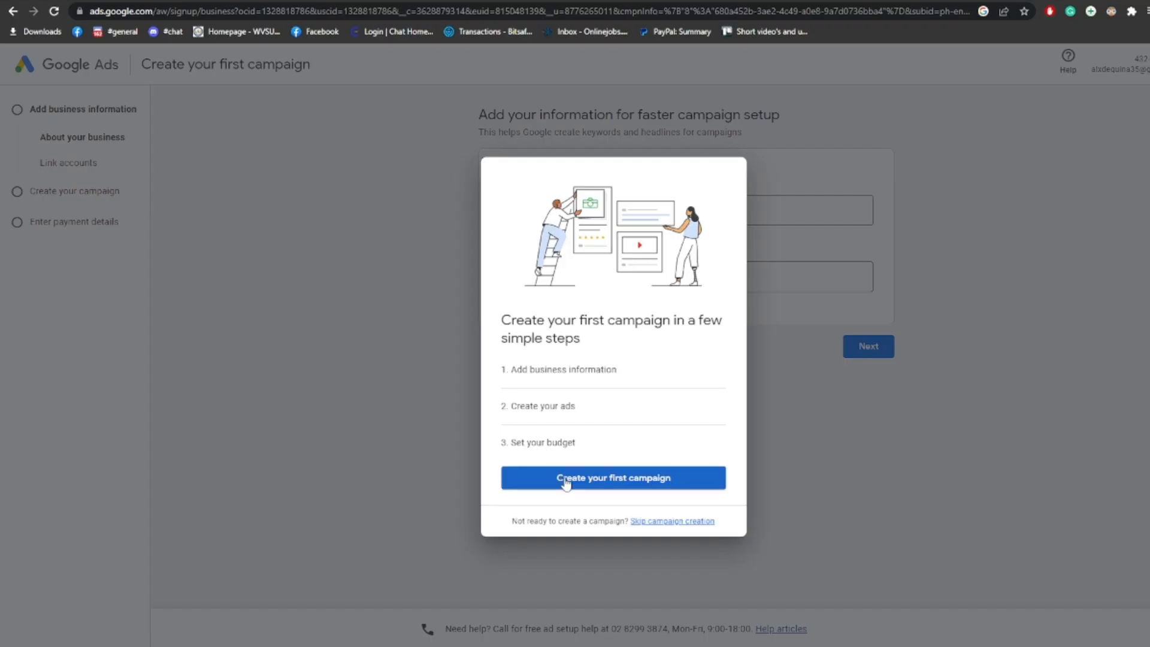
Start creating the first campaign from the welcome dialog.
{"action": "left_click", "coordinate": [566, 483]}
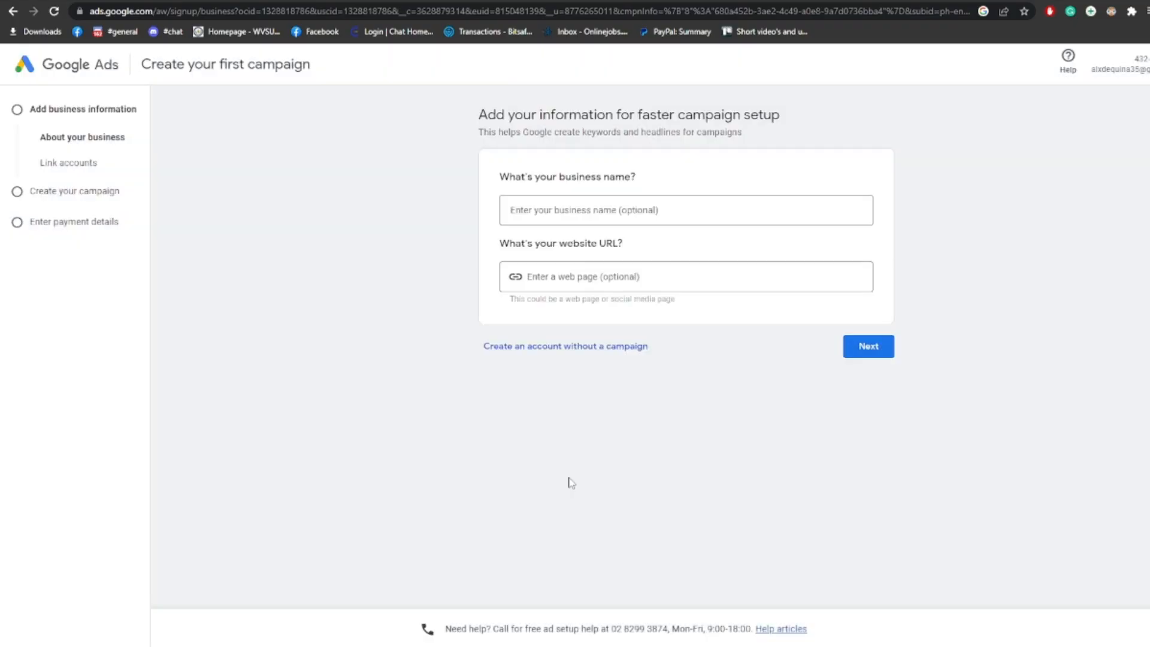
{"action": "left_click", "coordinate": [617, 214]}
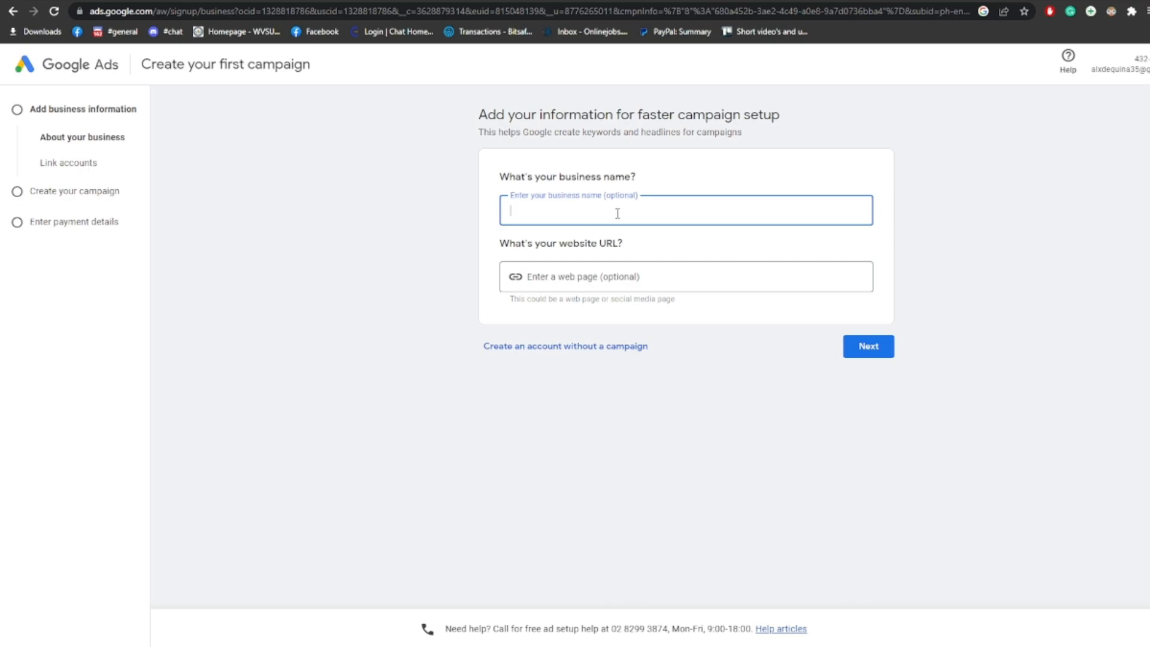
{"action": "left_click", "coordinate": [878, 345]}
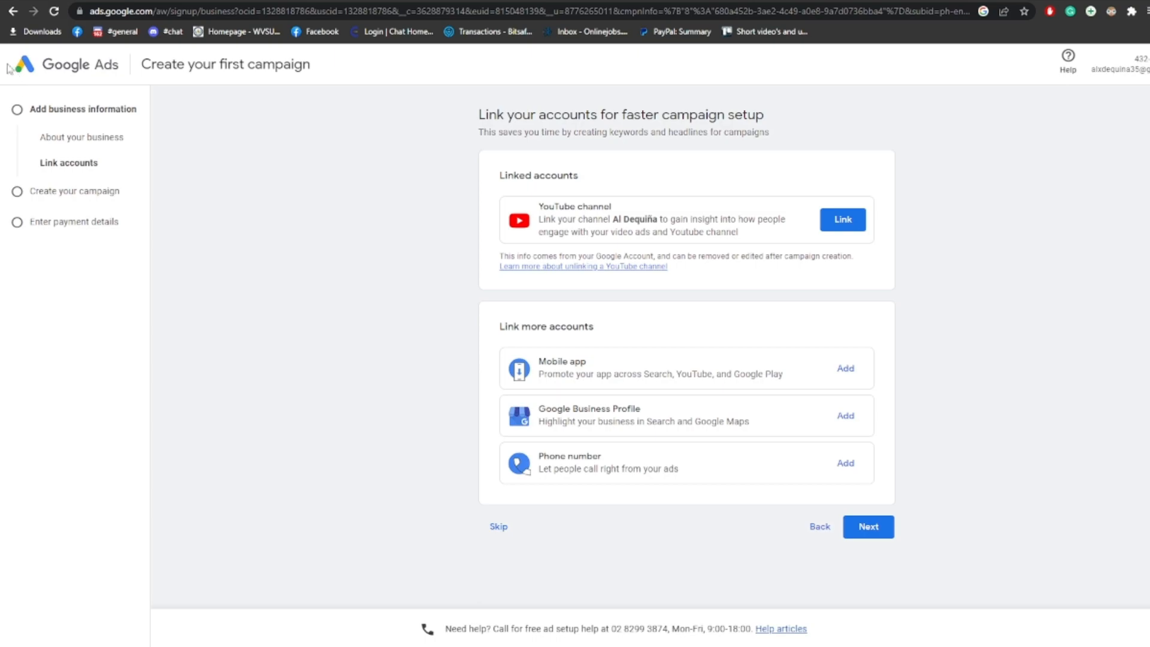
{"action": "left_click", "coordinate": [10, 16]}
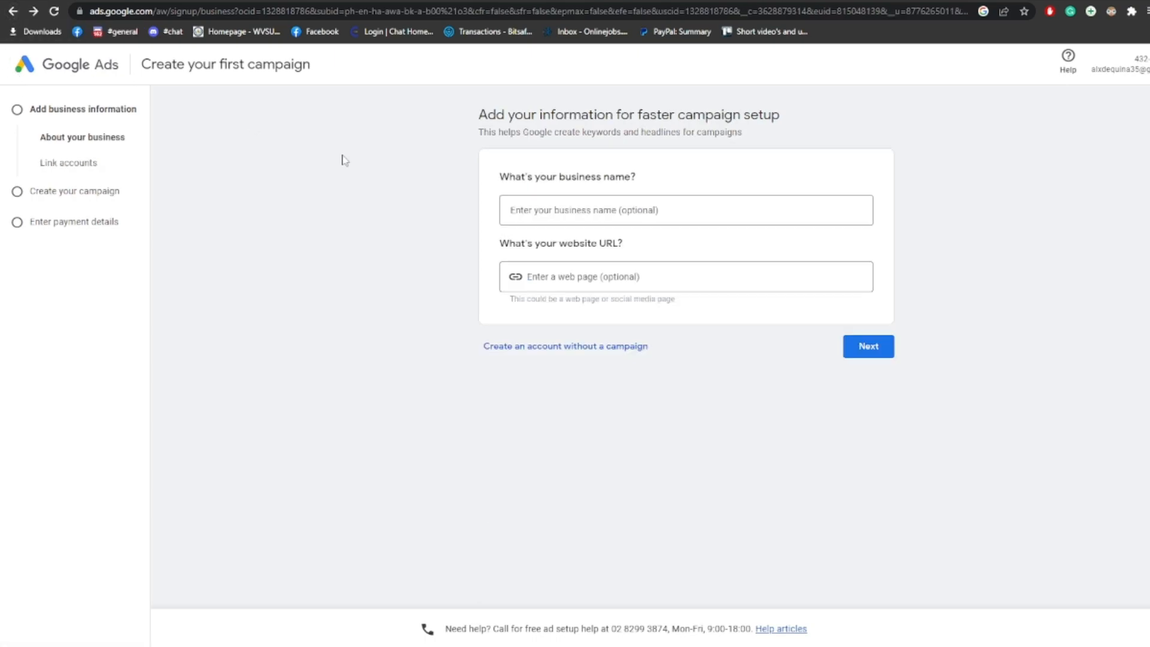
Enter My Business as the business name and continue to account linking.
{"action": "left_click", "coordinate": [608, 214]}
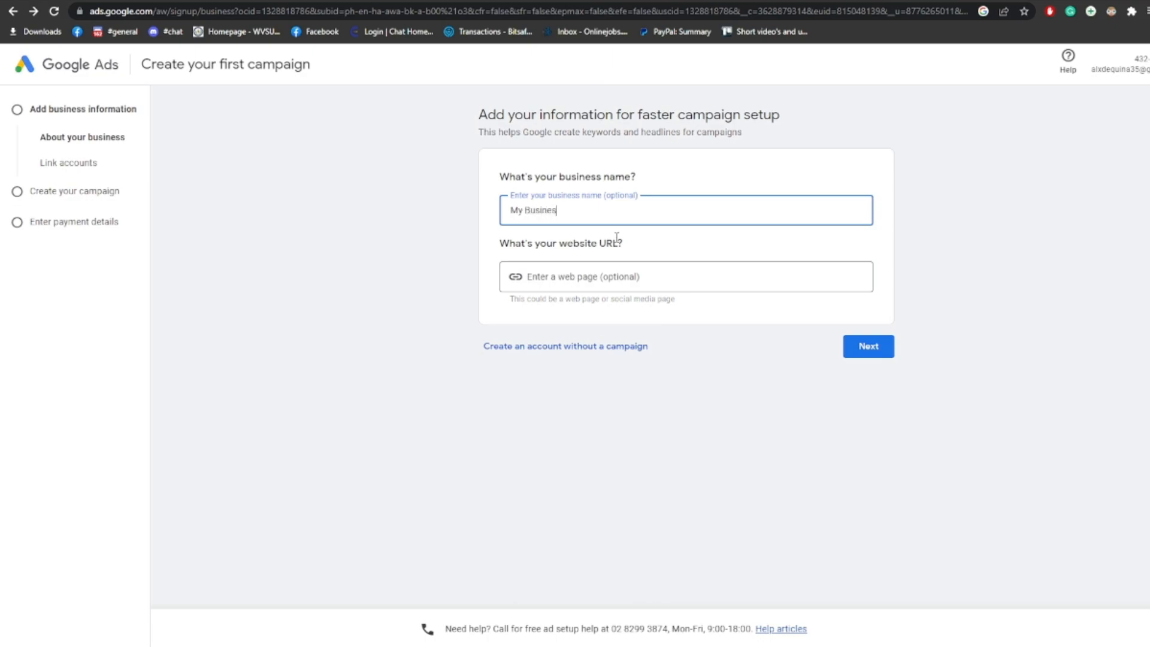
{"action": "left_click", "coordinate": [869, 342]}
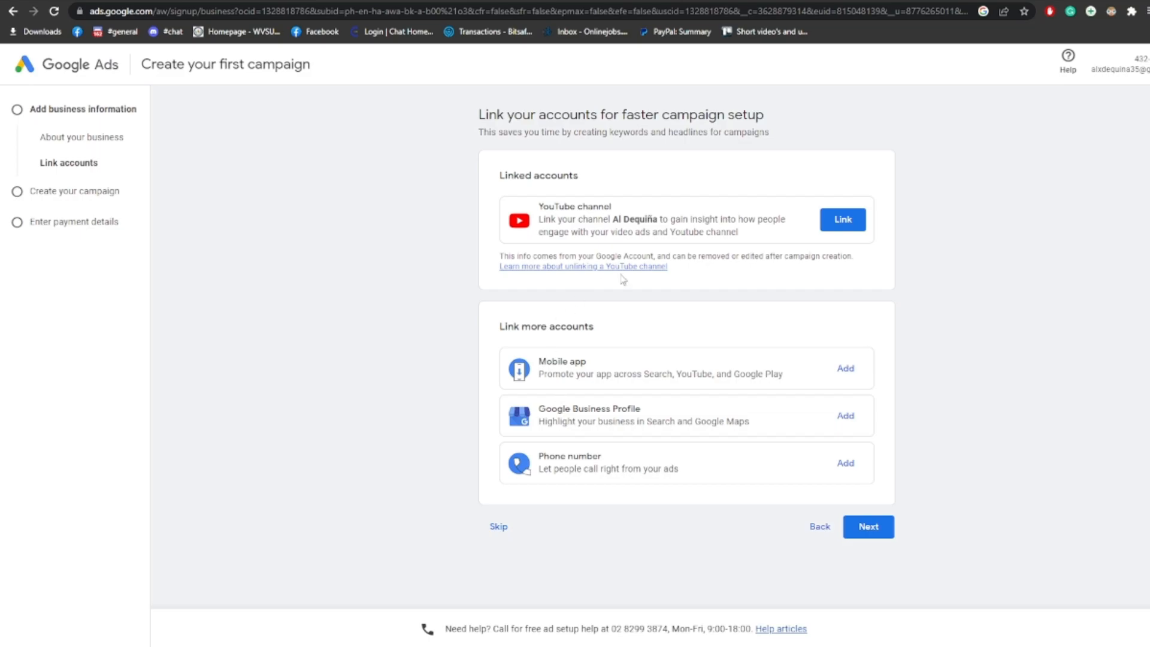
View the YouTube channel linking setup, close it without linking, and continue to the campaign goal selection.
{"action": "left_click", "coordinate": [844, 221]}
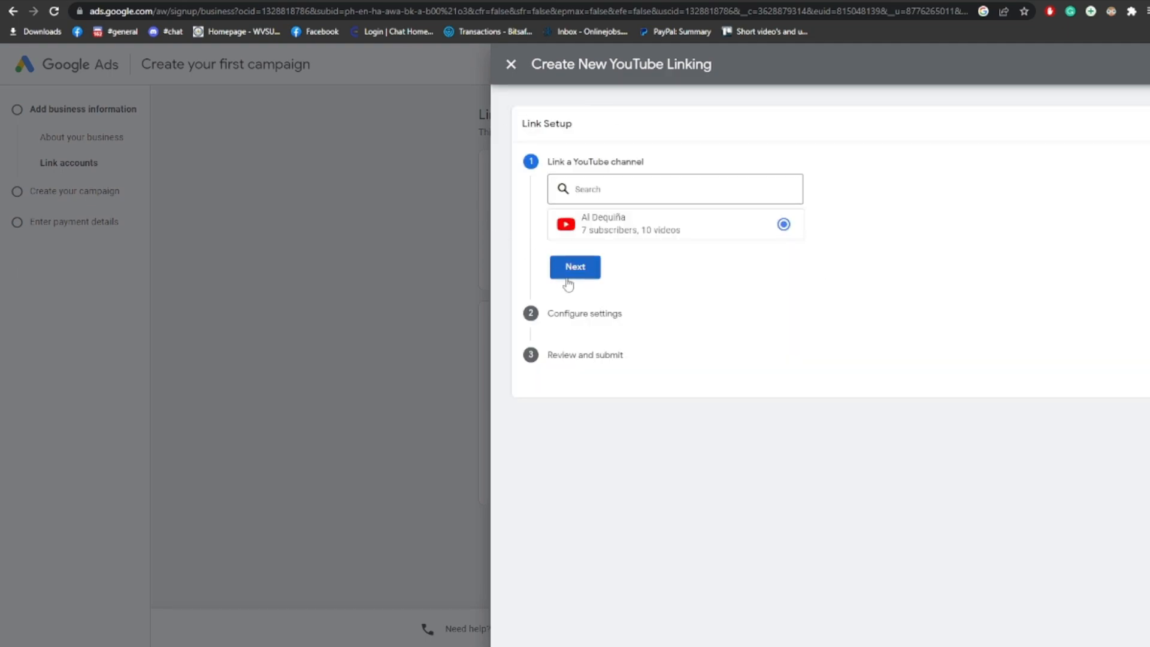
{"action": "left_click", "coordinate": [385, 163]}
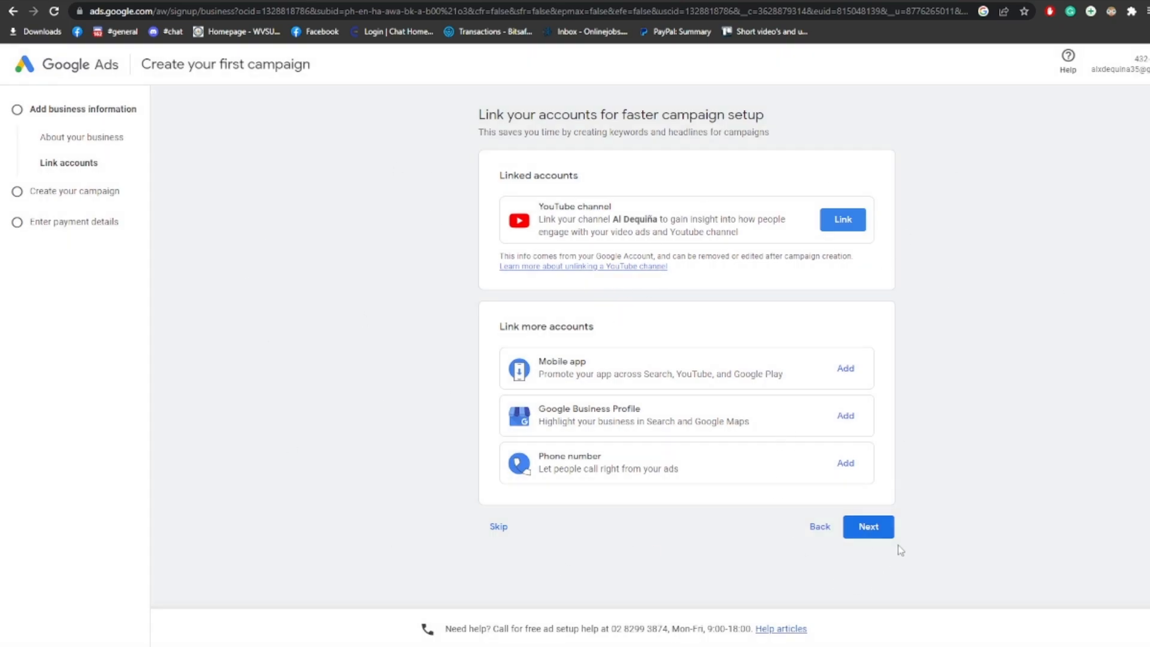
{"action": "left_click", "coordinate": [873, 539]}
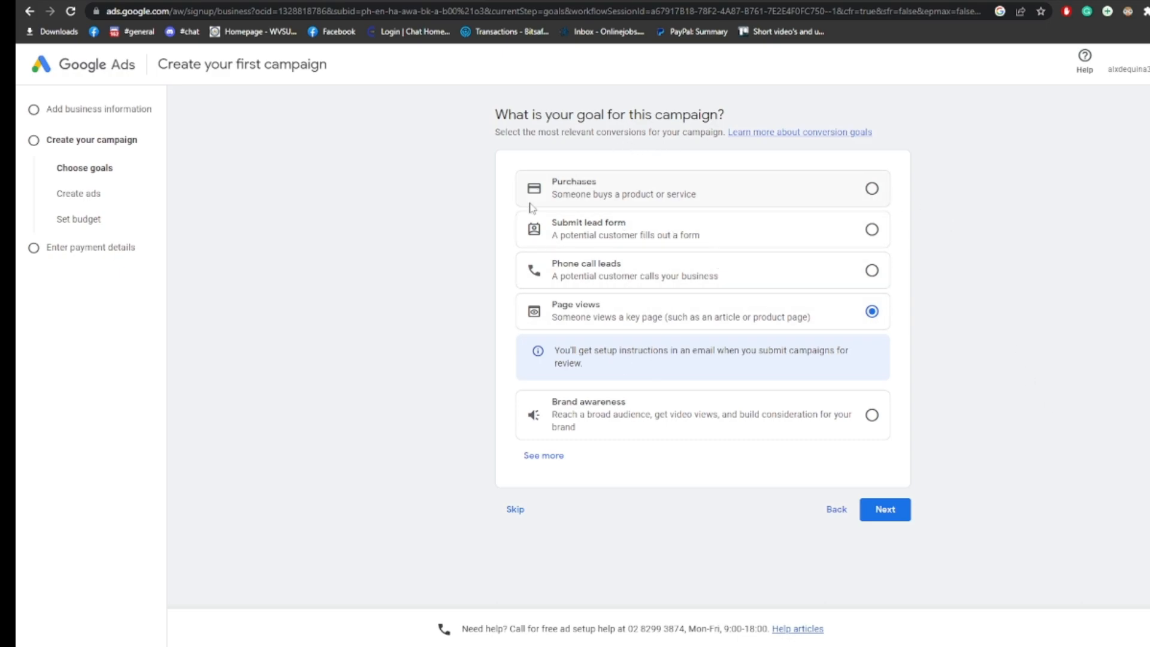
Compare how the Phone call leads, Page views and Brand awareness goals change the campaign setup steps.
{"action": "left_click", "coordinate": [589, 275]}
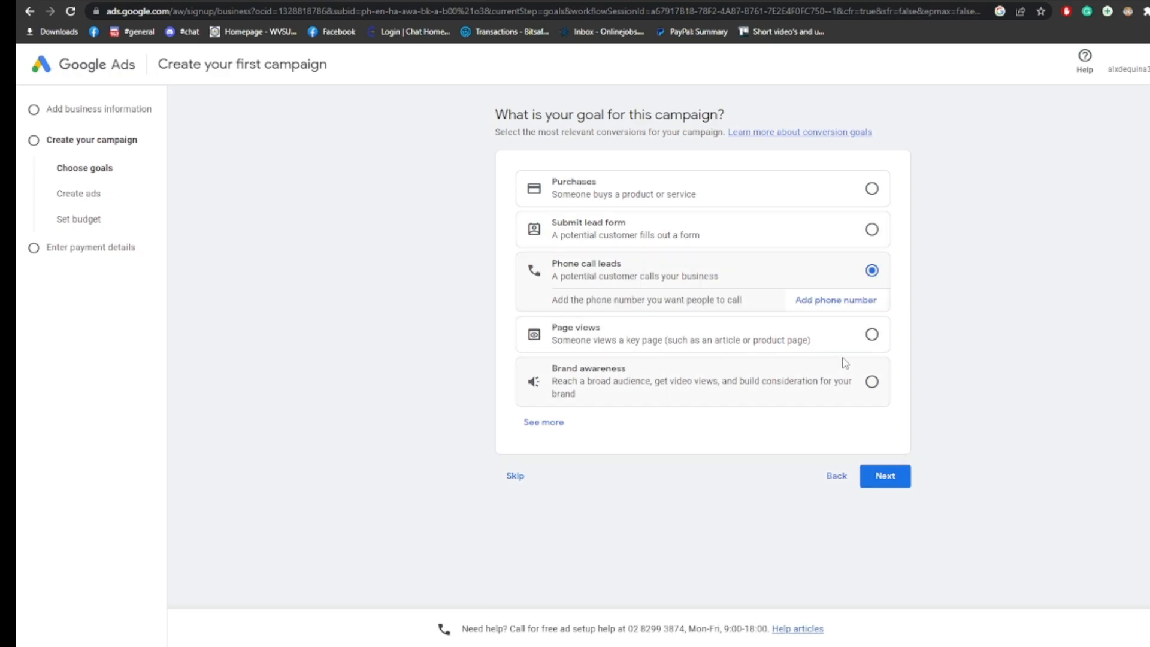
{"action": "left_click", "coordinate": [858, 329]}
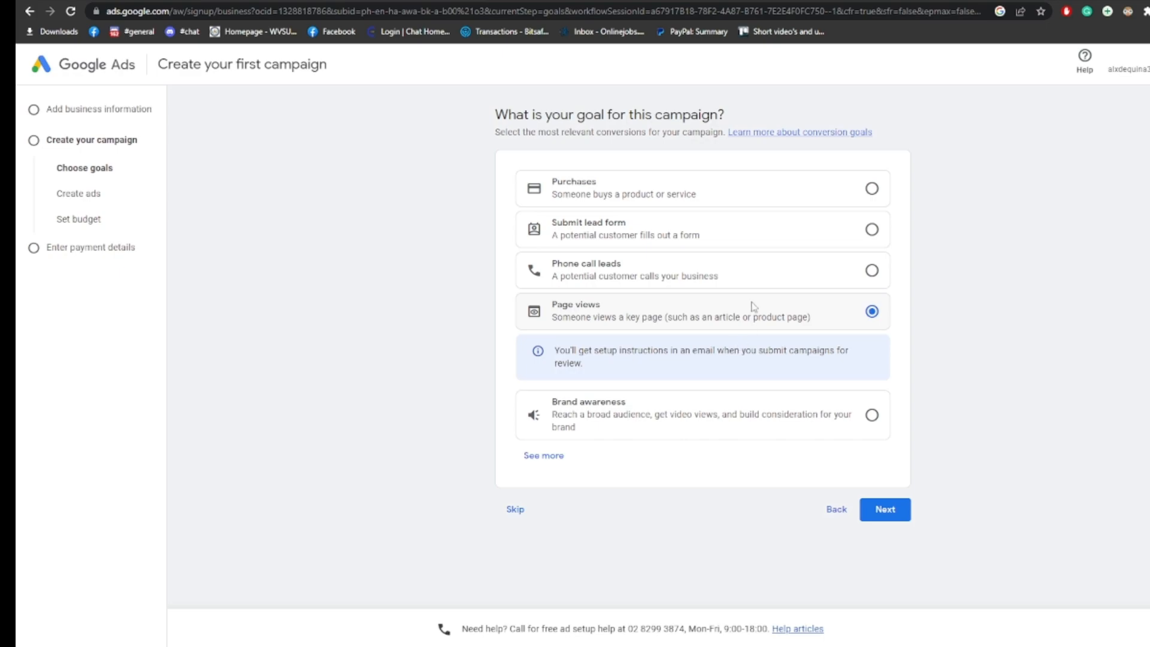
{"action": "left_click", "coordinate": [870, 429]}
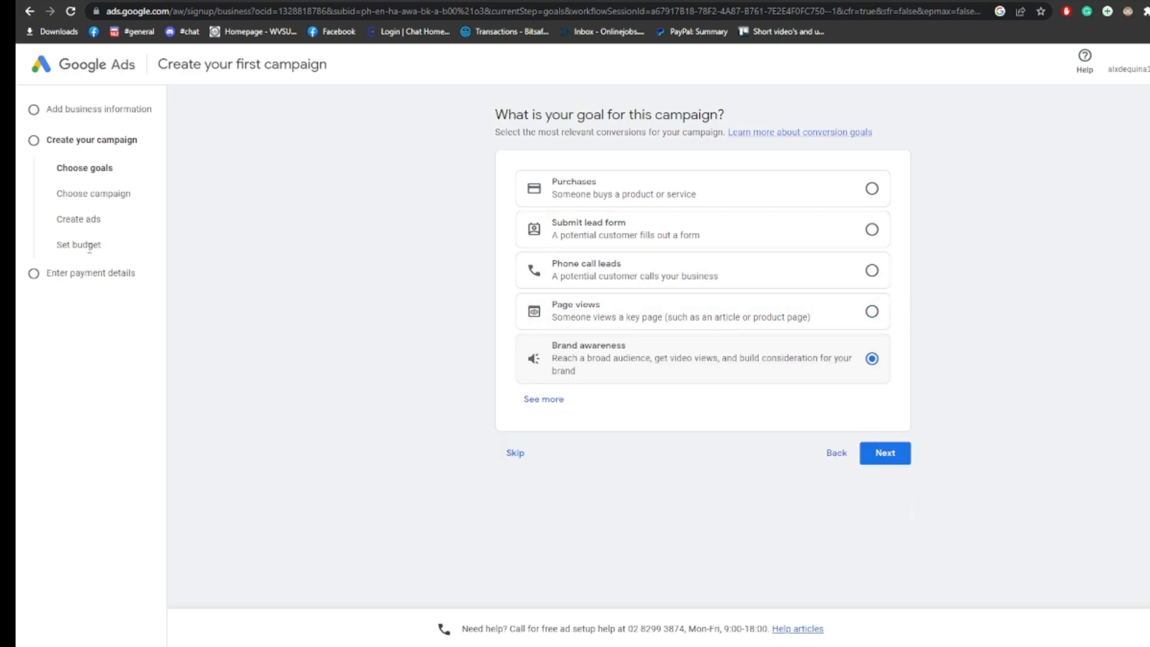
{"action": "left_click_drag", "start_coordinate": [67, 194], "coordinate": [214, 203]}
{"action": "left_click", "coordinate": [227, 224]}
{"action": "left_click", "coordinate": [816, 320]}
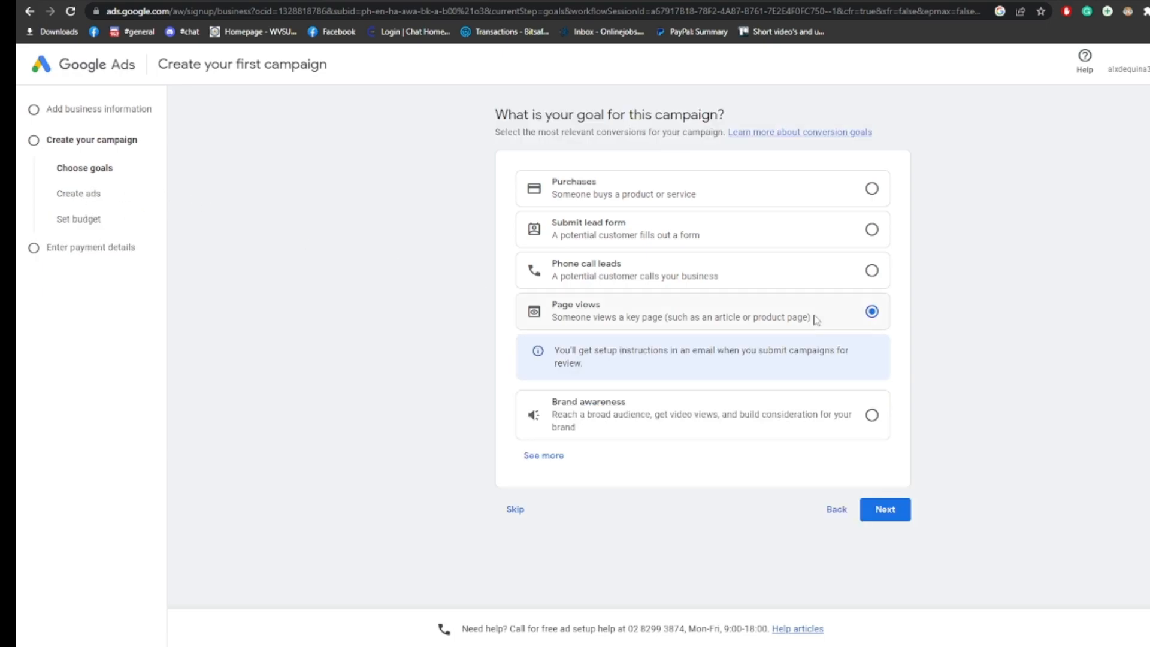
{"action": "left_click", "coordinate": [785, 408]}
{"action": "left_click_drag", "start_coordinate": [51, 191], "coordinate": [152, 214]}
{"action": "left_click", "coordinate": [90, 205]}
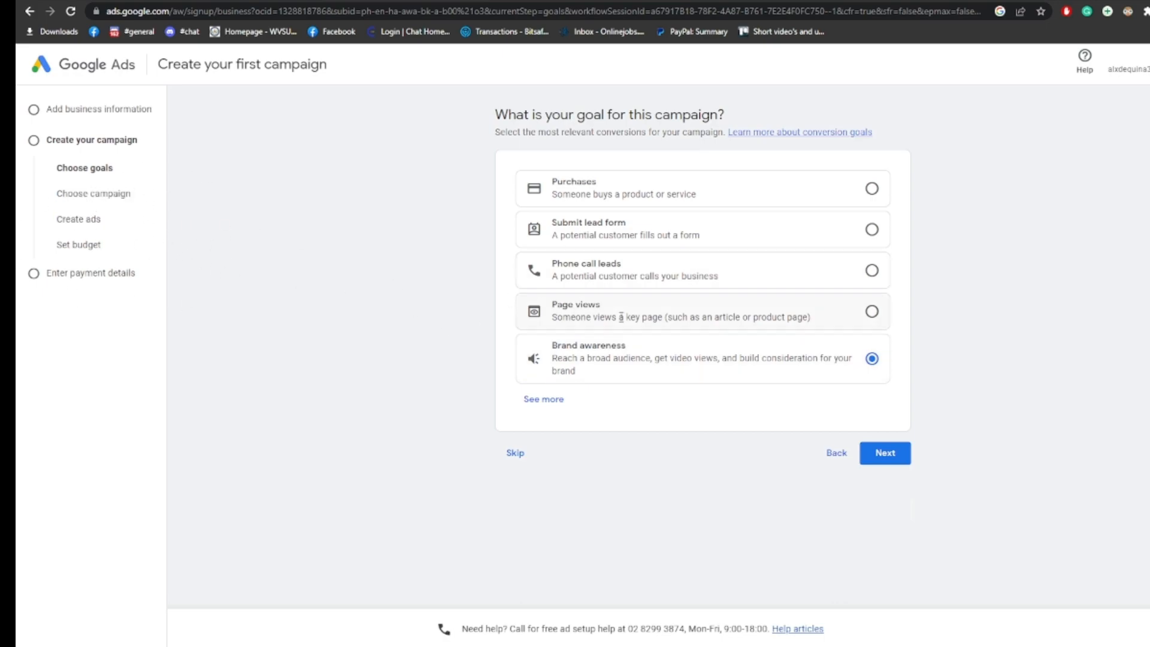
{"action": "left_click", "coordinate": [796, 317]}
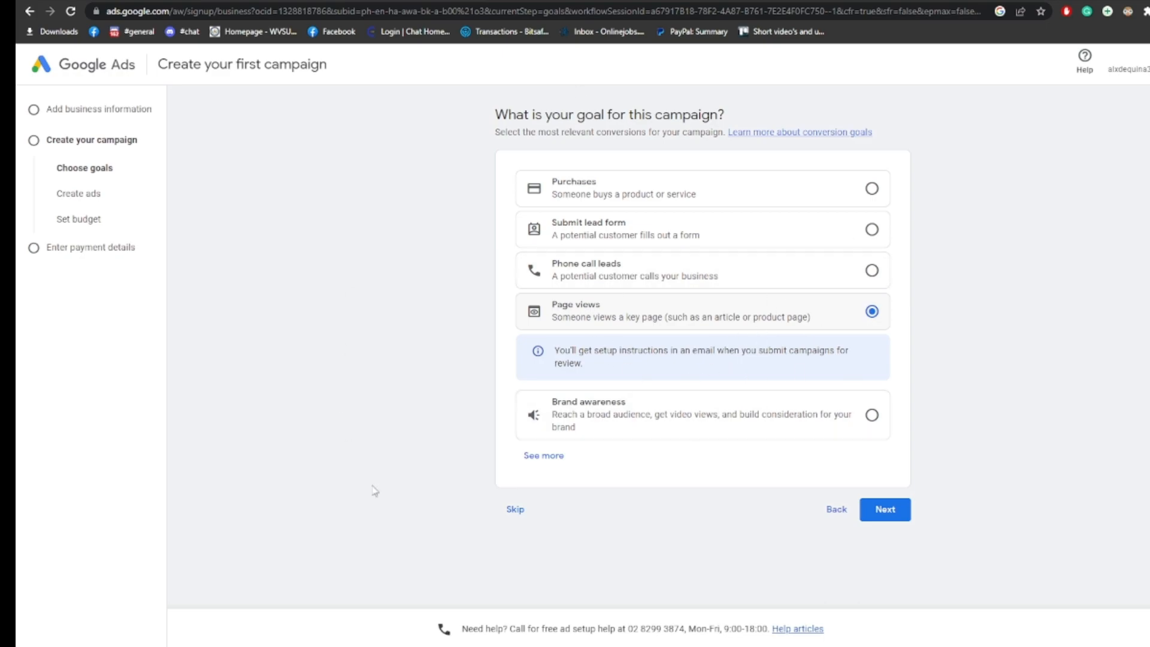
Skip goal selection by changing the campaign type, and review the available campaign types and video subtypes.
{"action": "left_click", "coordinate": [531, 508]}
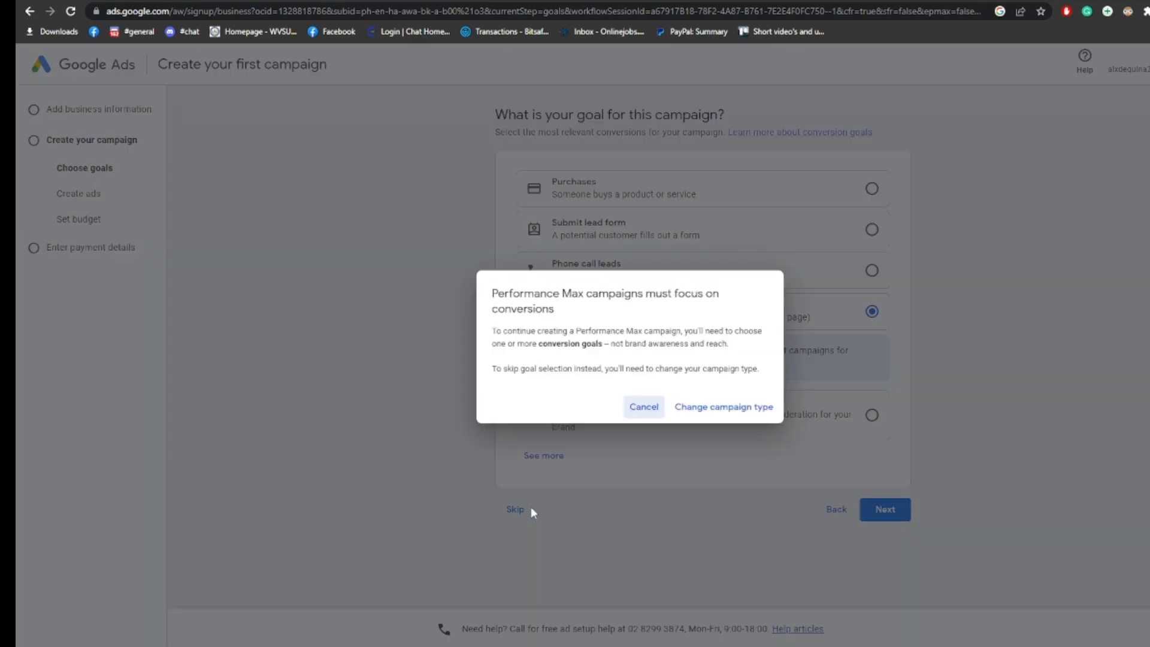
{"action": "left_click", "coordinate": [729, 413]}
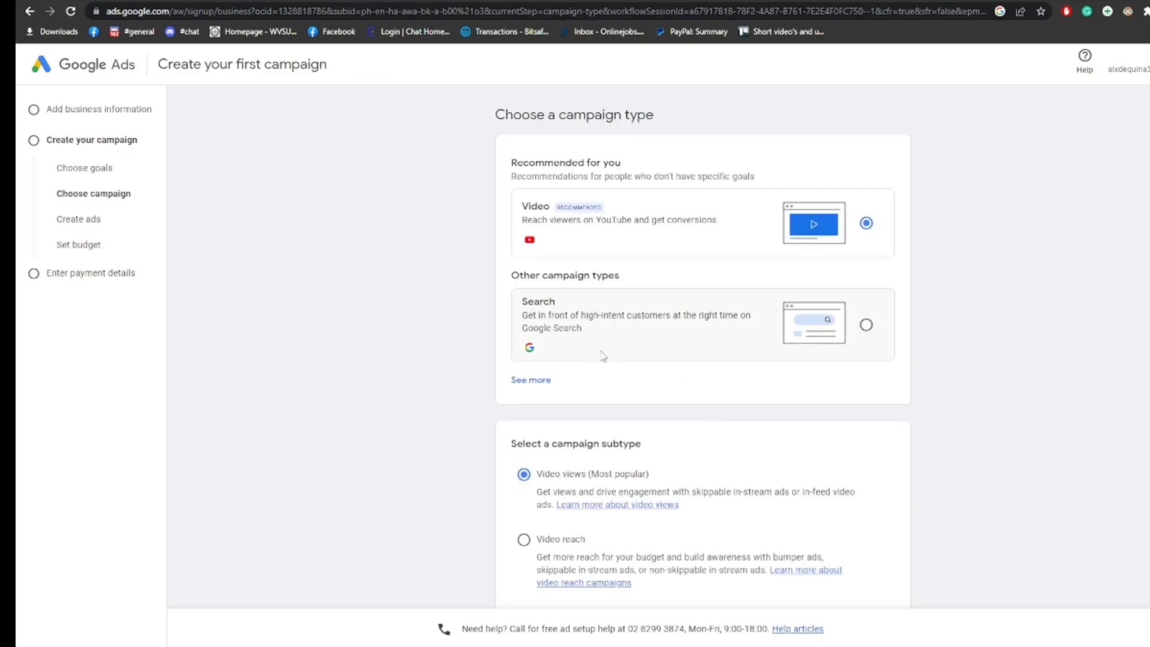
{"action": "scroll", "coordinate": [603, 356], "scroll_direction": "down", "scroll_amount": 2}
{"action": "scroll", "coordinate": [737, 334], "scroll_direction": "up", "scroll_amount": 2}
{"action": "scroll", "coordinate": [725, 550], "scroll_direction": "down", "scroll_amount": 2}
{"action": "scroll", "coordinate": [726, 549], "scroll_direction": "up", "scroll_amount": 2}
{"action": "scroll", "coordinate": [727, 548], "scroll_direction": "down", "scroll_amount": 2}
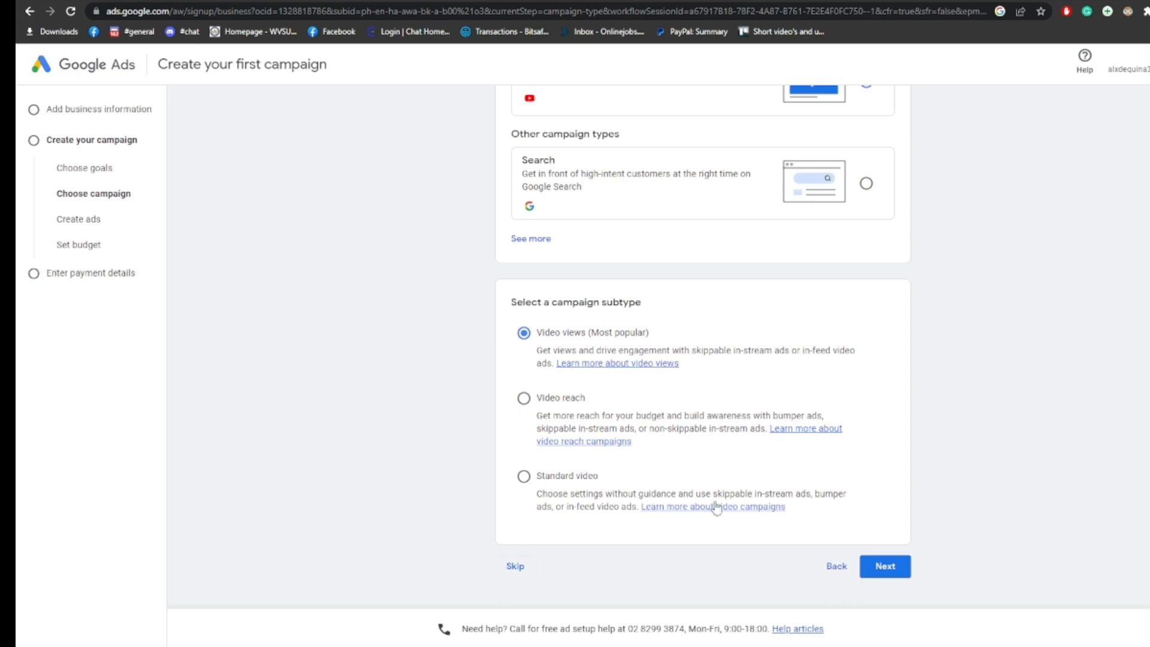
{"action": "scroll", "coordinate": [778, 542], "scroll_direction": "up", "scroll_amount": 2}
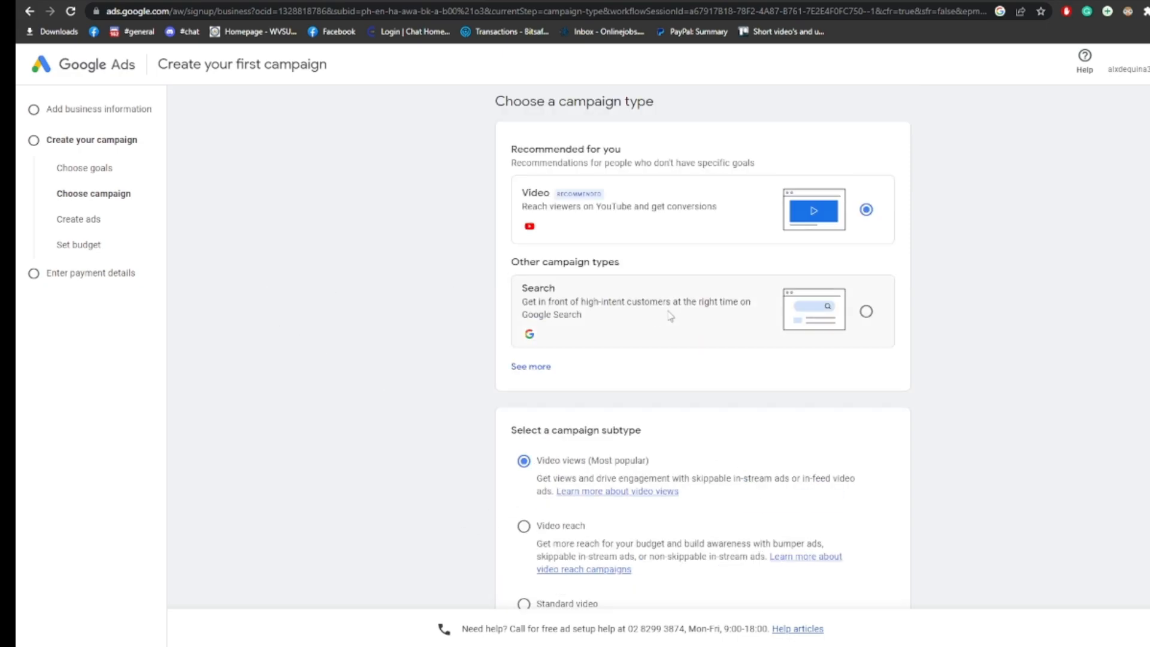
Try the Search campaign type and switch back to Video.
{"action": "left_click_drag", "start_coordinate": [574, 211], "coordinate": [726, 213]}
{"action": "left_click", "coordinate": [816, 342]}
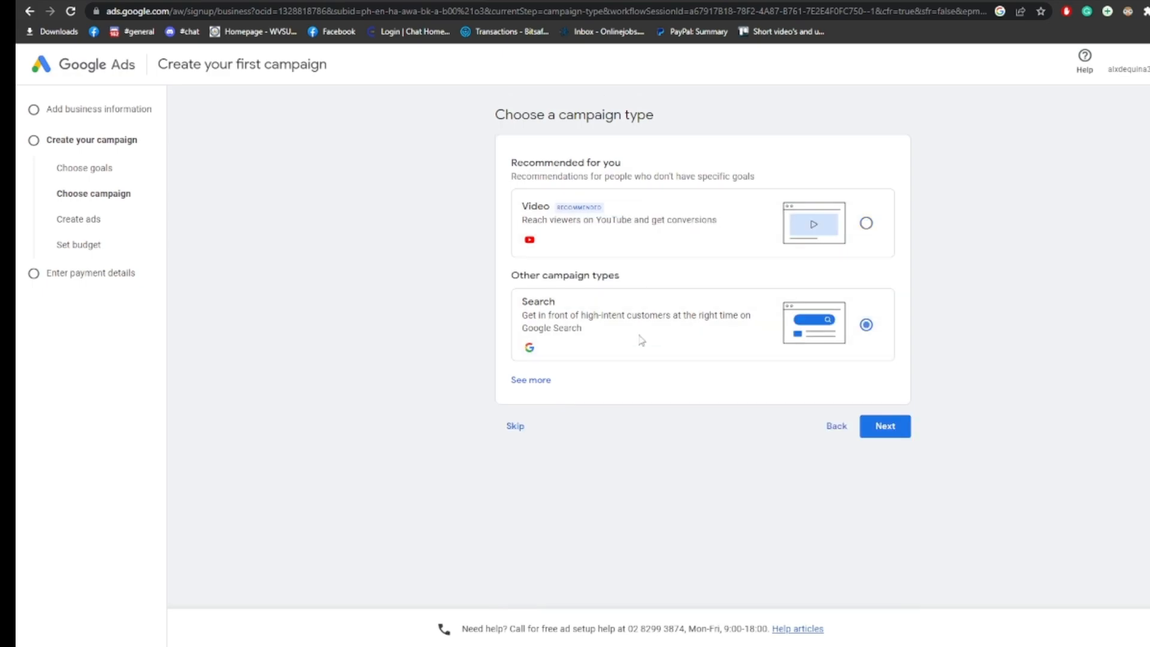
{"action": "left_click", "coordinate": [858, 234]}
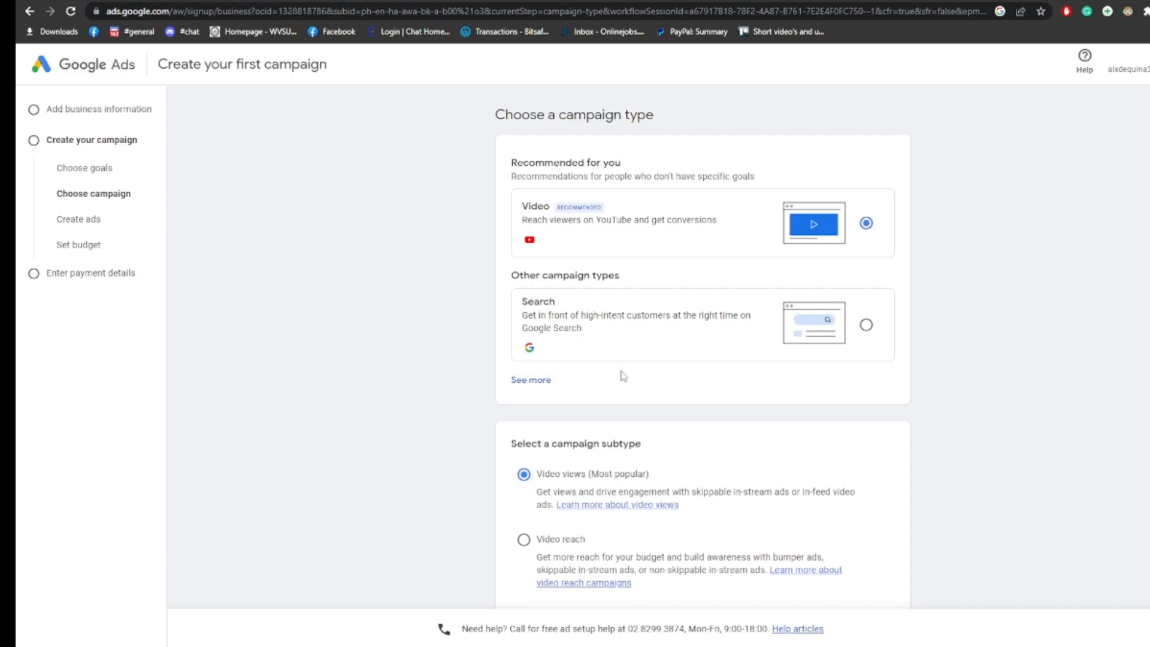
Try the Video reach and Standard video subtypes, reselect Video views, and return to the goal selection.
{"action": "scroll", "coordinate": [619, 374], "scroll_direction": "down", "scroll_amount": 2}
{"action": "left_click", "coordinate": [523, 399]}
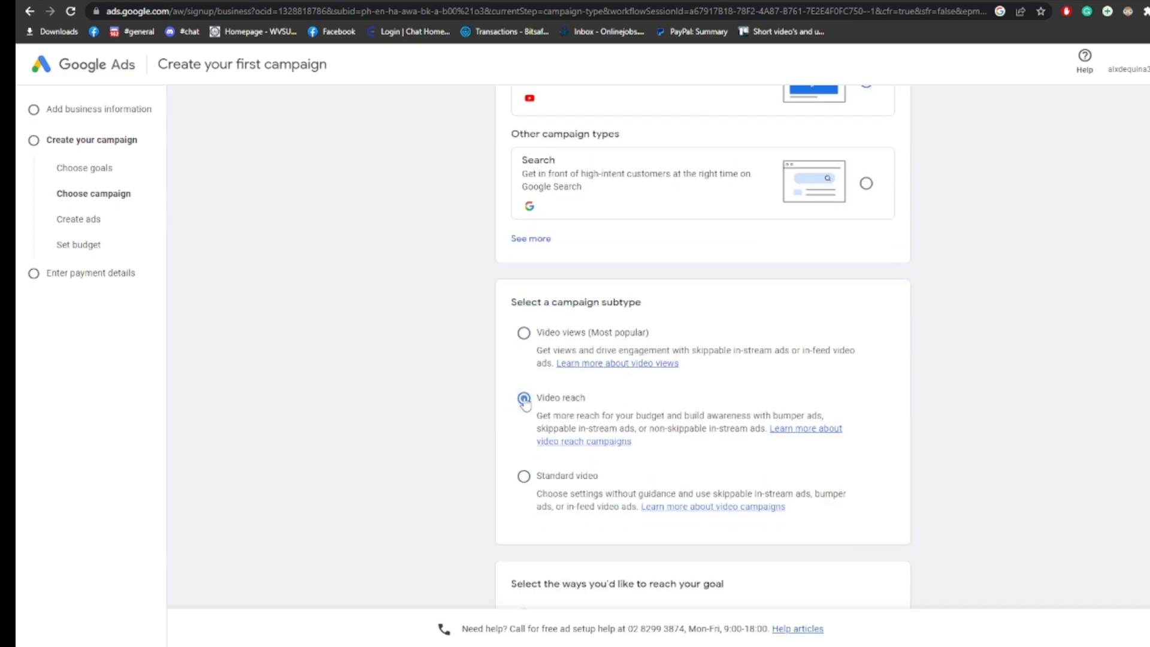
{"action": "scroll", "coordinate": [595, 474], "scroll_direction": "down", "scroll_amount": 3}
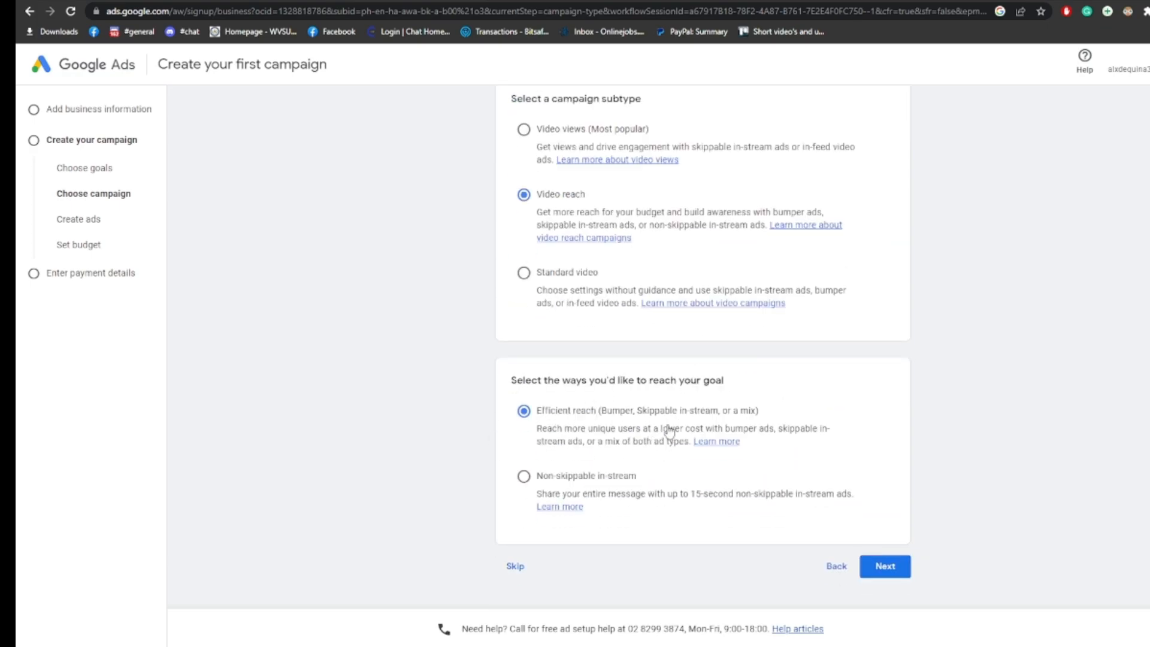
{"action": "left_click", "coordinate": [524, 273]}
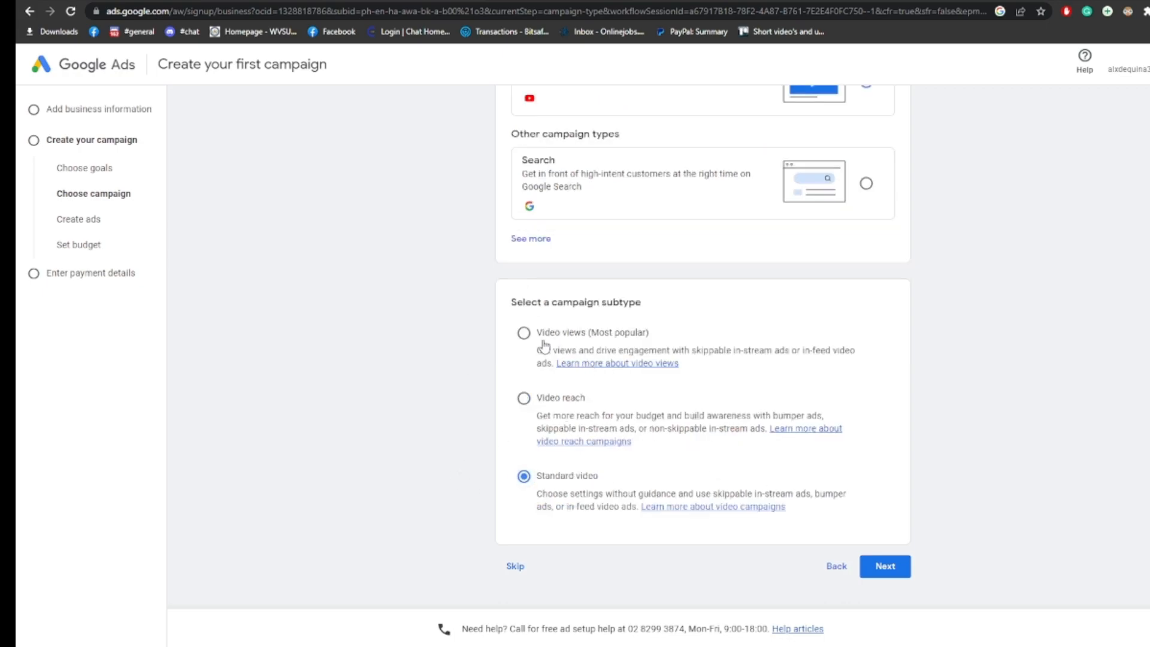
{"action": "left_click", "coordinate": [524, 332]}
{"action": "scroll", "coordinate": [611, 257], "scroll_direction": "up", "scroll_amount": 3}
{"action": "left_click", "coordinate": [29, 11]}
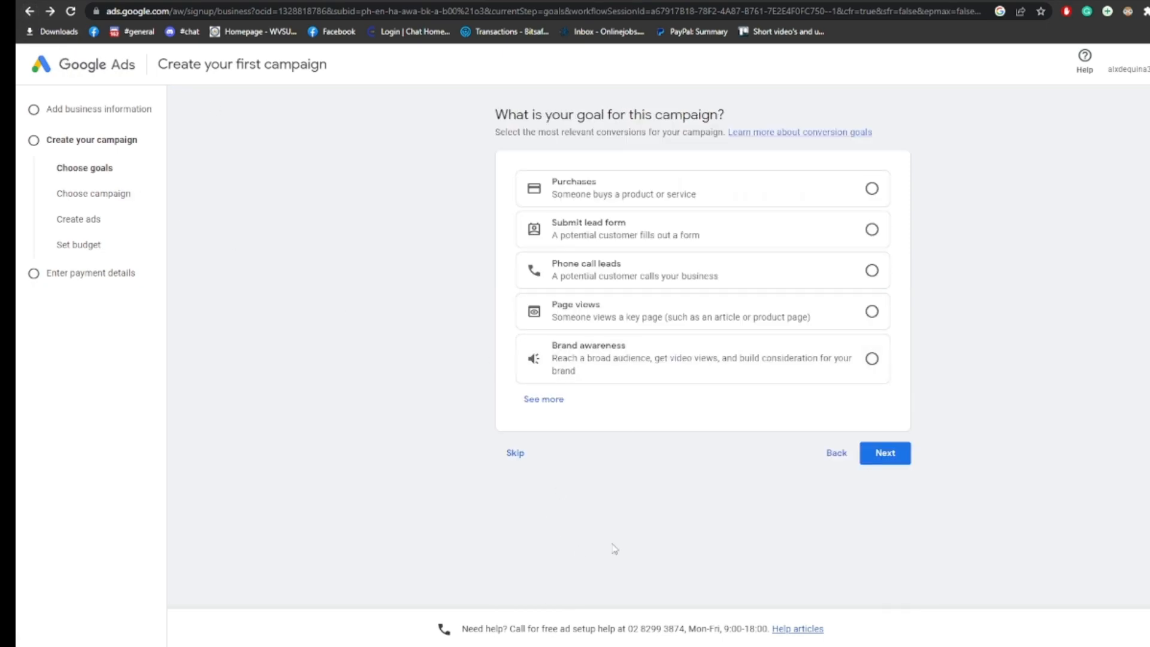
Choose Page views as the campaign goal and continue to ad creation.
{"action": "left_click", "coordinate": [699, 279]}
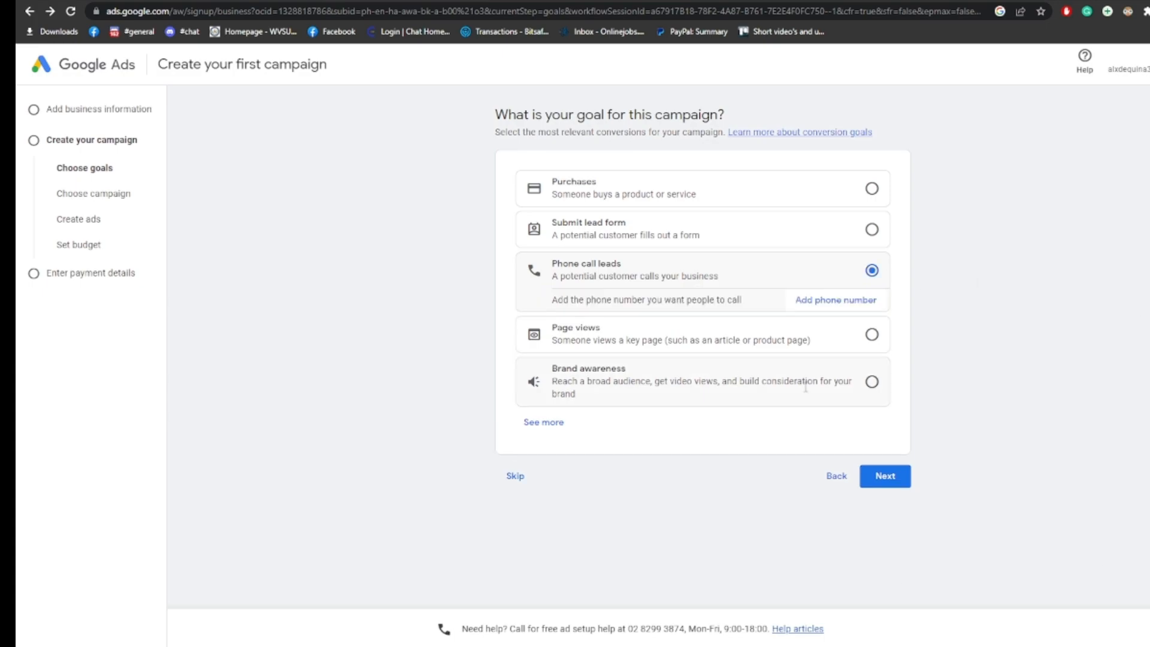
{"action": "left_click", "coordinate": [721, 341]}
{"action": "left_click", "coordinate": [898, 505]}
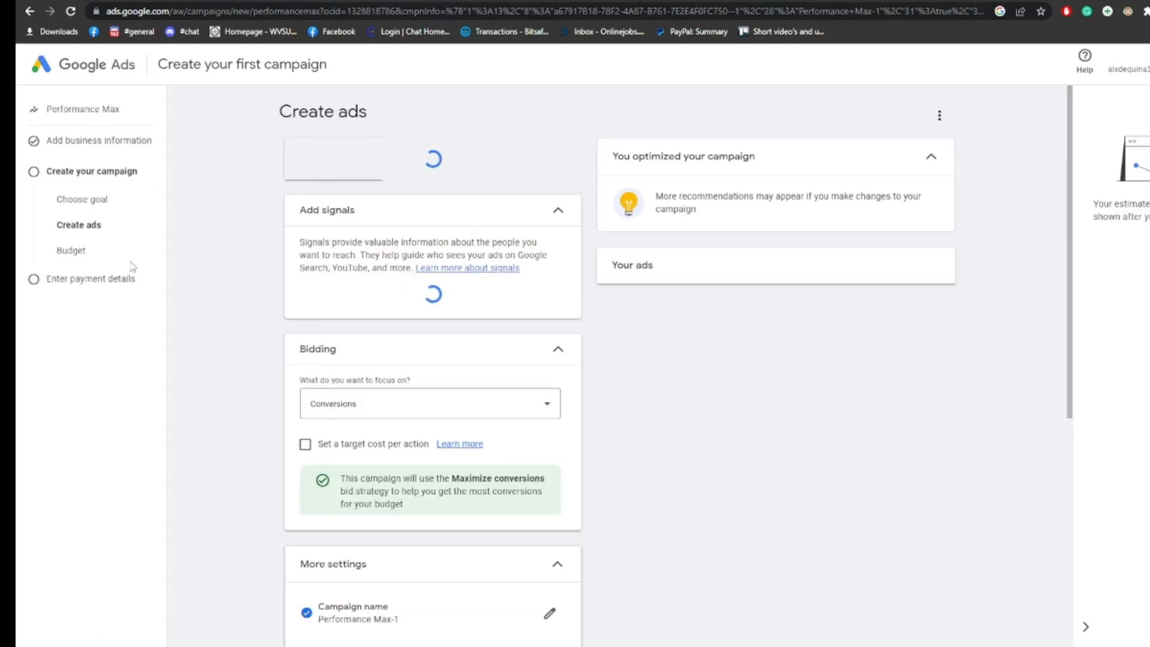
Look through the ad asset fields and the Gmail, Search, Display and Discover ad previews.
{"action": "scroll", "coordinate": [485, 437], "scroll_direction": "down", "scroll_amount": 2}
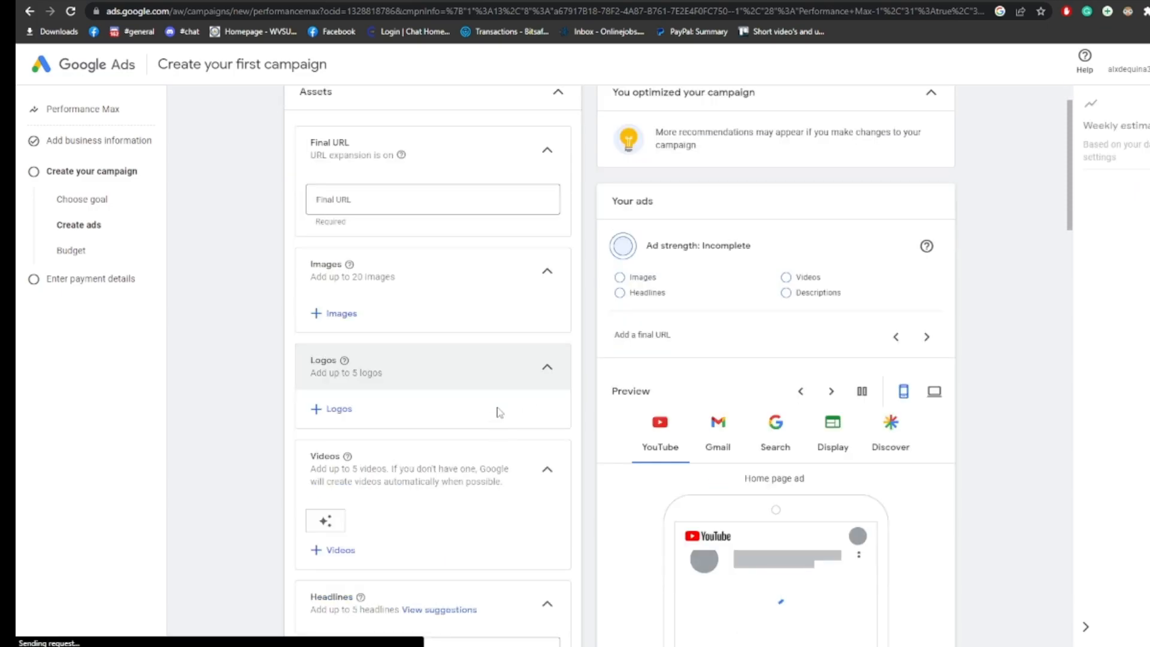
{"action": "scroll", "coordinate": [501, 396], "scroll_direction": "down", "scroll_amount": 8}
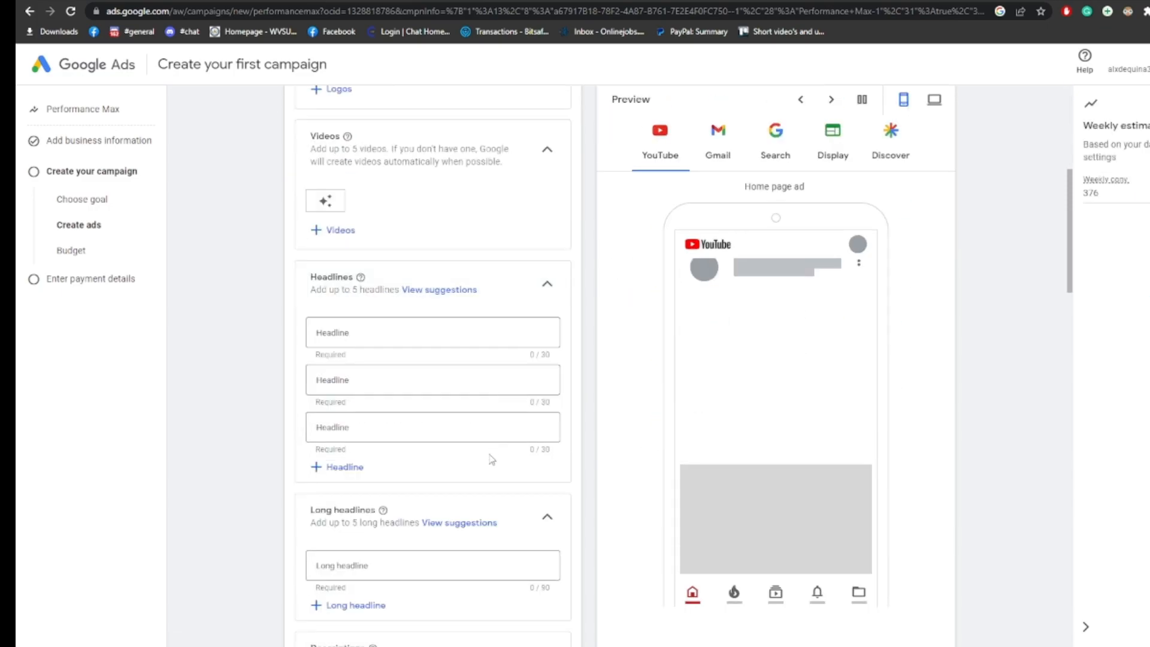
{"action": "scroll", "coordinate": [490, 475], "scroll_direction": "up", "scroll_amount": 5}
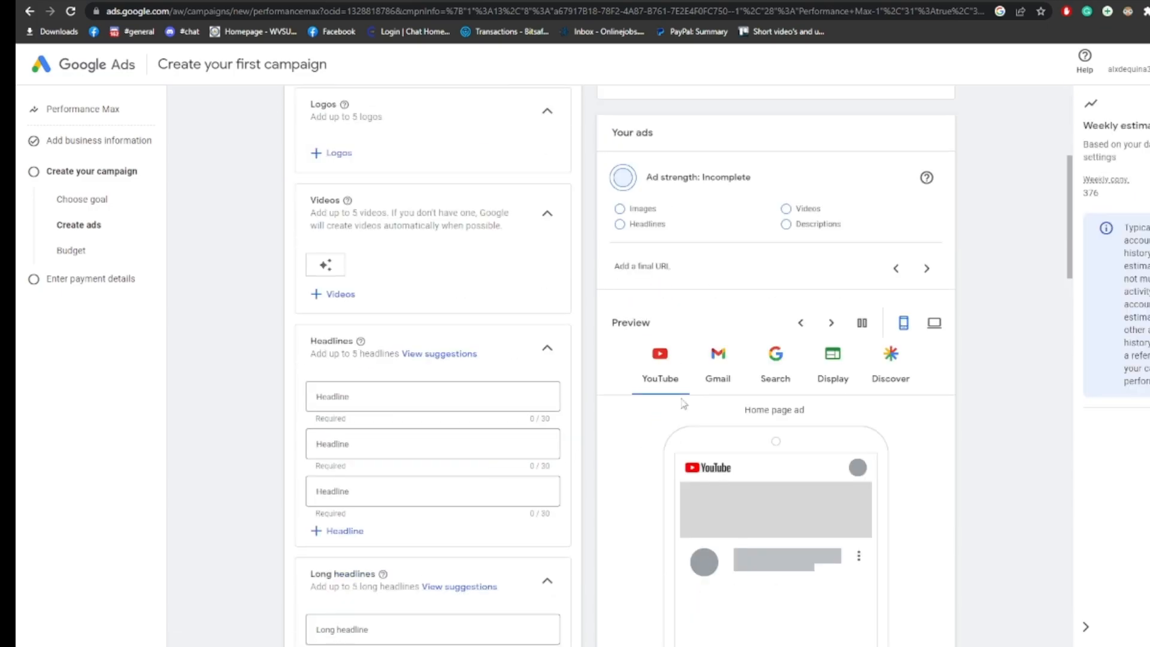
{"action": "left_click", "coordinate": [717, 377]}
{"action": "scroll", "coordinate": [748, 406], "scroll_direction": "down", "scroll_amount": 3}
{"action": "left_click", "coordinate": [776, 297]}
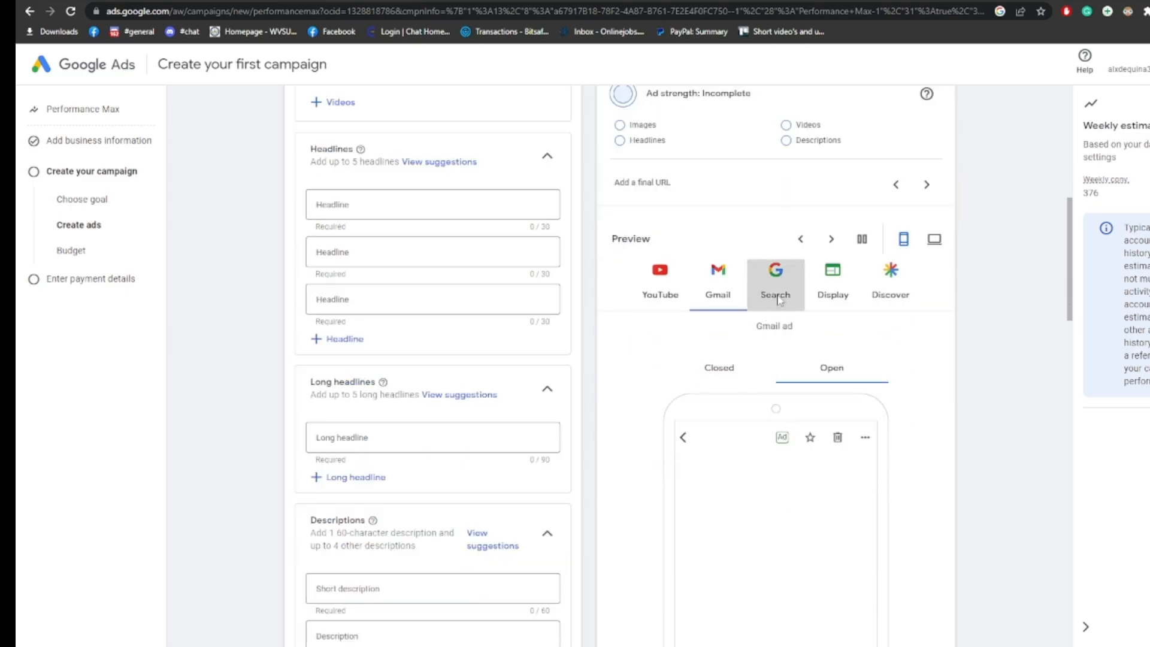
{"action": "scroll", "coordinate": [802, 359], "scroll_direction": "down", "scroll_amount": 4}
{"action": "left_click", "coordinate": [836, 232]}
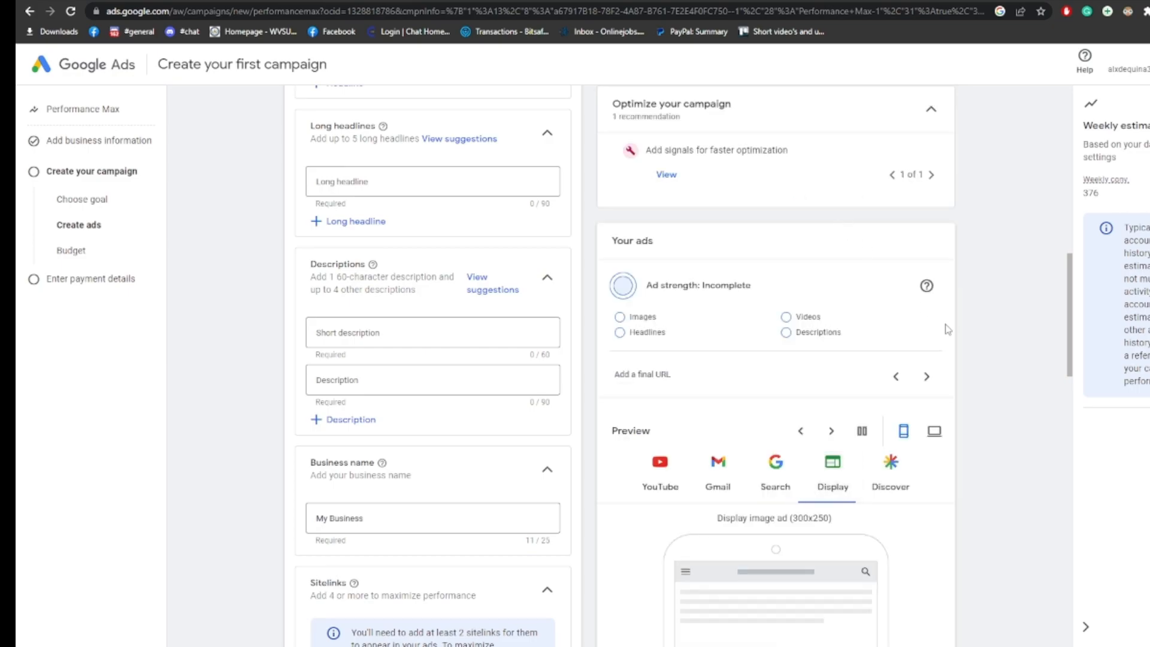
{"action": "left_click", "coordinate": [907, 480]}
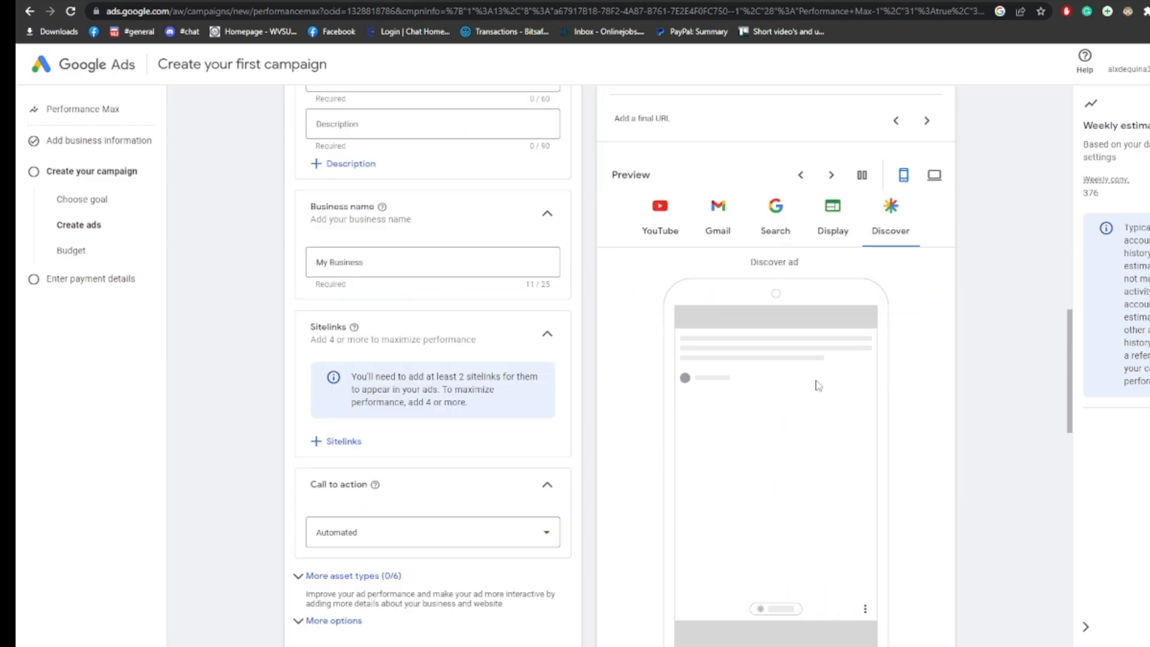
Examine the ad strength rating and its checklist of images, headlines, videos and descriptions.
{"action": "scroll", "coordinate": [819, 449], "scroll_direction": "up", "scroll_amount": 4}
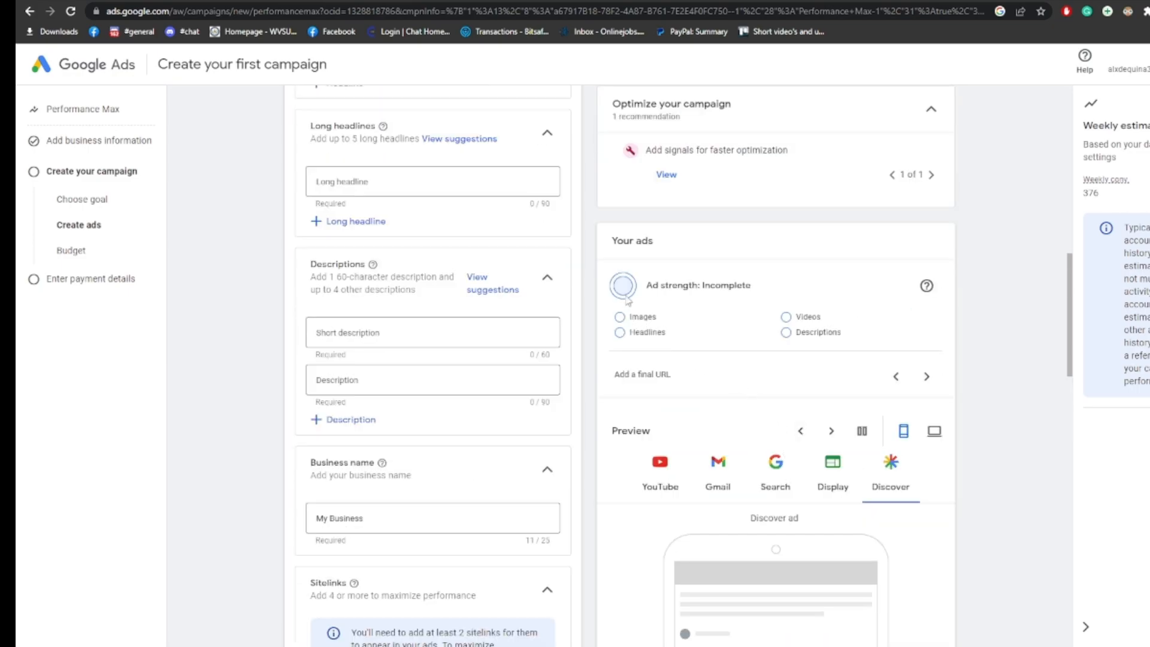
{"action": "left_click_drag", "start_coordinate": [652, 287], "coordinate": [777, 300]}
{"action": "left_click", "coordinate": [765, 320]}
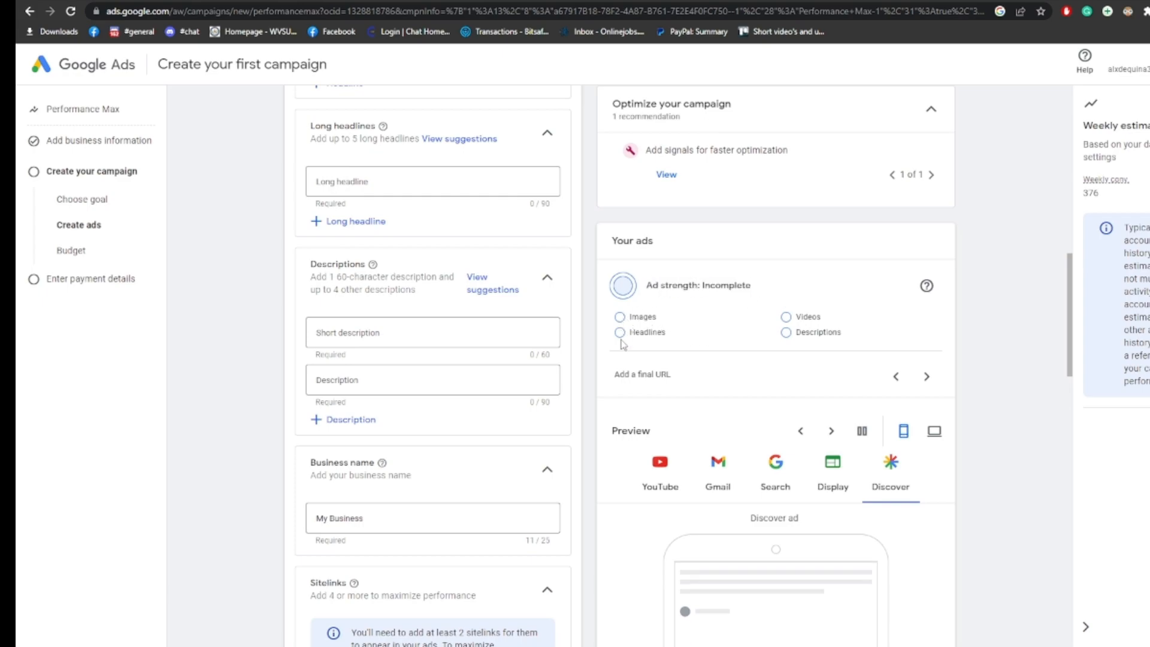
Open the image picker for the ad, look through its asset library, website or social and upload sources, and close it without adding images.
{"action": "scroll", "coordinate": [390, 413], "scroll_direction": "up", "scroll_amount": 2}
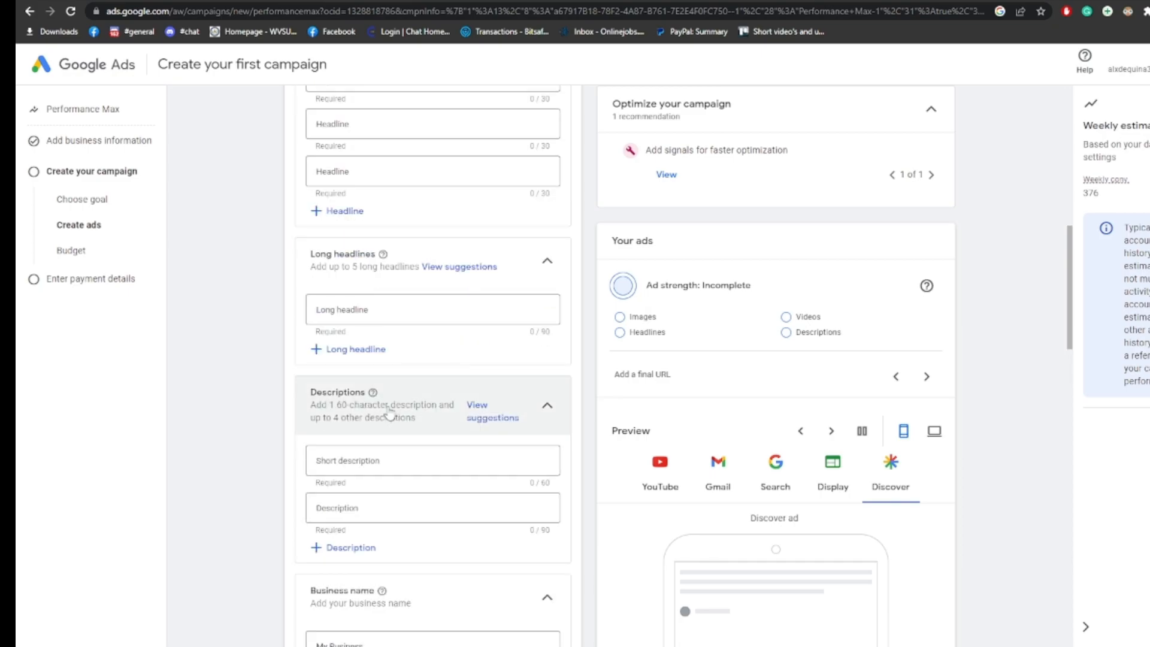
{"action": "scroll", "coordinate": [389, 413], "scroll_direction": "up", "scroll_amount": 10}
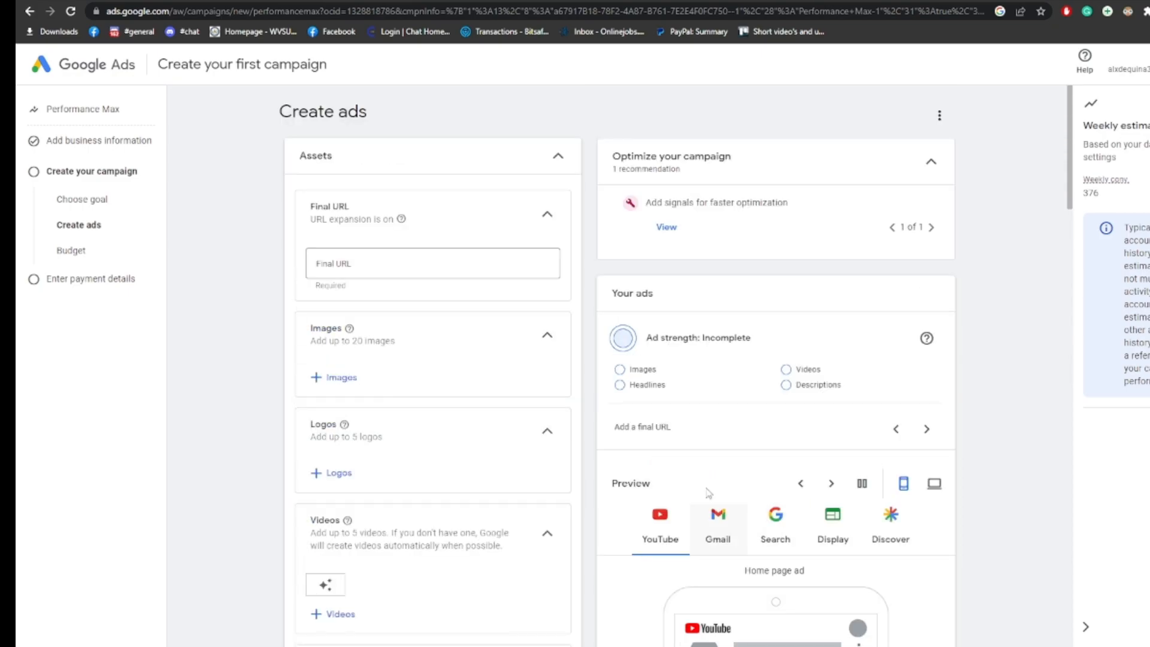
{"action": "scroll", "coordinate": [743, 420], "scroll_direction": "down", "scroll_amount": 3}
{"action": "scroll", "coordinate": [751, 252], "scroll_direction": "up", "scroll_amount": 2}
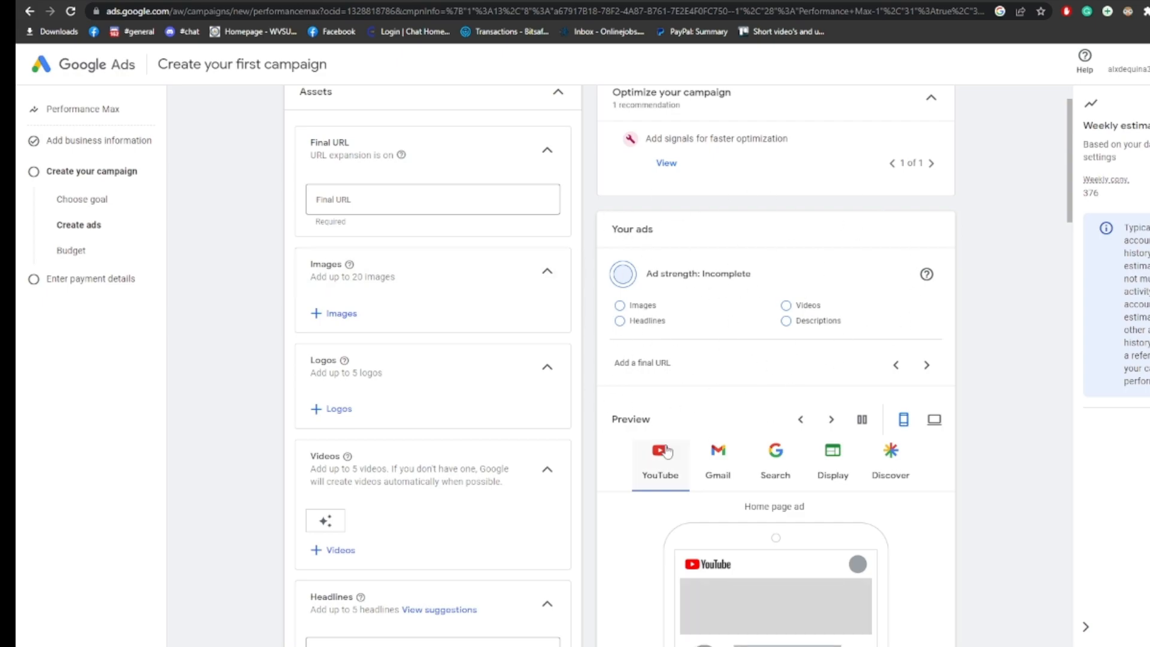
{"action": "scroll", "coordinate": [384, 365], "scroll_direction": "up", "scroll_amount": 1}
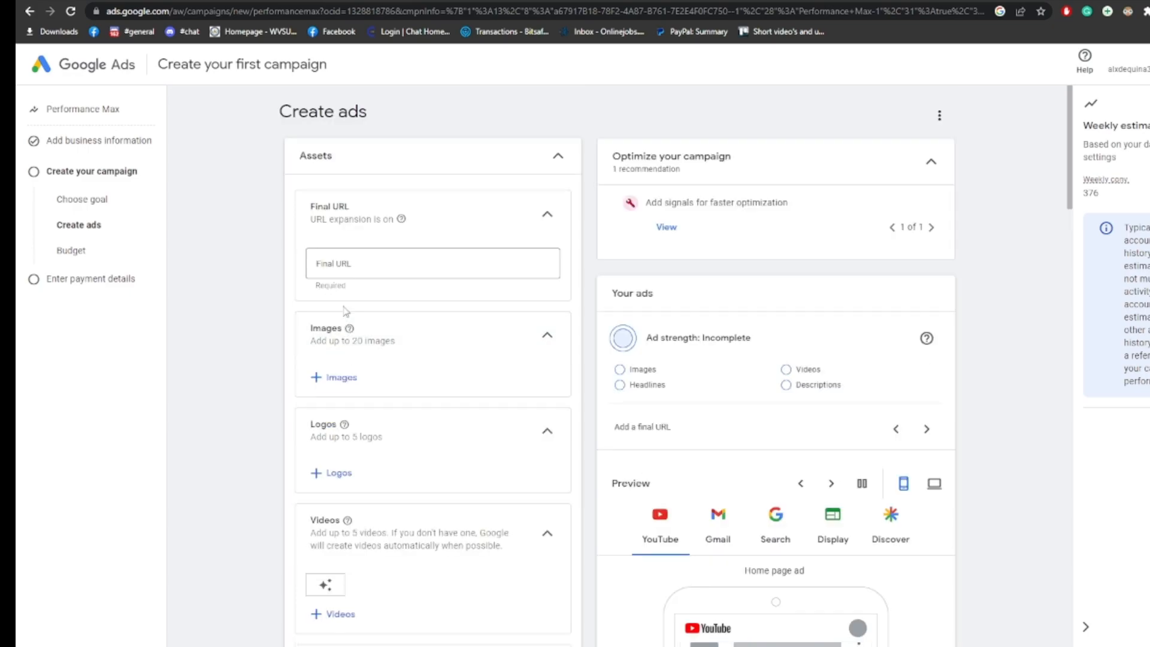
{"action": "left_click", "coordinate": [339, 377]}
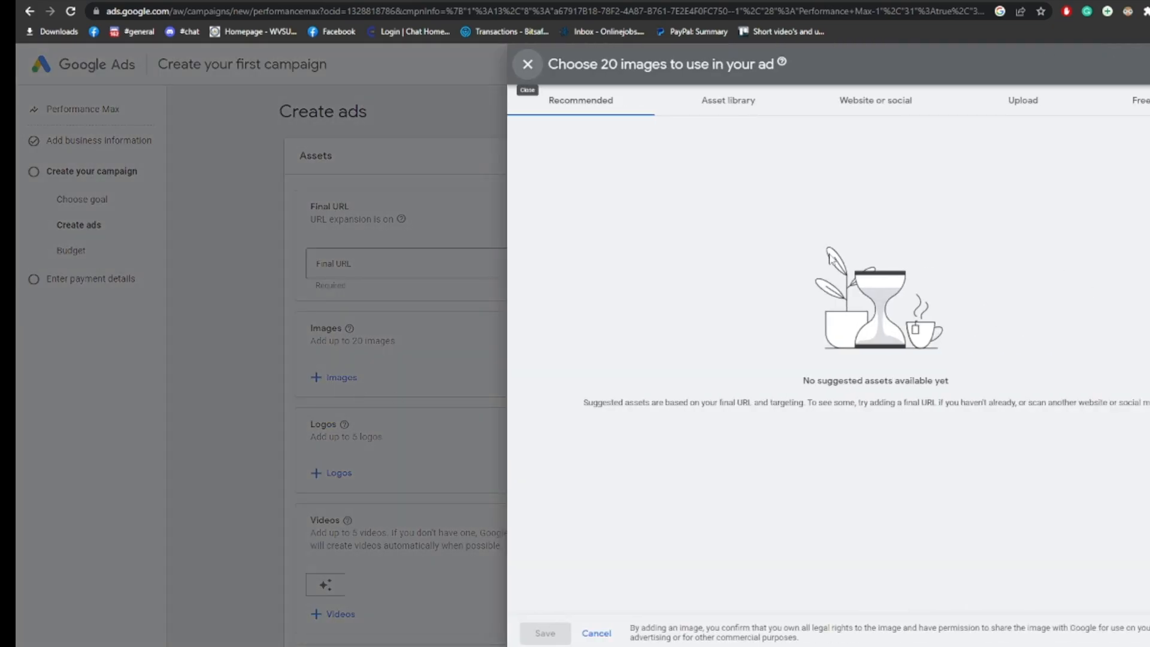
{"action": "left_click", "coordinate": [737, 116]}
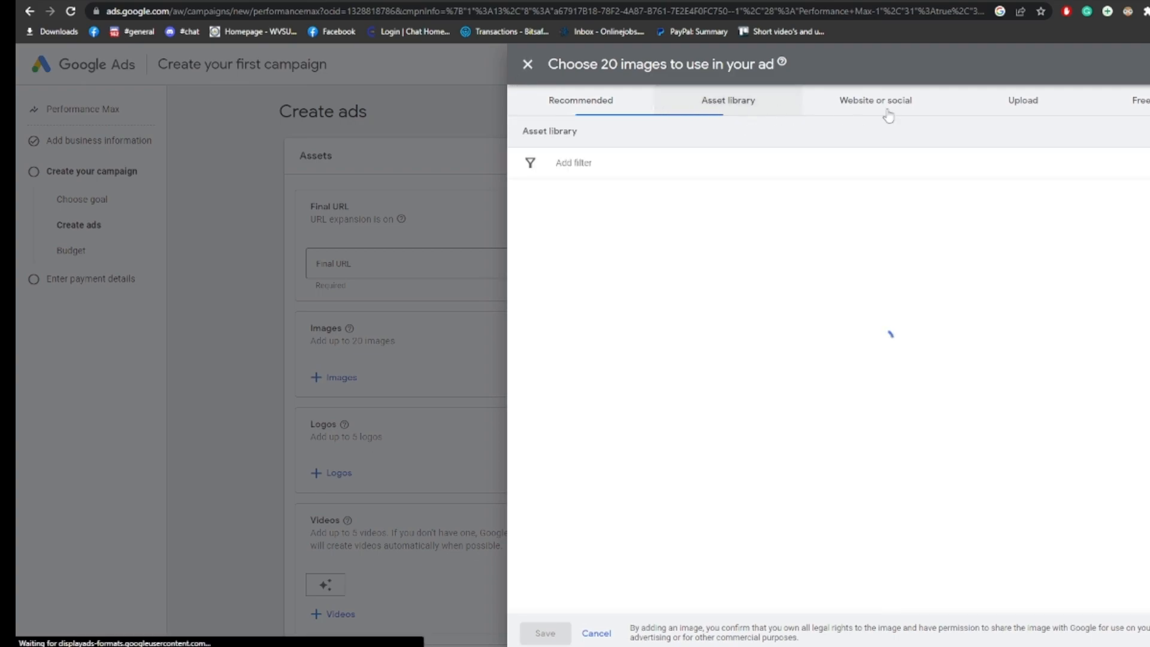
{"action": "left_click", "coordinate": [921, 108]}
{"action": "left_click", "coordinate": [1040, 107]}
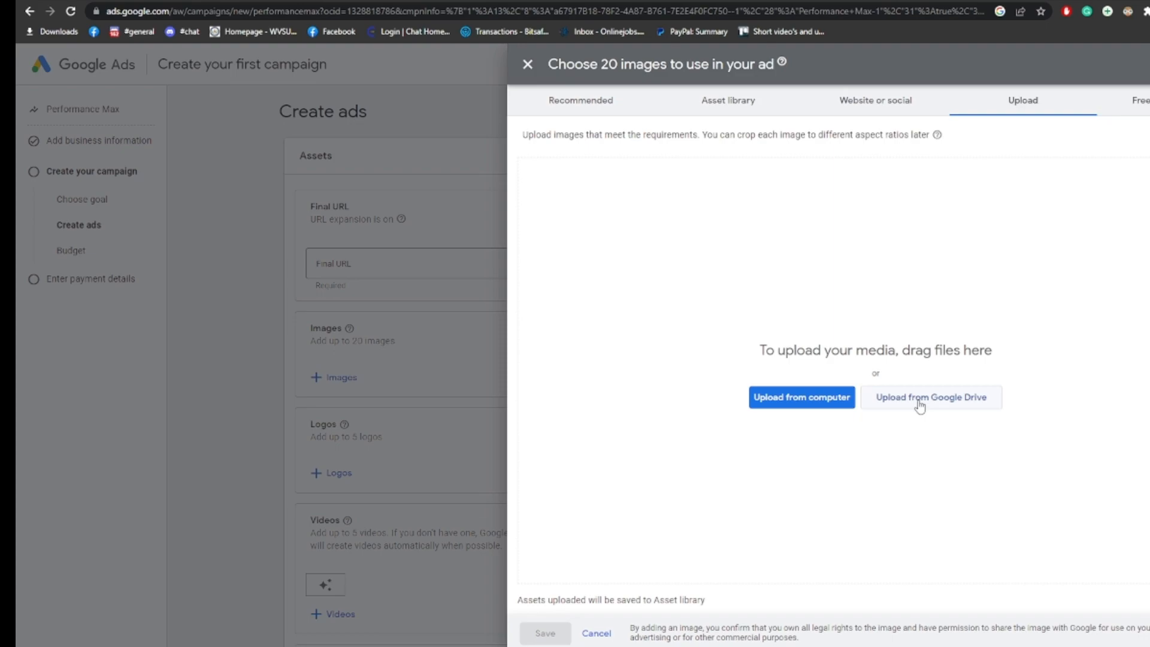
{"action": "left_click", "coordinate": [538, 64]}
Open the logo picker, check its option to upload from the computer, and close it without choosing a file.
{"action": "scroll", "coordinate": [409, 401], "scroll_direction": "down", "scroll_amount": 3}
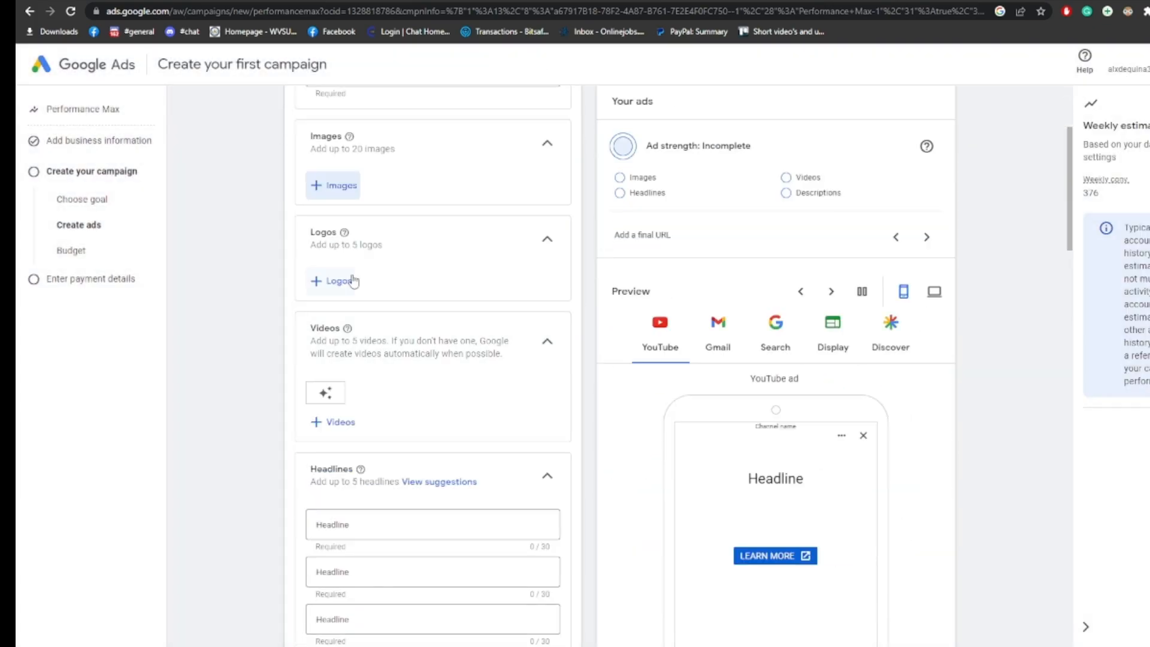
{"action": "left_click", "coordinate": [343, 293]}
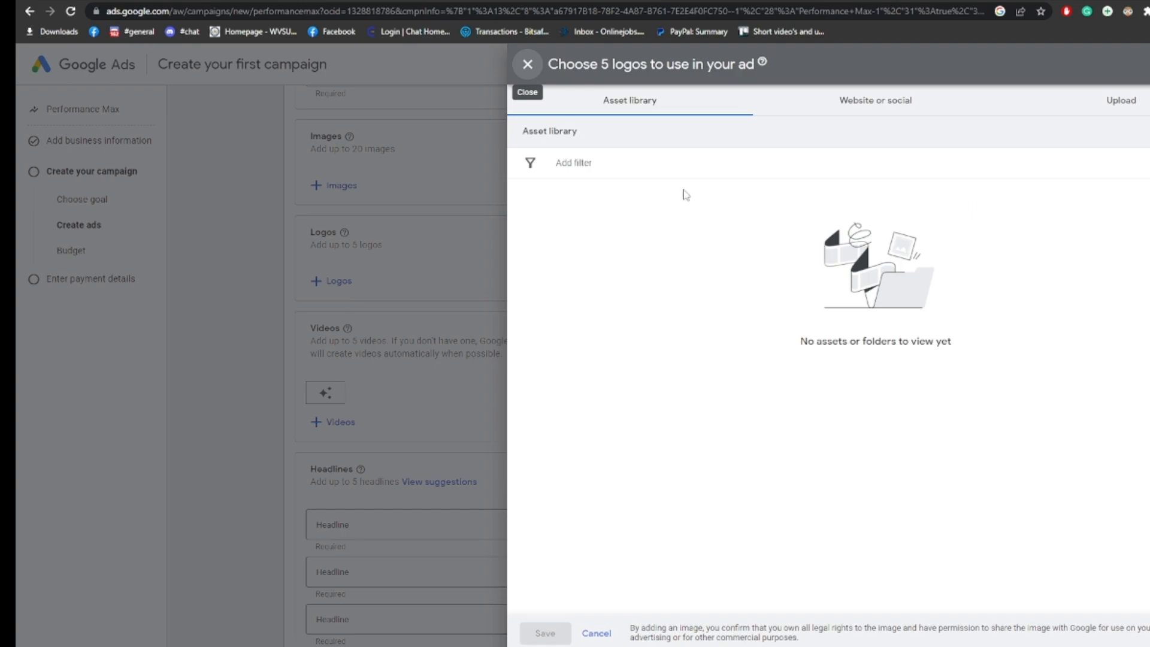
{"action": "left_click", "coordinate": [1127, 97]}
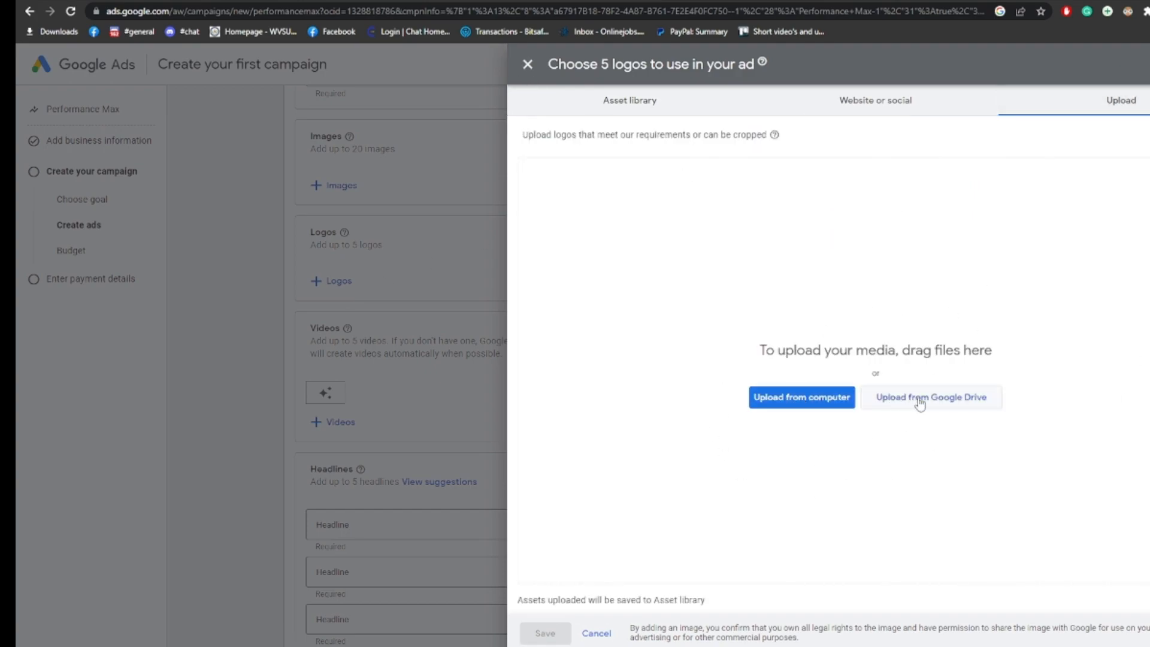
{"action": "left_click", "coordinate": [830, 398]}
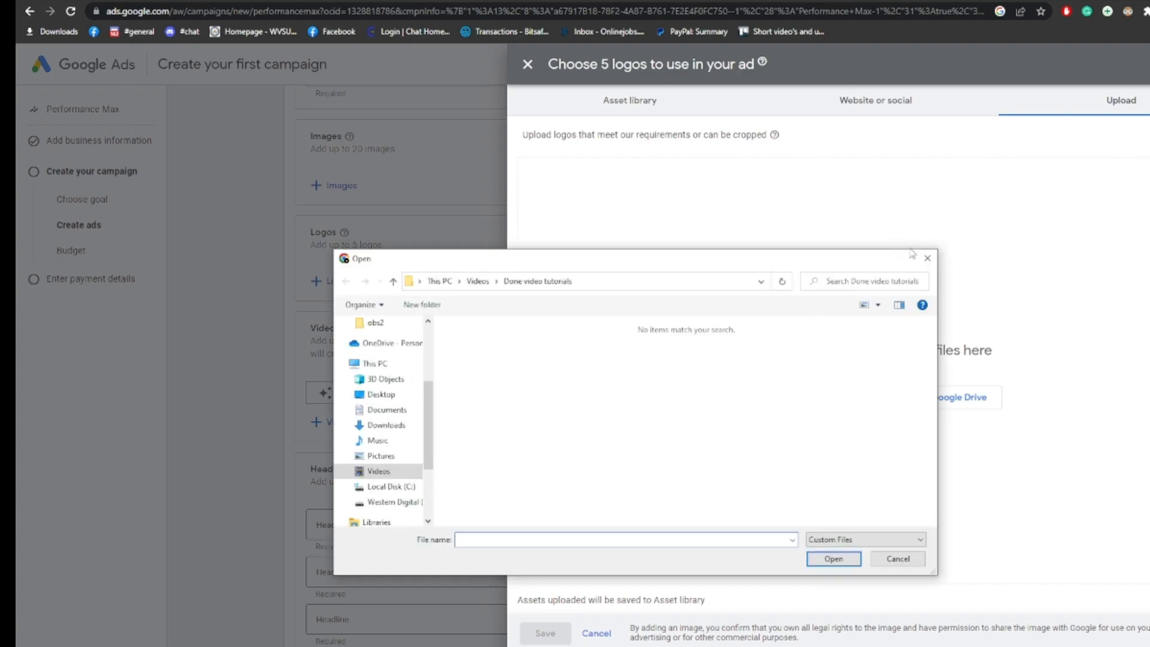
{"action": "left_click", "coordinate": [927, 258]}
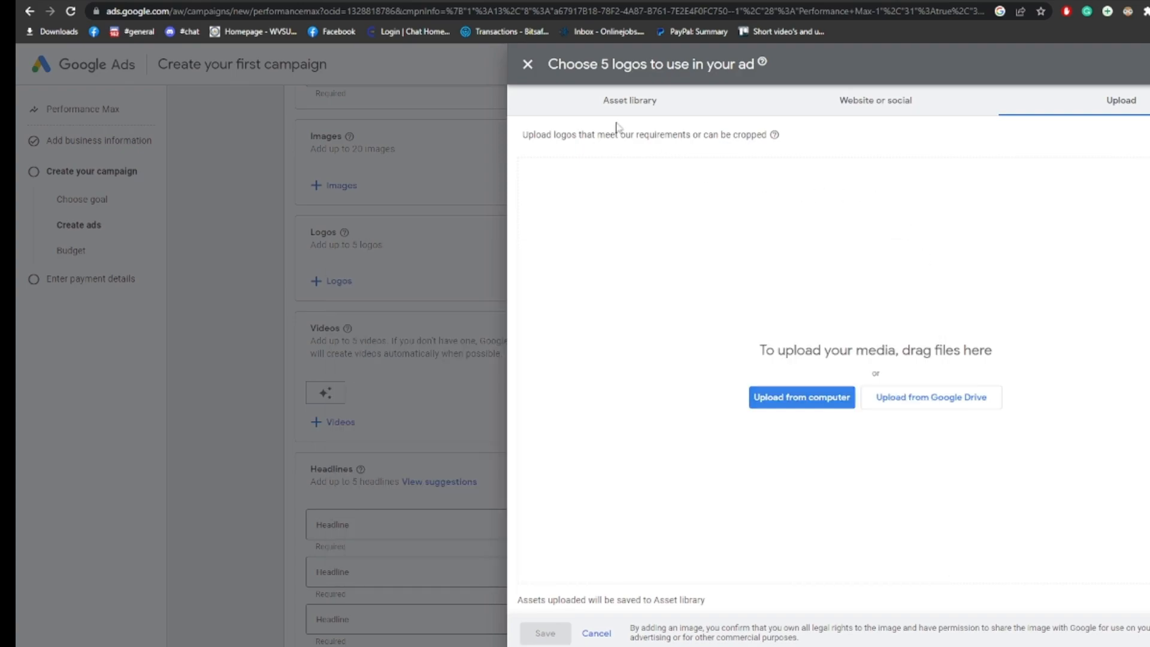
{"action": "left_click", "coordinate": [536, 79]}
Open the video picker, view its YouTube search option, and open the video creation tool.
{"action": "scroll", "coordinate": [456, 360], "scroll_direction": "down", "scroll_amount": 1}
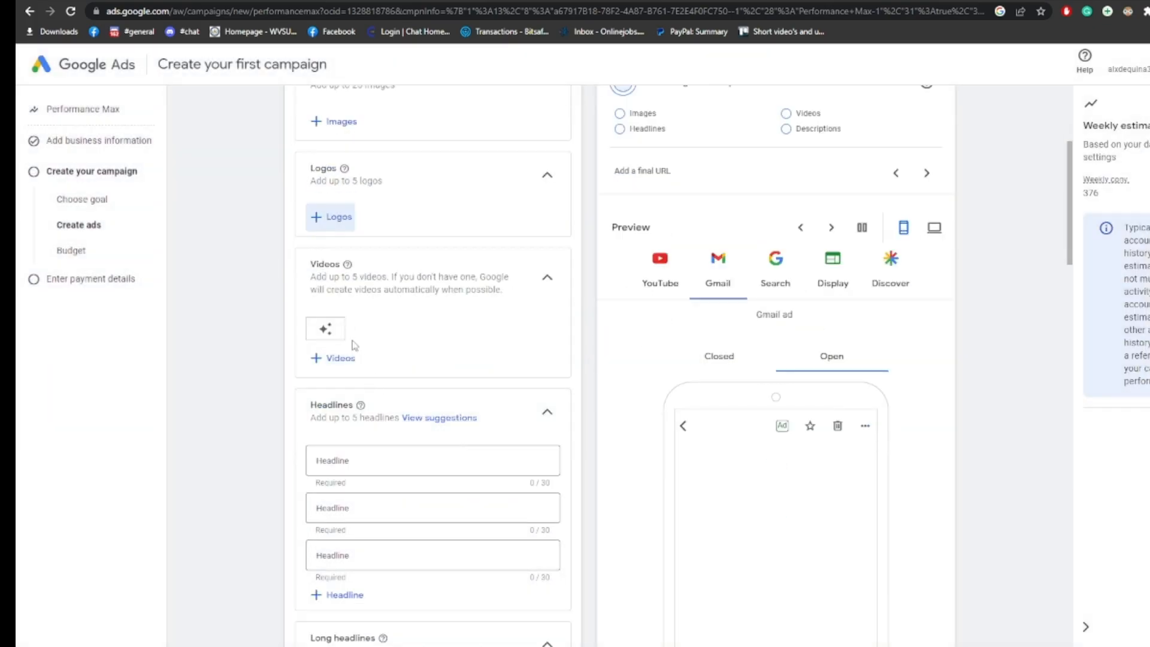
{"action": "left_click", "coordinate": [339, 358]}
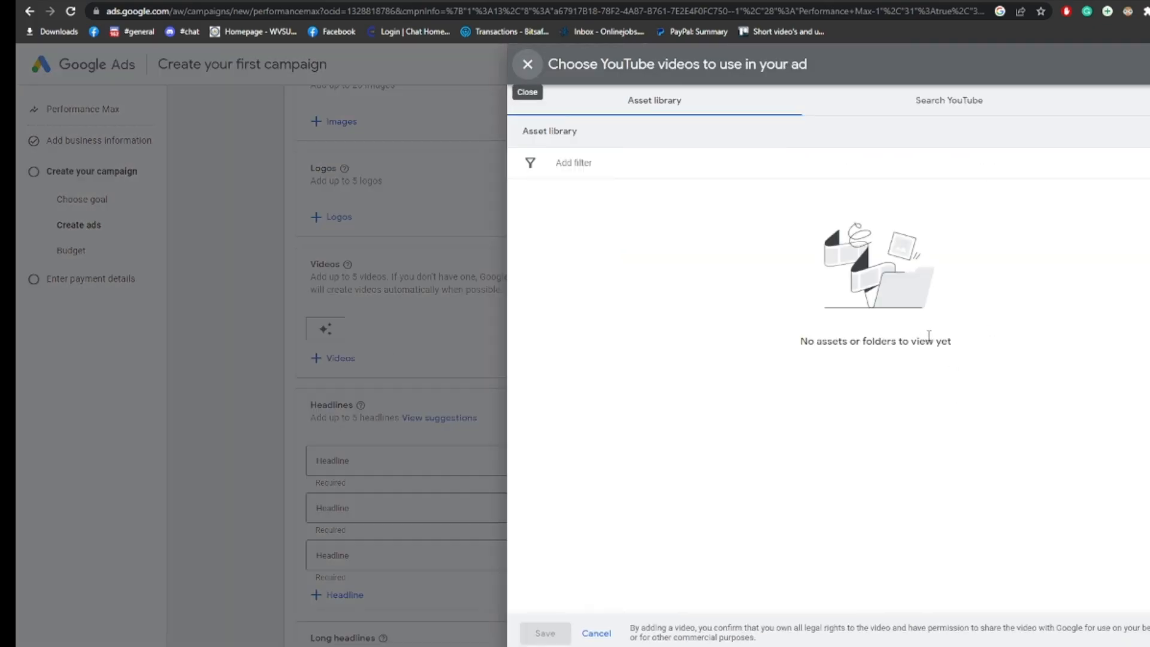
{"action": "left_click", "coordinate": [956, 107]}
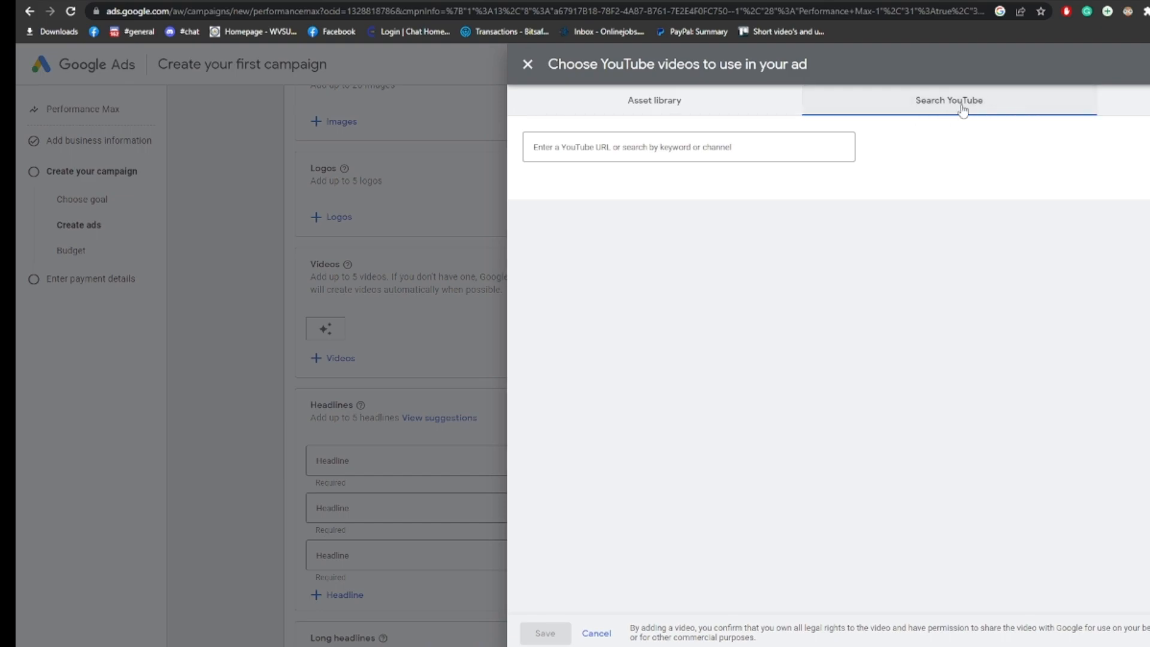
{"action": "left_click", "coordinate": [1143, 107]}
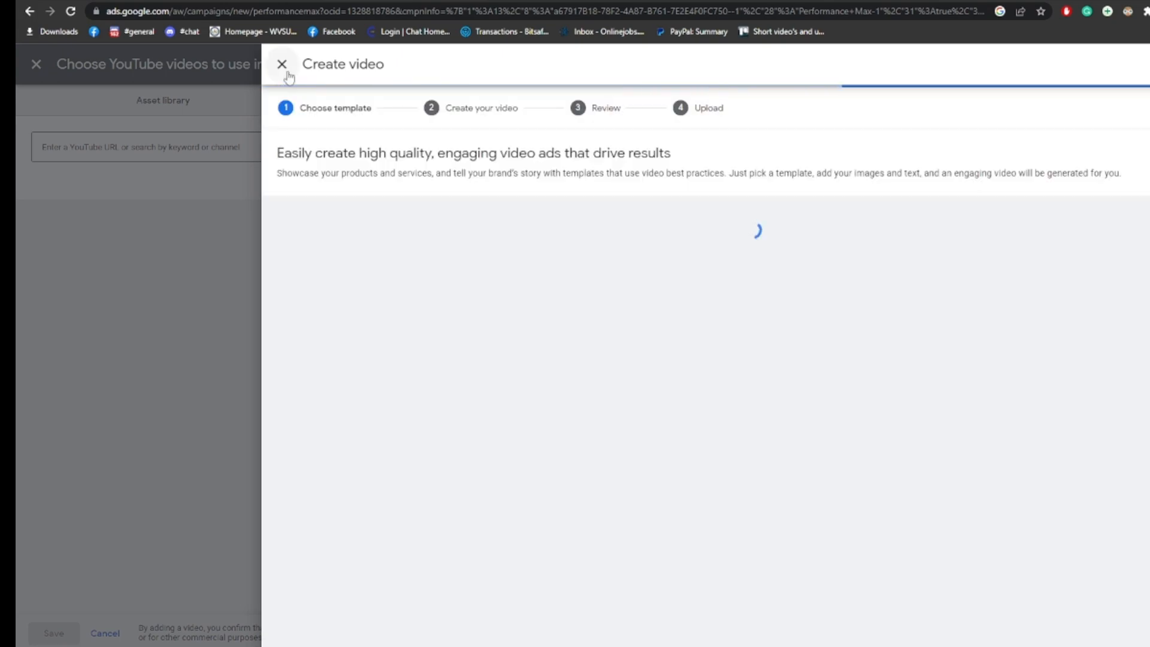
Browse the video ad templates, leave video creation without using one, and close the video picker.
{"action": "scroll", "coordinate": [712, 493], "scroll_direction": "down", "scroll_amount": 2}
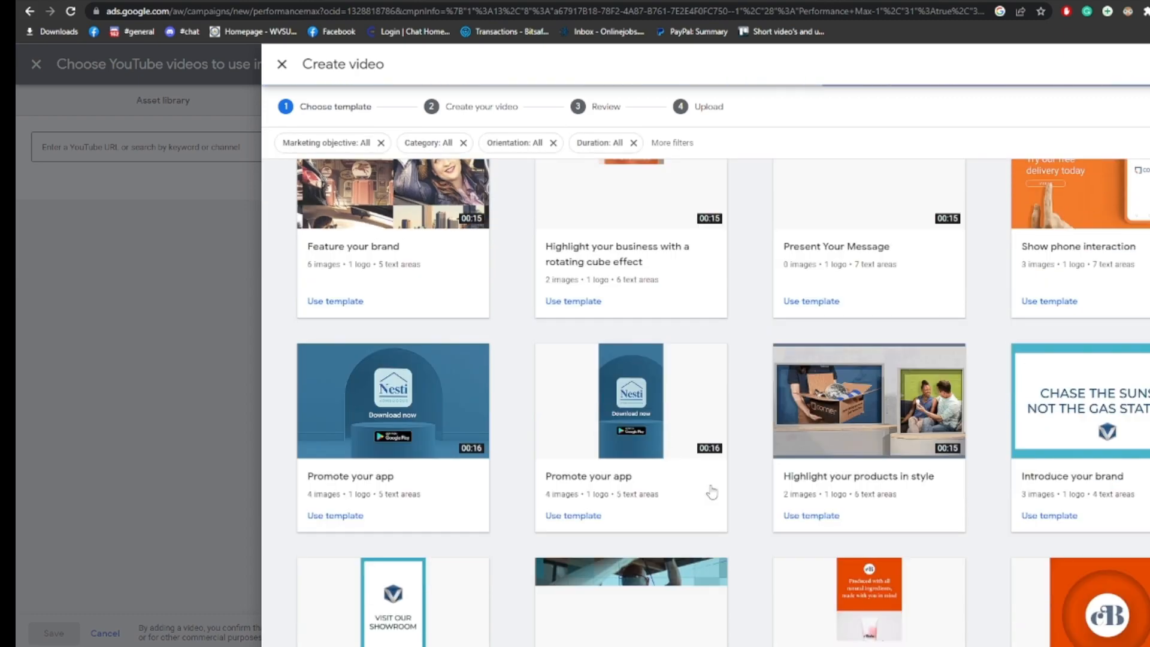
{"action": "scroll", "coordinate": [712, 492], "scroll_direction": "down", "scroll_amount": 8}
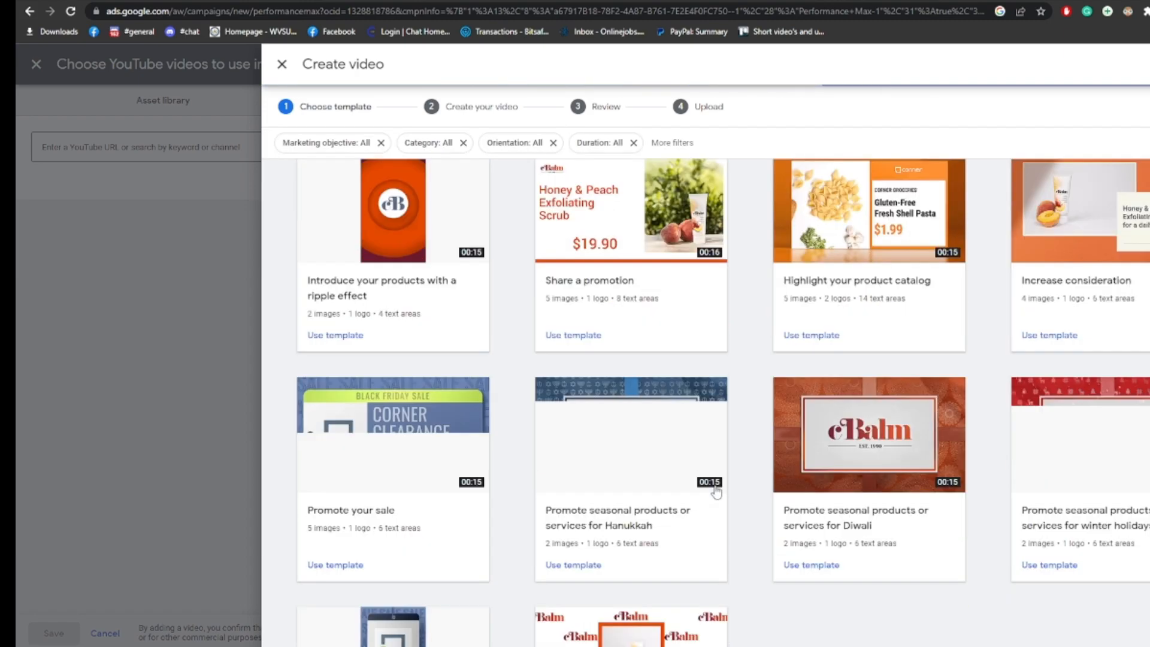
{"action": "scroll", "coordinate": [715, 491], "scroll_direction": "down", "scroll_amount": 3}
{"action": "scroll", "coordinate": [818, 557], "scroll_direction": "up", "scroll_amount": 3}
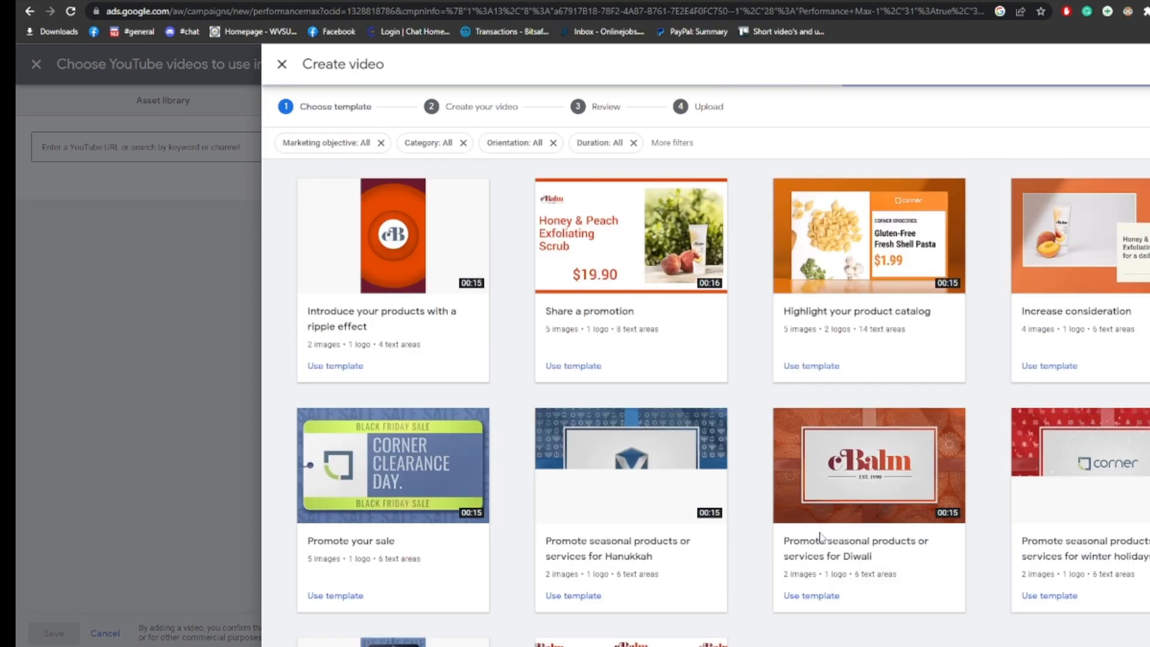
{"action": "scroll", "coordinate": [820, 535], "scroll_direction": "up", "scroll_amount": 12}
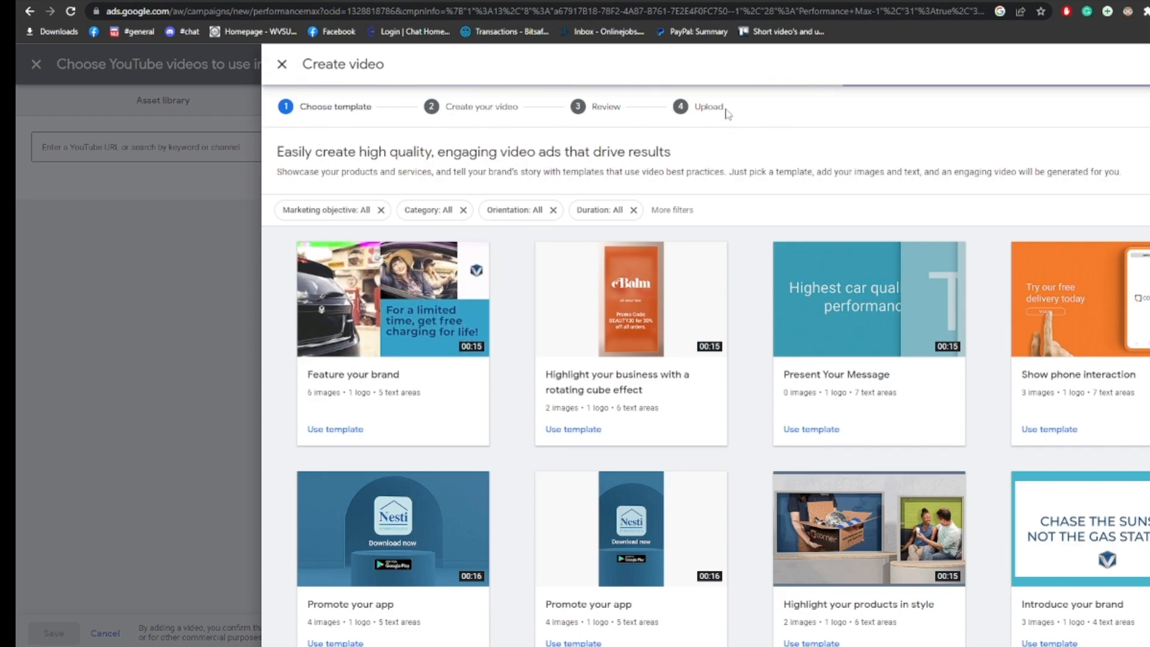
{"action": "scroll", "coordinate": [559, 161], "scroll_direction": "down", "scroll_amount": 1}
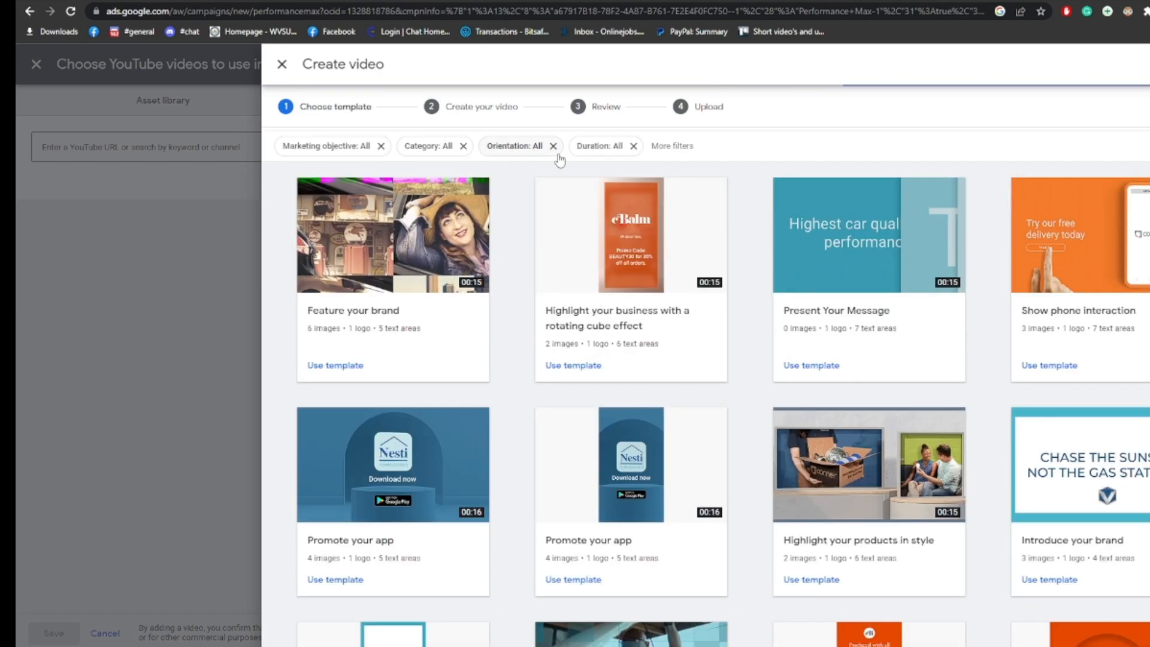
{"action": "left_click", "coordinate": [282, 64]}
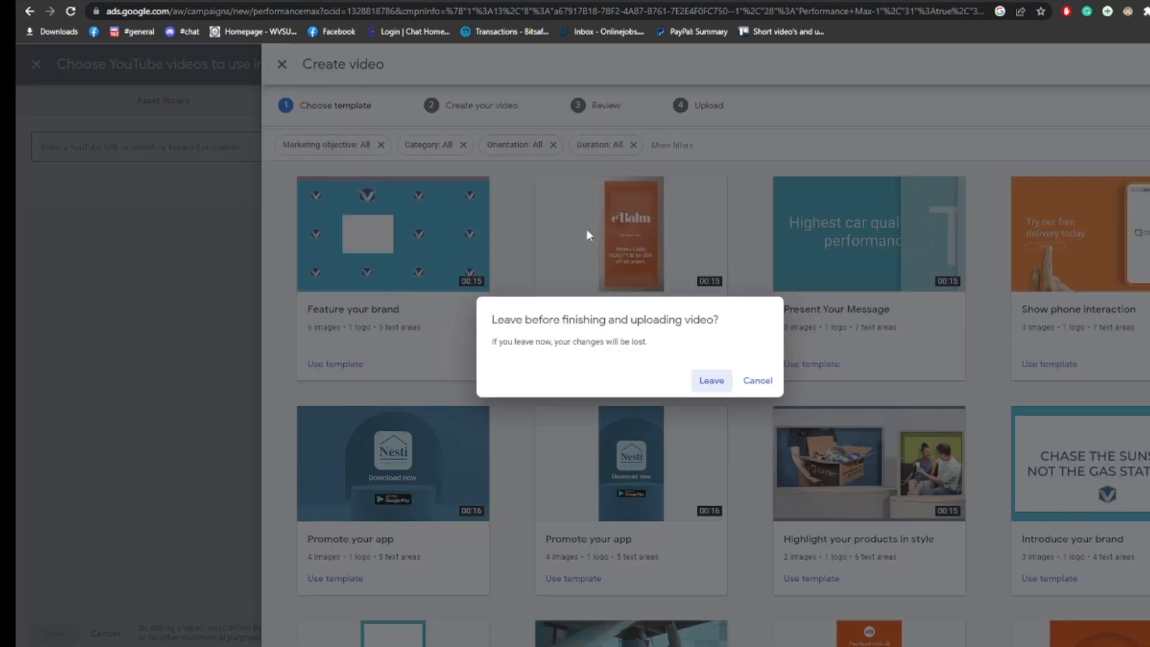
{"action": "left_click", "coordinate": [771, 389]}
{"action": "left_click", "coordinate": [281, 65]}
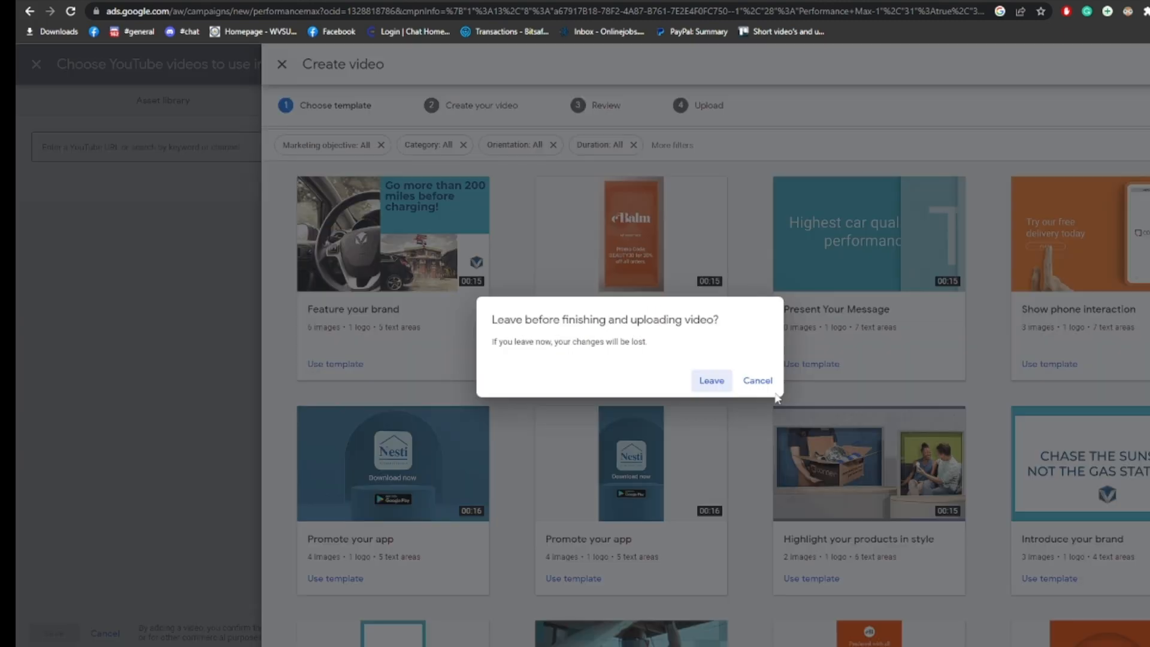
{"action": "left_click", "coordinate": [727, 380]}
{"action": "left_click", "coordinate": [528, 64]}
Fill in the three required headlines with "Youtube", "More Views" and "More Reach".
{"action": "scroll", "coordinate": [373, 383], "scroll_direction": "down", "scroll_amount": 3}
{"action": "left_click", "coordinate": [394, 273]}
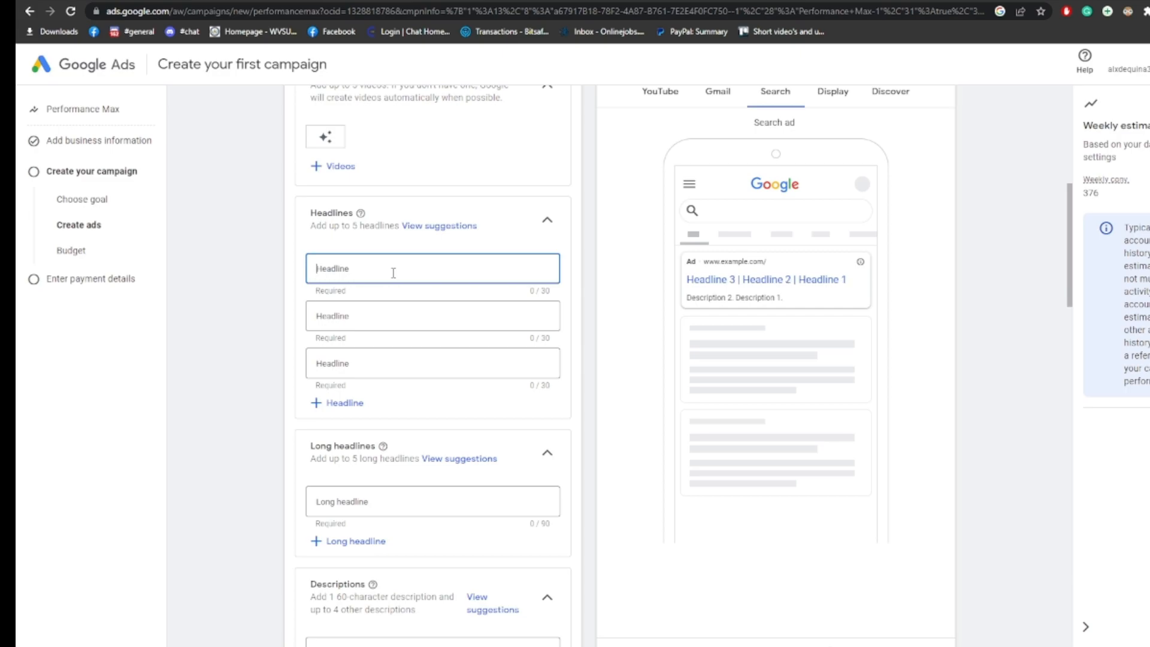
{"action": "type", "text": "Youtube"}
{"action": "left_click", "coordinate": [410, 329]}
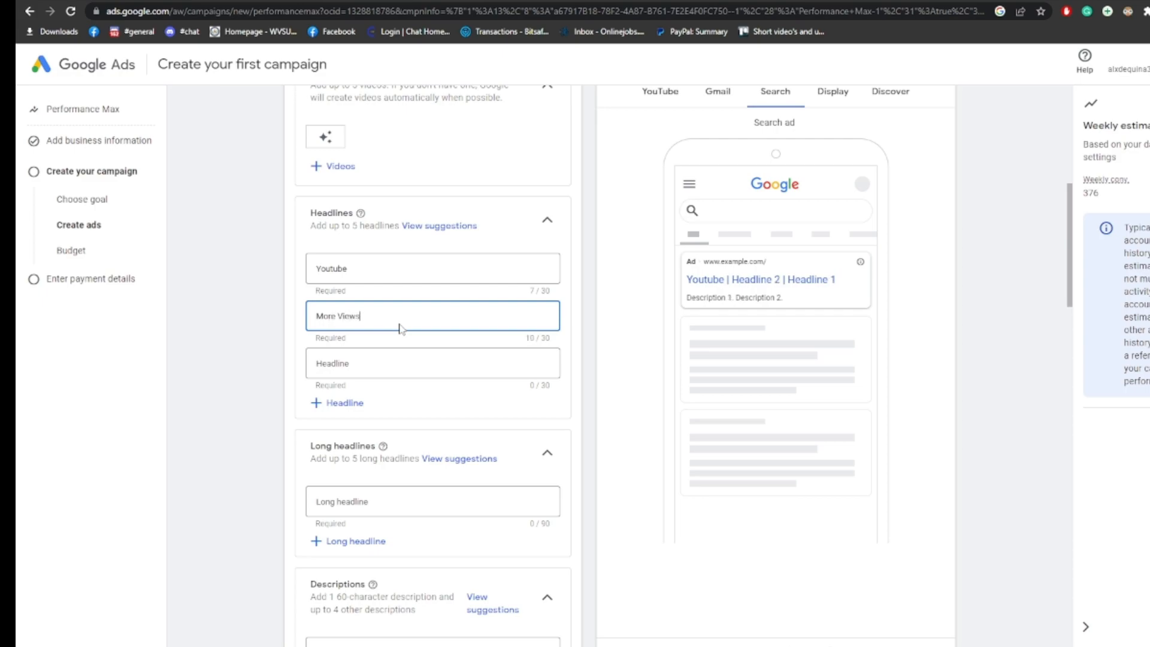
{"action": "left_click", "coordinate": [353, 363]}
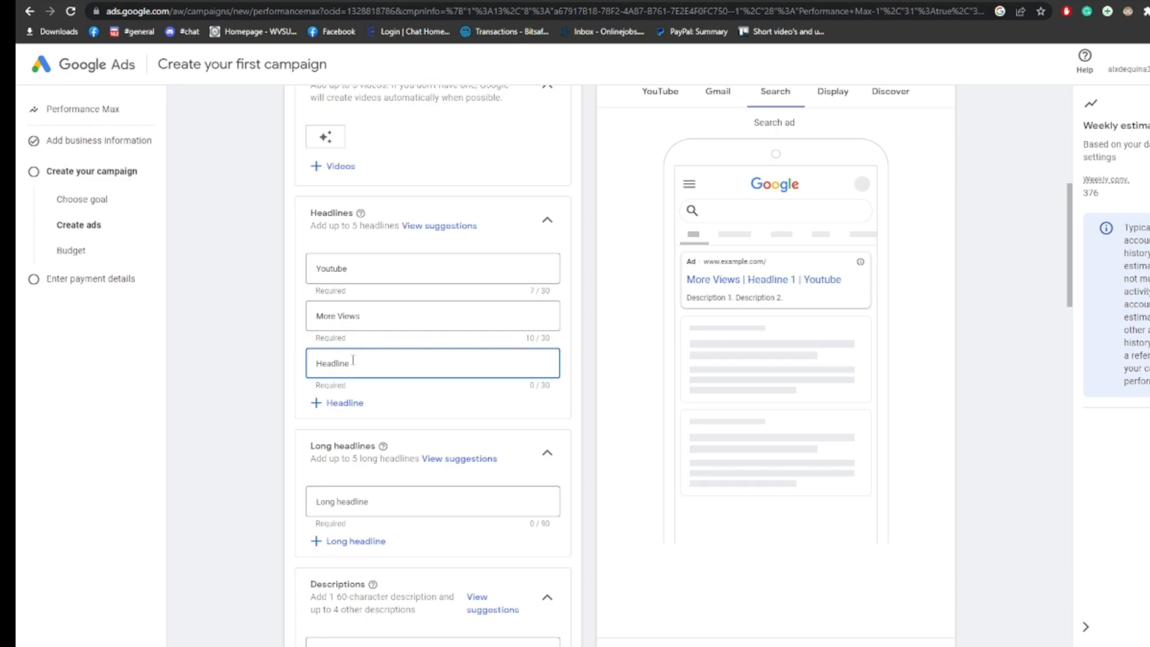
{"action": "type", "text": "More Reach"}
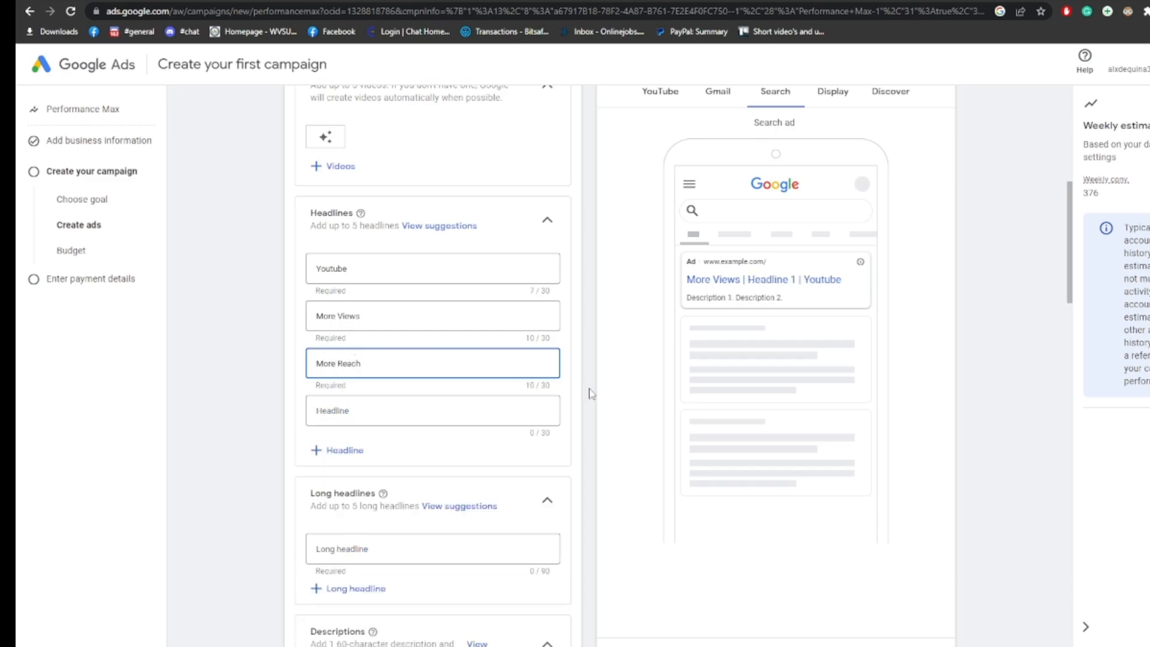
Check how the entered headlines look in the Search, Gmail and YouTube ad previews.
{"action": "scroll", "coordinate": [813, 255], "scroll_direction": "up", "scroll_amount": 2}
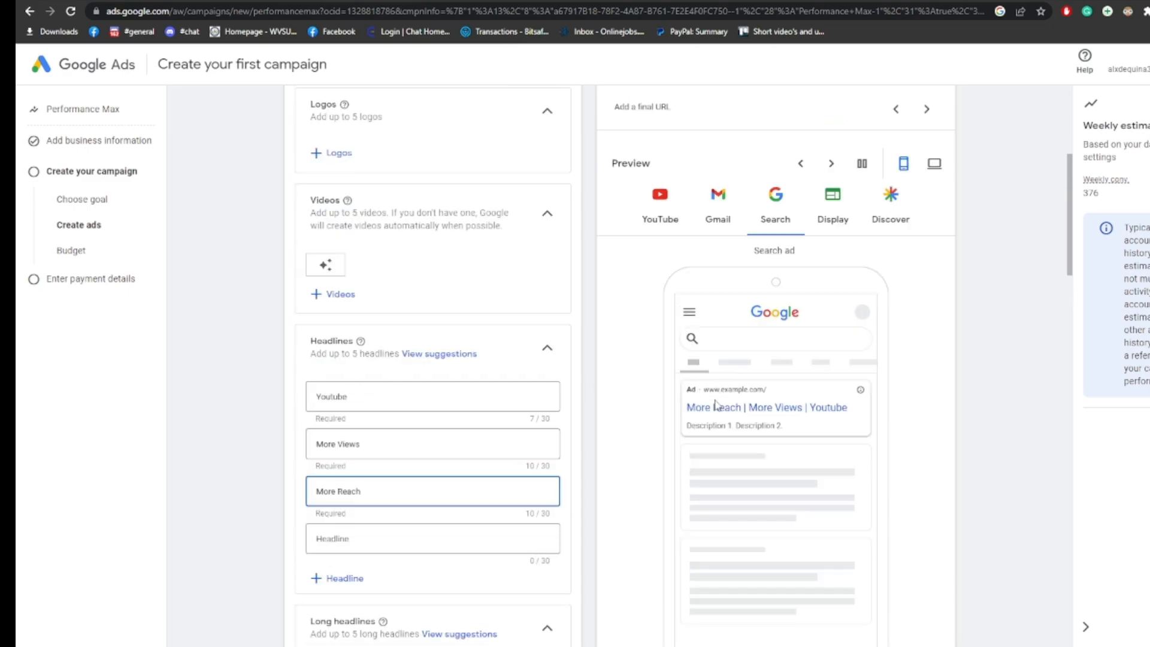
{"action": "left_click", "coordinate": [732, 195]}
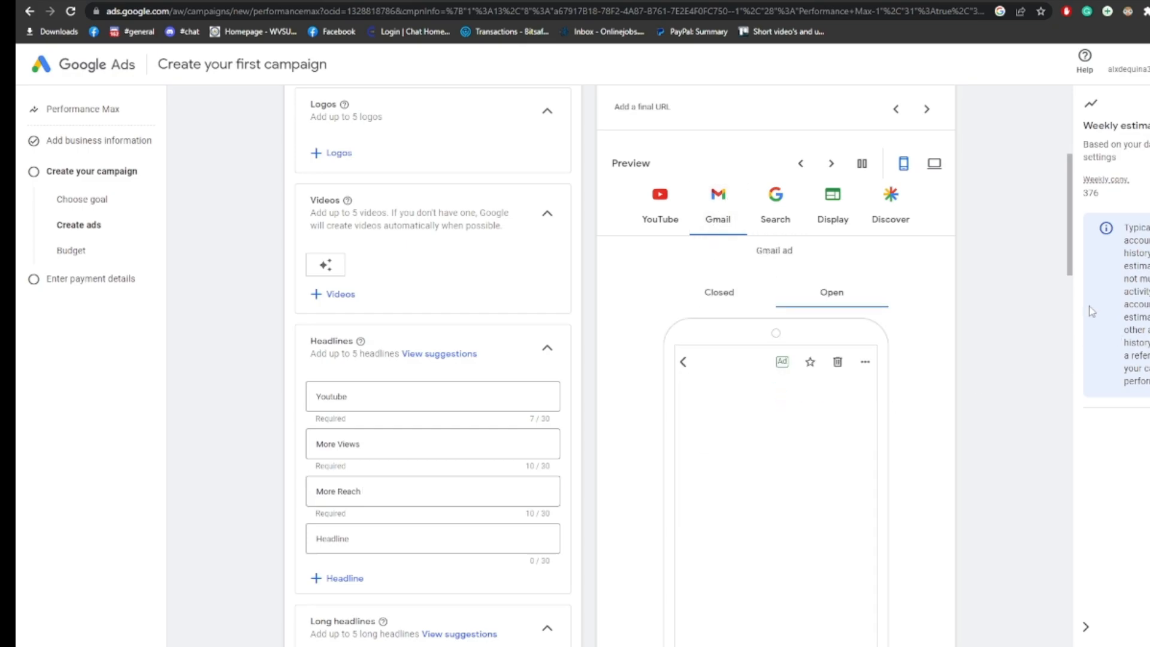
{"action": "scroll", "coordinate": [1025, 305], "scroll_direction": "down", "scroll_amount": 3}
{"action": "scroll", "coordinate": [950, 403], "scroll_direction": "up", "scroll_amount": 4}
{"action": "left_click", "coordinate": [663, 255]}
{"action": "scroll", "coordinate": [866, 436], "scroll_direction": "down", "scroll_amount": 4}
{"action": "scroll", "coordinate": [867, 436], "scroll_direction": "up", "scroll_amount": 2}
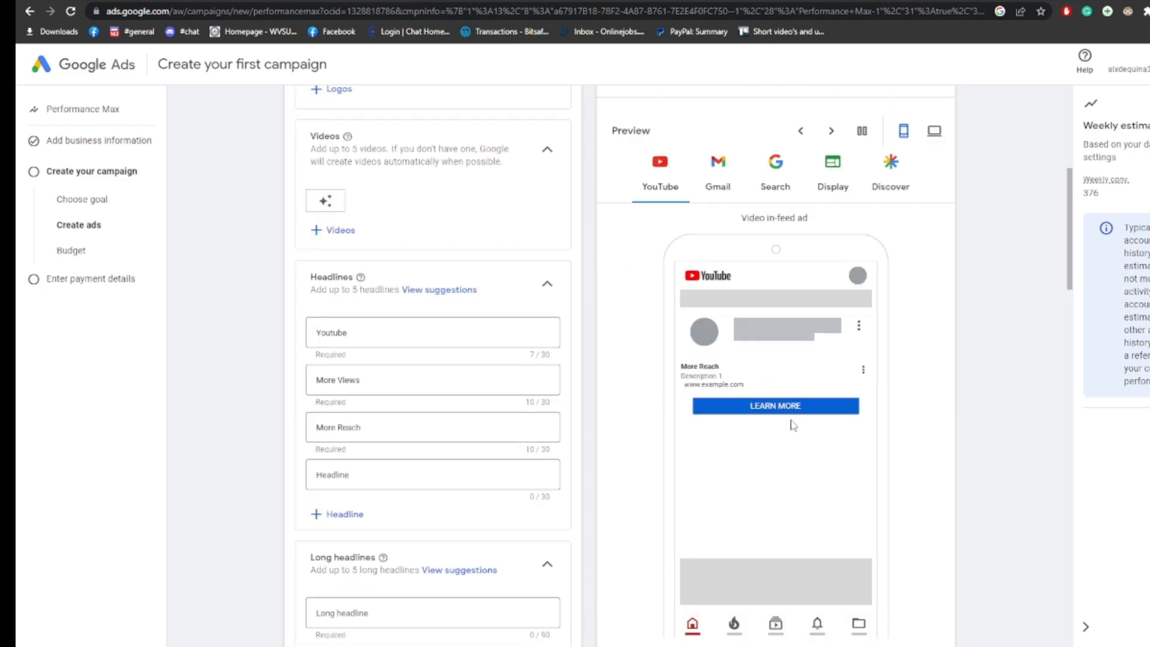
{"action": "scroll", "coordinate": [793, 424], "scroll_direction": "down", "scroll_amount": 3}
{"action": "scroll", "coordinate": [788, 437], "scroll_direction": "up", "scroll_amount": 1}
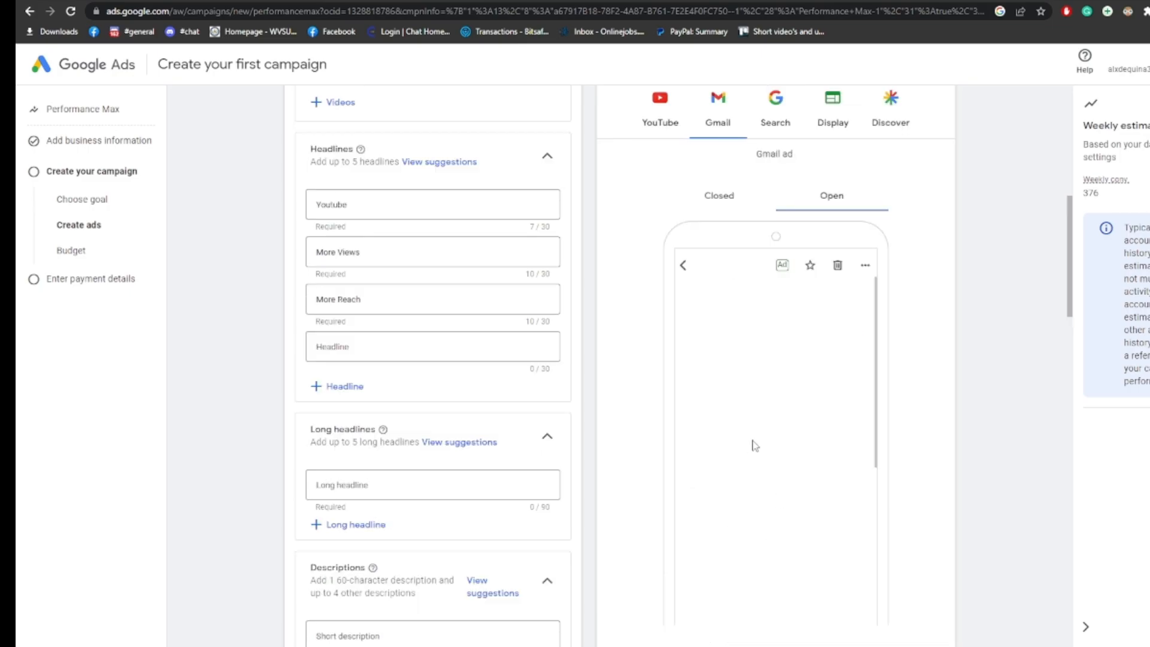
{"action": "scroll", "coordinate": [762, 424], "scroll_direction": "up", "scroll_amount": 1}
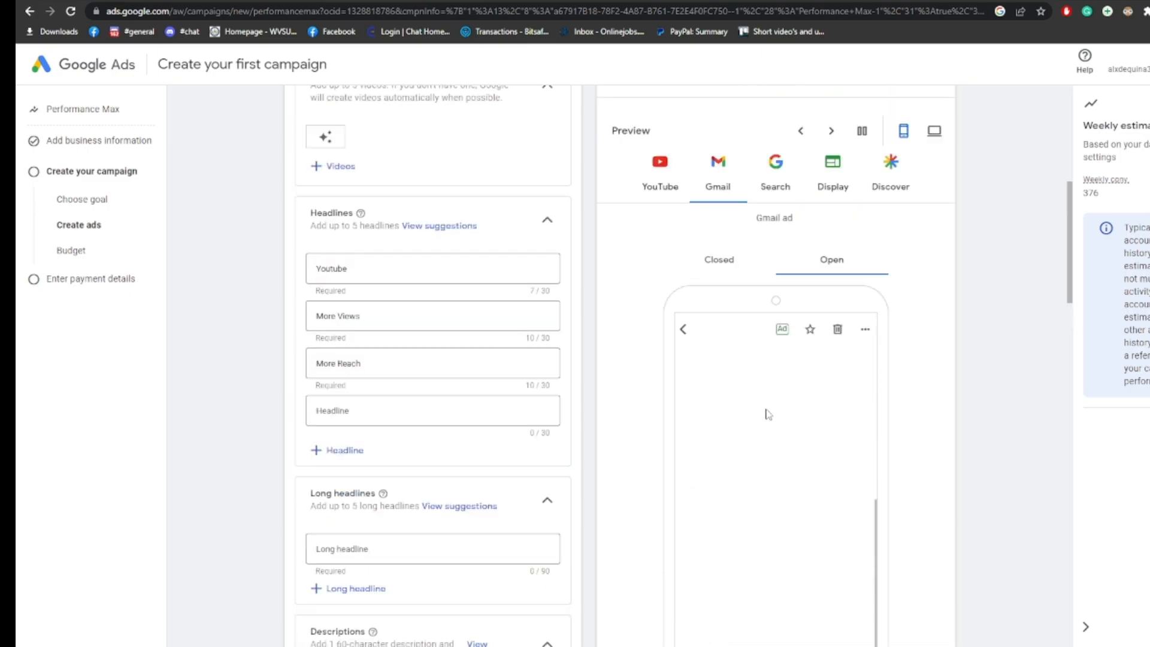
{"action": "scroll", "coordinate": [1020, 408], "scroll_direction": "down", "scroll_amount": 3}
{"action": "scroll", "coordinate": [1020, 408], "scroll_direction": "down", "scroll_amount": 2}
{"action": "scroll", "coordinate": [1005, 405], "scroll_direction": "up", "scroll_amount": 3}
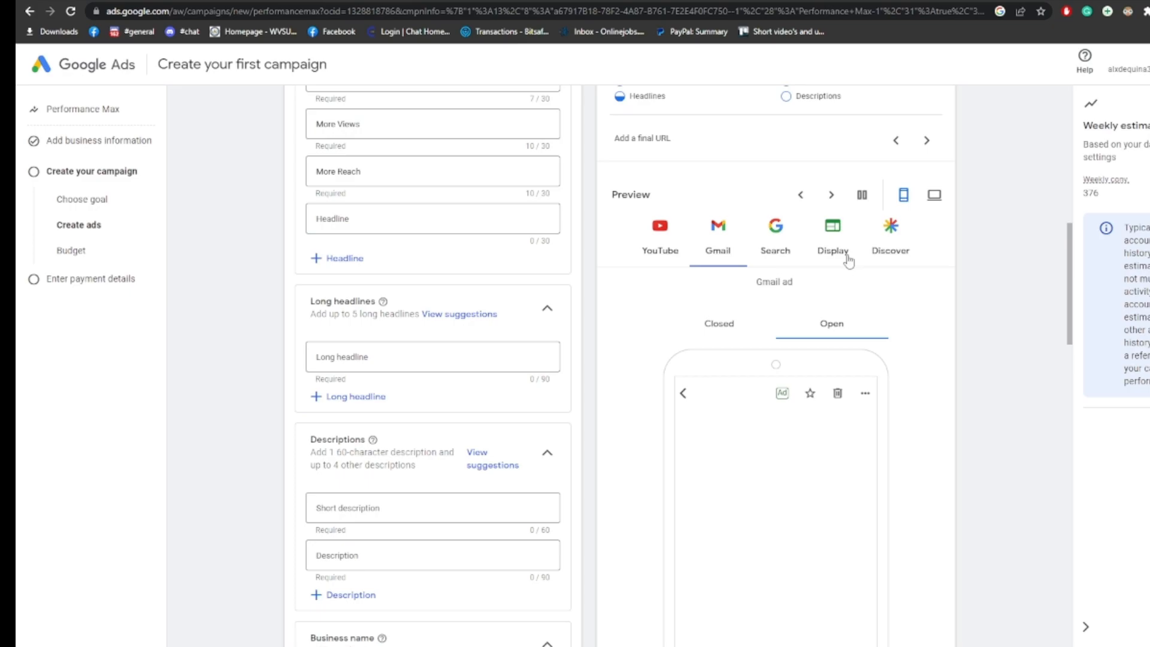
{"action": "left_click", "coordinate": [775, 239]}
{"action": "scroll", "coordinate": [739, 268], "scroll_direction": "down", "scroll_amount": 2}
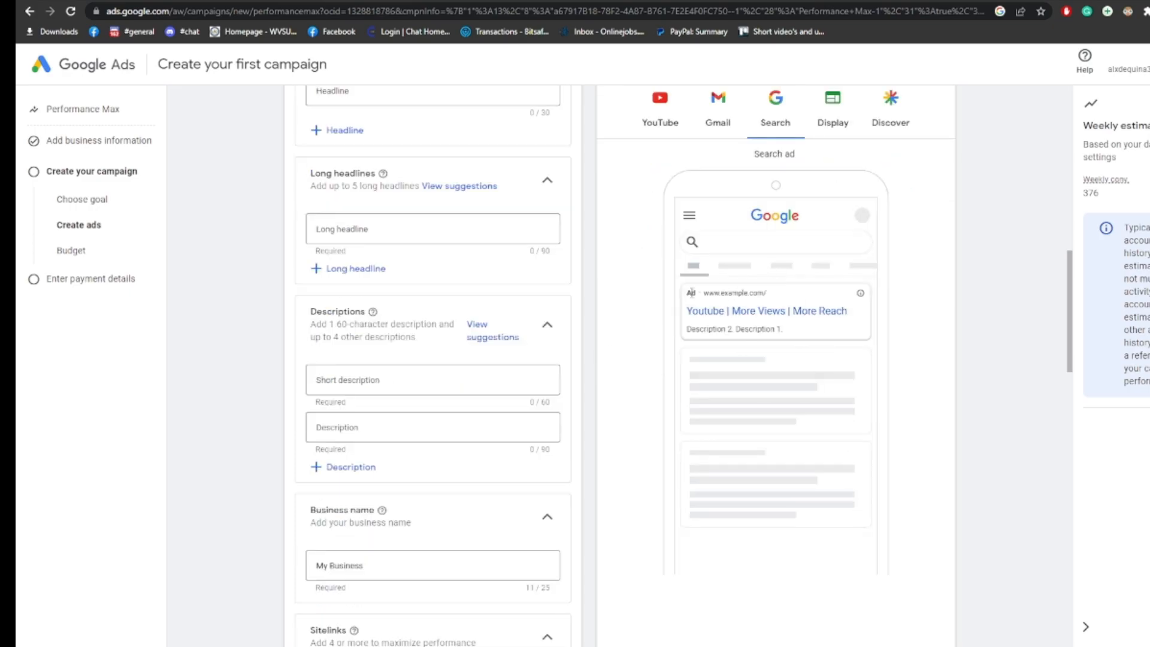
Enter "My youtube videos are awesome" as the ad's short description.
{"action": "scroll", "coordinate": [379, 434], "scroll_direction": "up", "scroll_amount": 1}
{"action": "left_click", "coordinate": [367, 443]}
{"action": "type", "text": "My"}
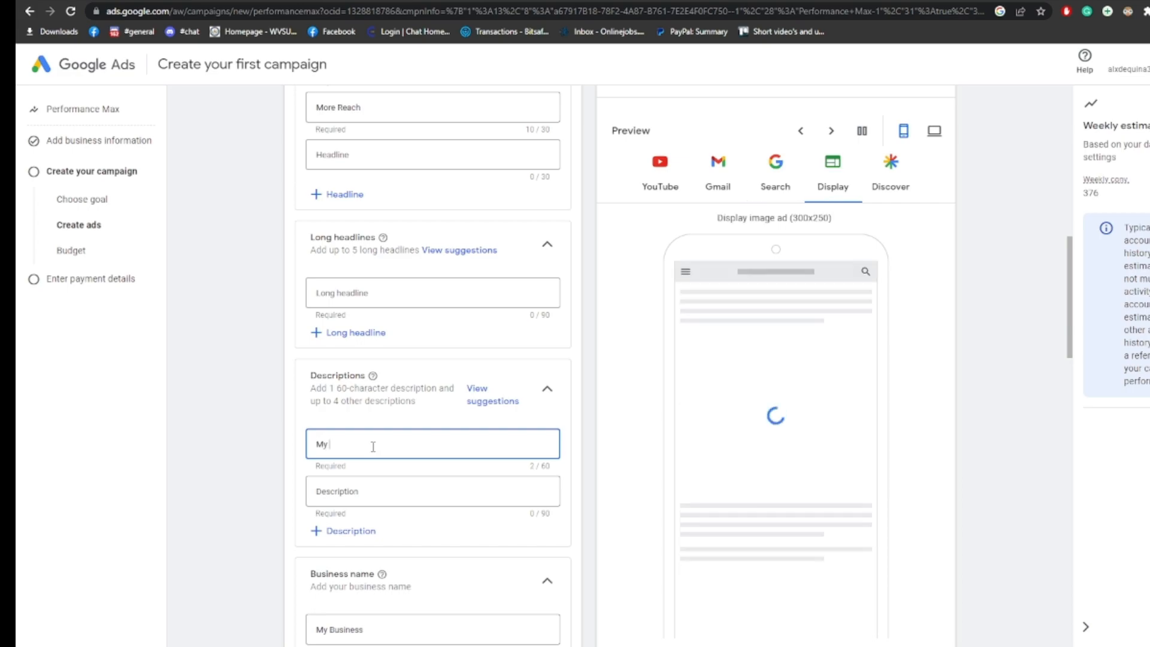
{"action": "type", "text": " youtube vid"}
{"action": "key", "text": "BackSpace"}
{"action": "key", "text": "BackSpace"}
{"action": "key", "text": "BackSpace"}
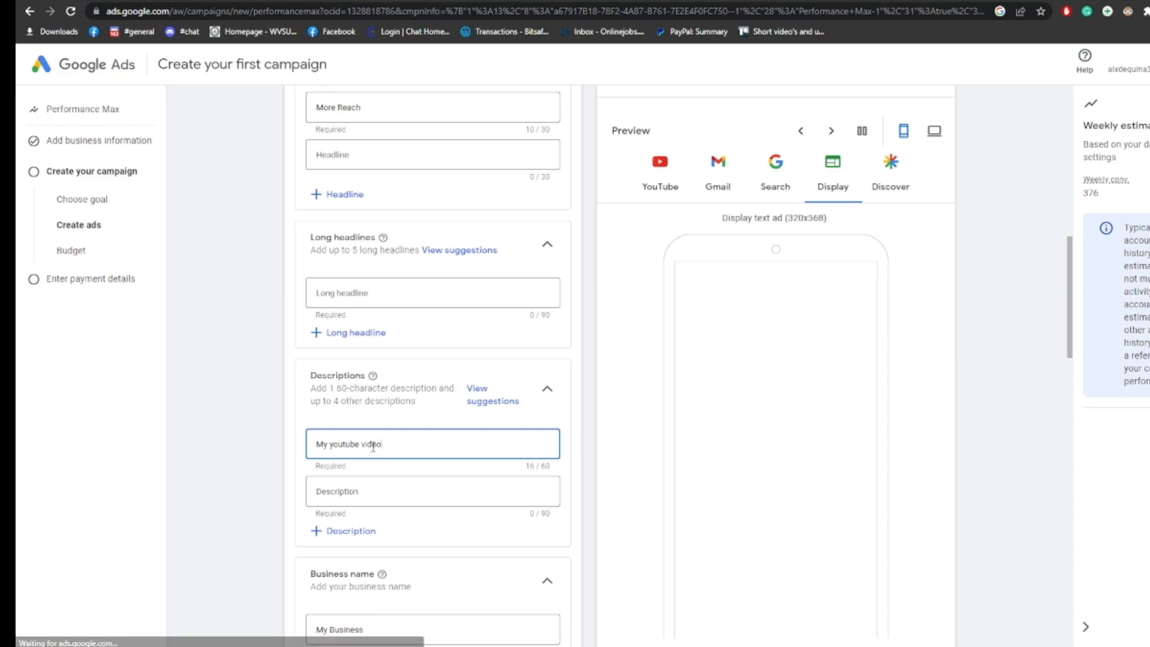
{"action": "type", "text": "s are awe"}
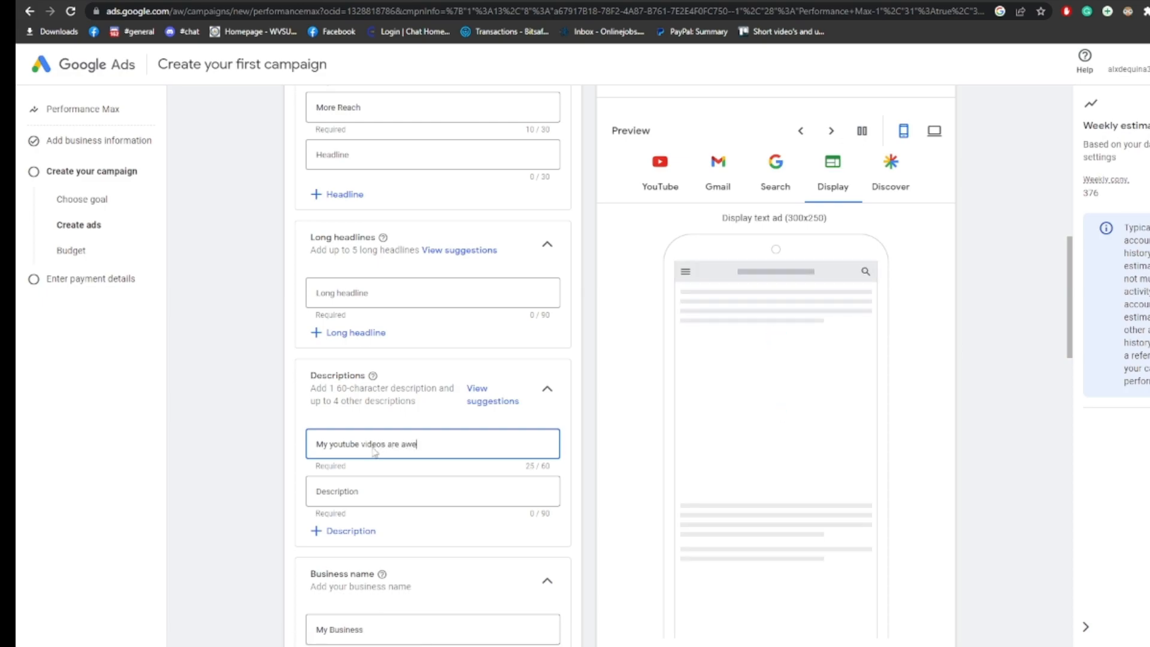
{"action": "type", "text": "some"}
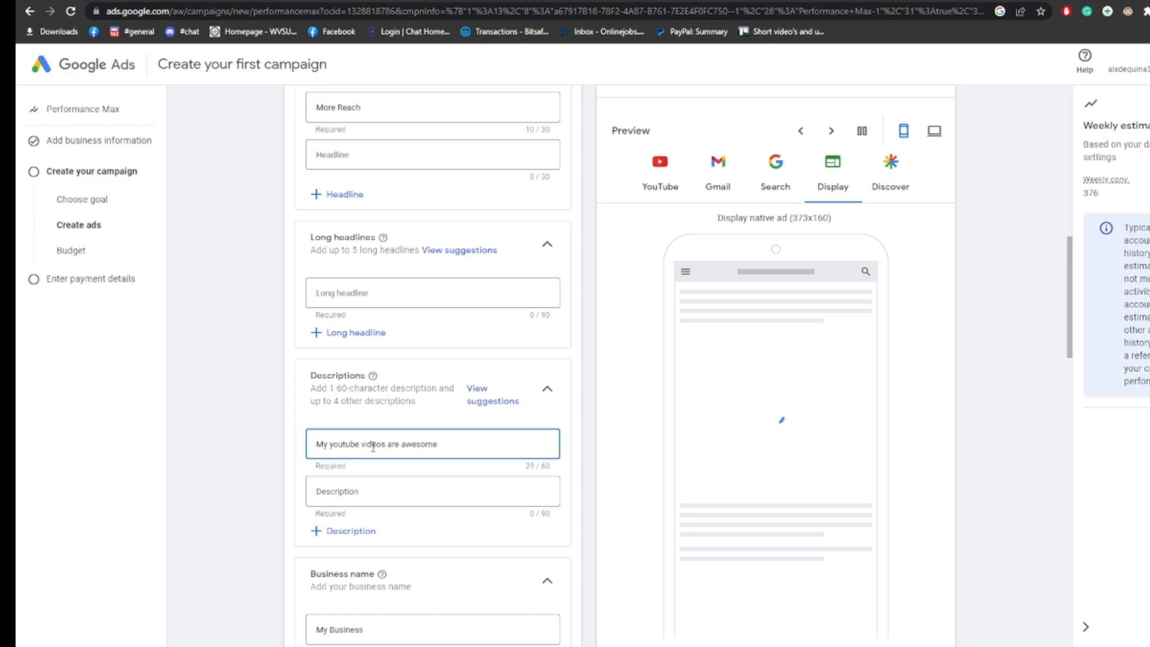
{"action": "scroll", "coordinate": [374, 470], "scroll_direction": "down", "scroll_amount": 2}
{"action": "scroll", "coordinate": [374, 526], "scroll_direction": "down", "scroll_amount": 2}
{"action": "left_click", "coordinate": [407, 372]}
{"action": "left_click_drag", "start_coordinate": [382, 371], "coordinate": [279, 361]}
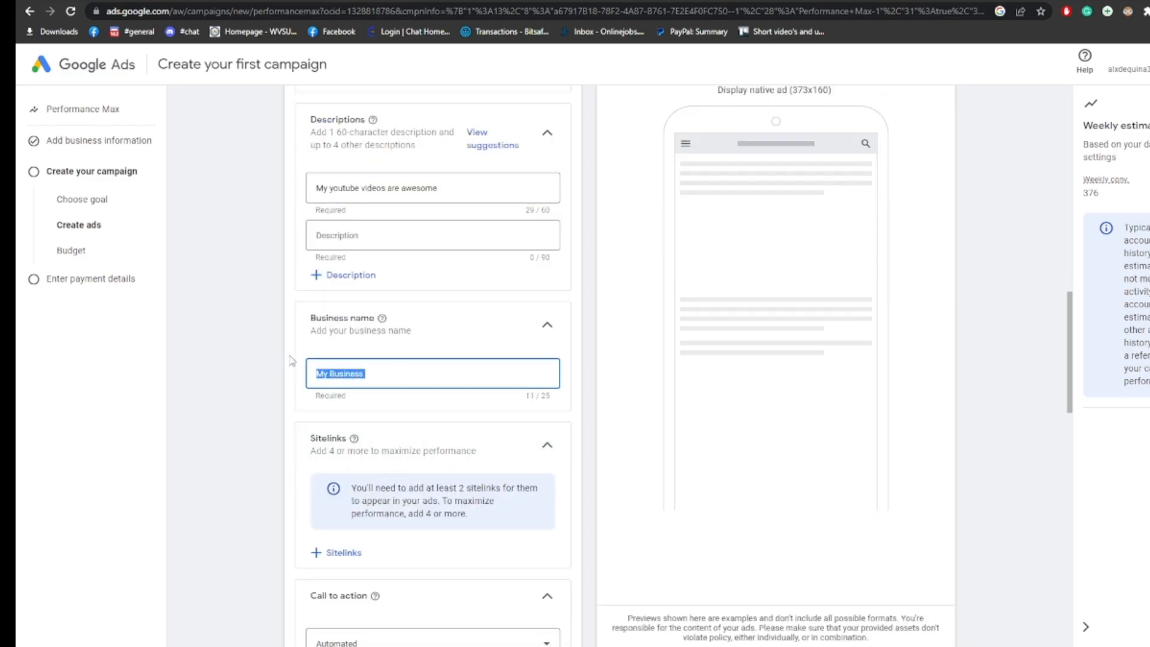
{"action": "left_click", "coordinate": [419, 336]}
{"action": "scroll", "coordinate": [416, 411], "scroll_direction": "up", "scroll_amount": 2}
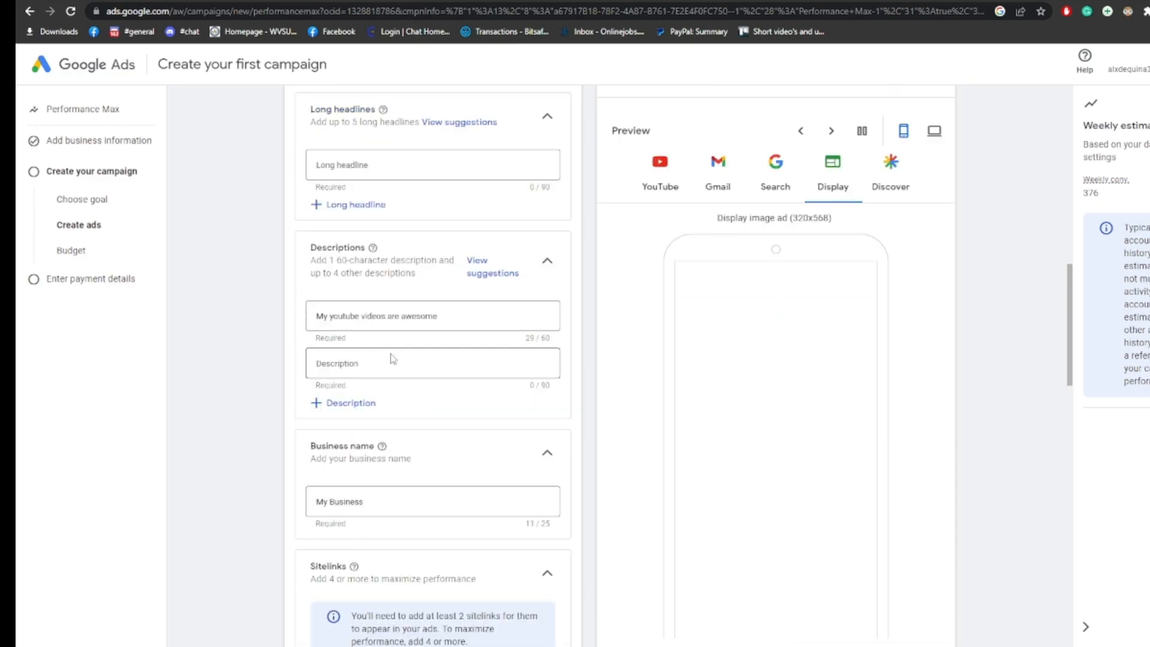
Set the ad's call to action to Subscribe.
{"action": "scroll", "coordinate": [390, 356], "scroll_direction": "down", "scroll_amount": 6}
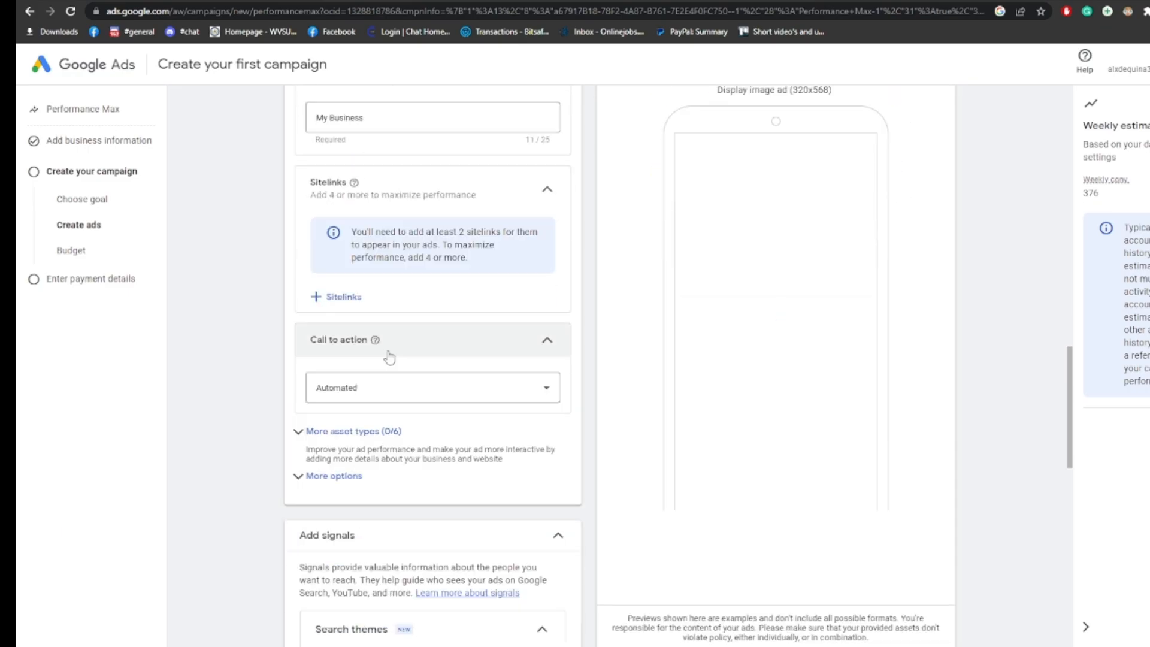
{"action": "left_click", "coordinate": [403, 400]}
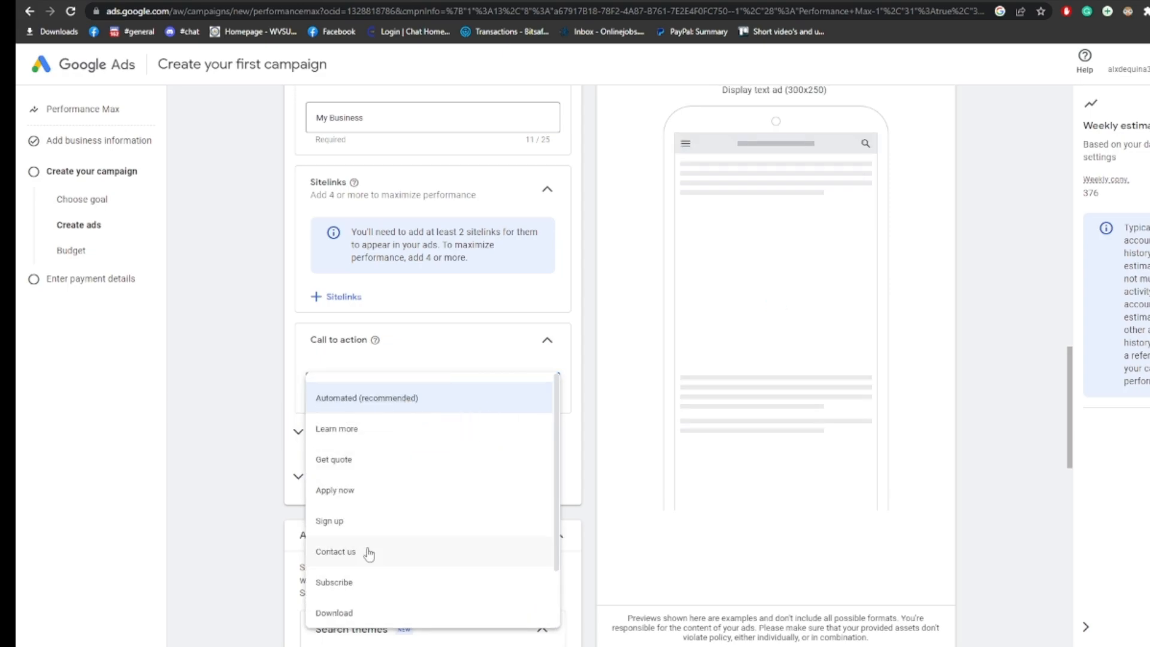
{"action": "scroll", "coordinate": [368, 549], "scroll_direction": "down", "scroll_amount": 2}
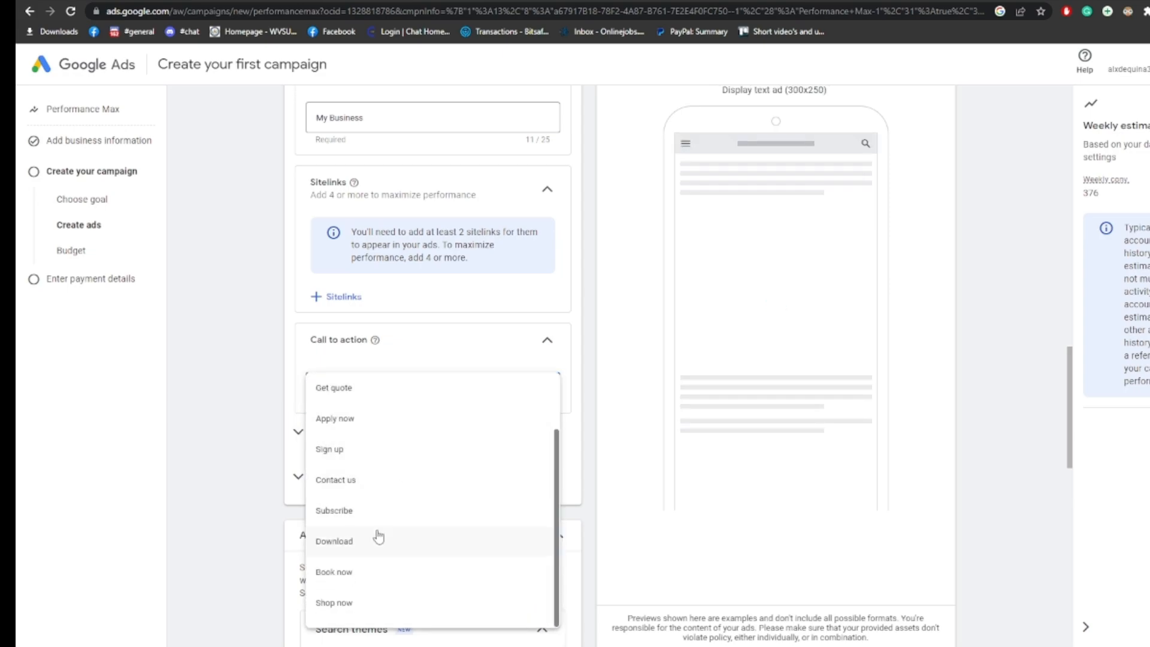
{"action": "left_click", "coordinate": [358, 511]}
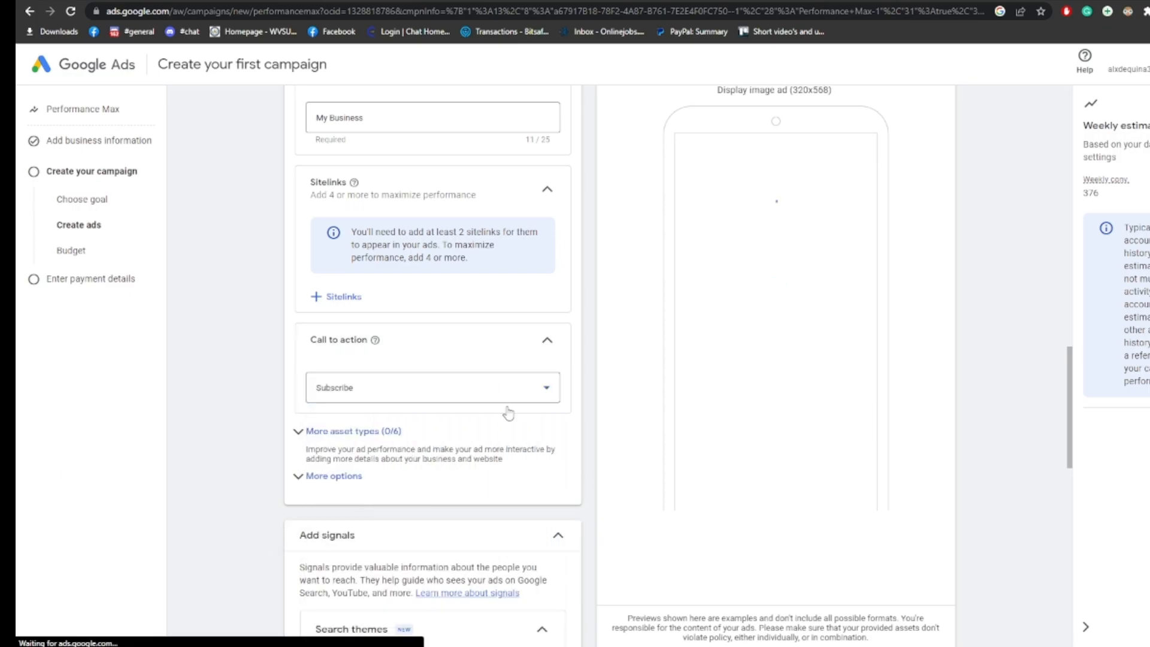
Check the call to action and short description in the YouTube and Gmail ad previews.
{"action": "scroll", "coordinate": [513, 422], "scroll_direction": "down", "scroll_amount": 4}
{"action": "scroll", "coordinate": [796, 372], "scroll_direction": "up", "scroll_amount": 5}
{"action": "scroll", "coordinate": [803, 371], "scroll_direction": "down", "scroll_amount": 4}
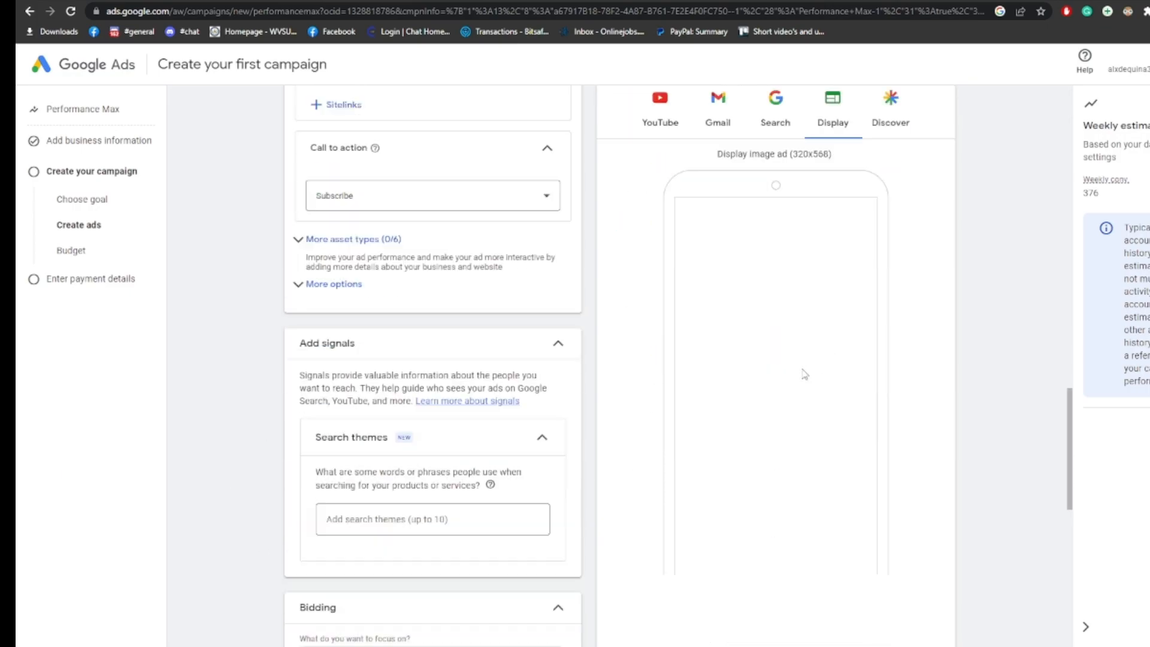
{"action": "scroll", "coordinate": [803, 374], "scroll_direction": "up", "scroll_amount": 3}
{"action": "left_click", "coordinate": [678, 299]}
{"action": "scroll", "coordinate": [779, 355], "scroll_direction": "down", "scroll_amount": 3}
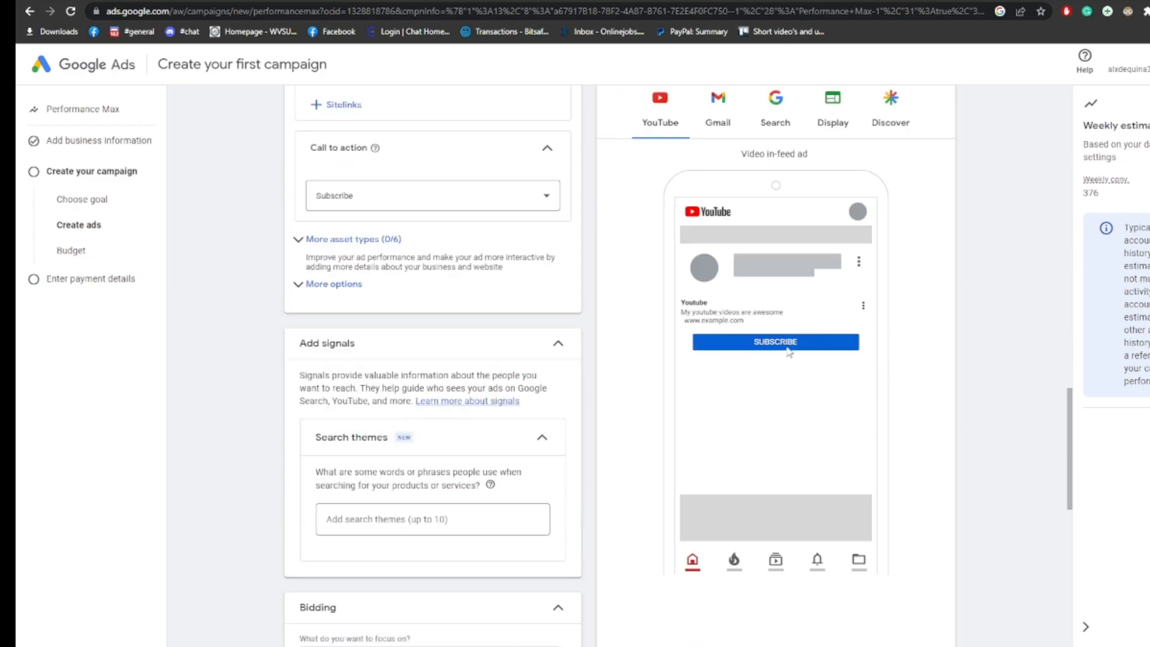
{"action": "left_click", "coordinate": [722, 196]}
{"action": "left_click", "coordinate": [683, 130]}
Review the assets, bidding and additional campaign settings, try to continue to the next stage, and dismiss the issues dialog.
{"action": "scroll", "coordinate": [812, 378], "scroll_direction": "down", "scroll_amount": 1}
{"action": "scroll", "coordinate": [491, 526], "scroll_direction": "down", "scroll_amount": 9}
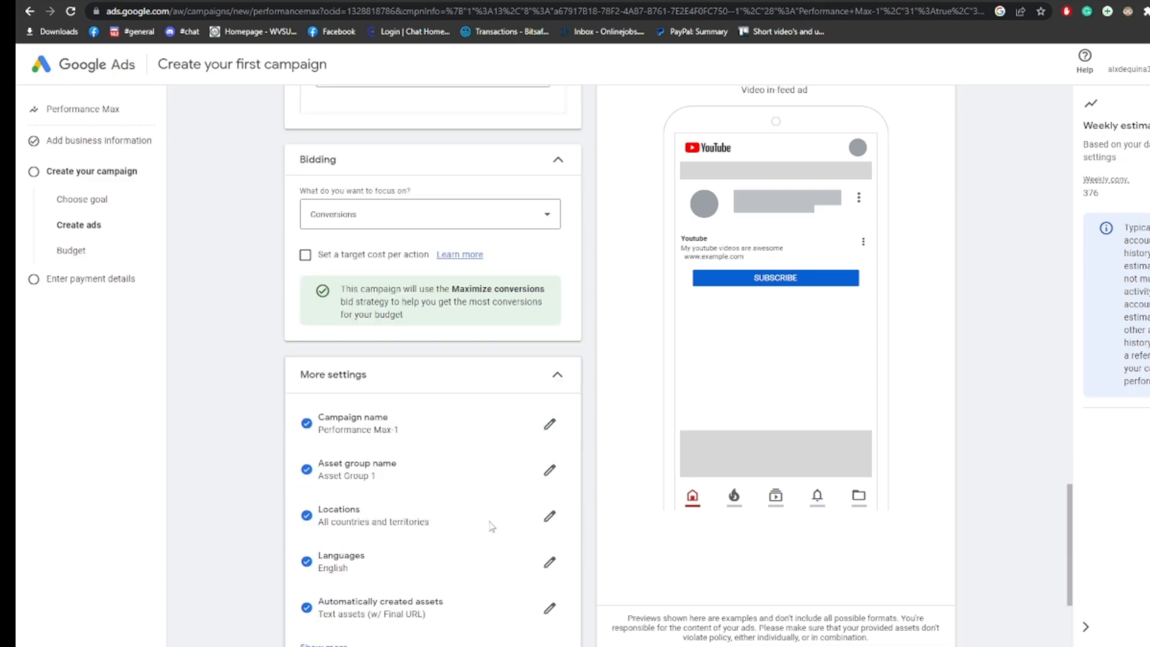
{"action": "scroll", "coordinate": [488, 525], "scroll_direction": "up", "scroll_amount": 4}
{"action": "scroll", "coordinate": [489, 524], "scroll_direction": "down", "scroll_amount": 4}
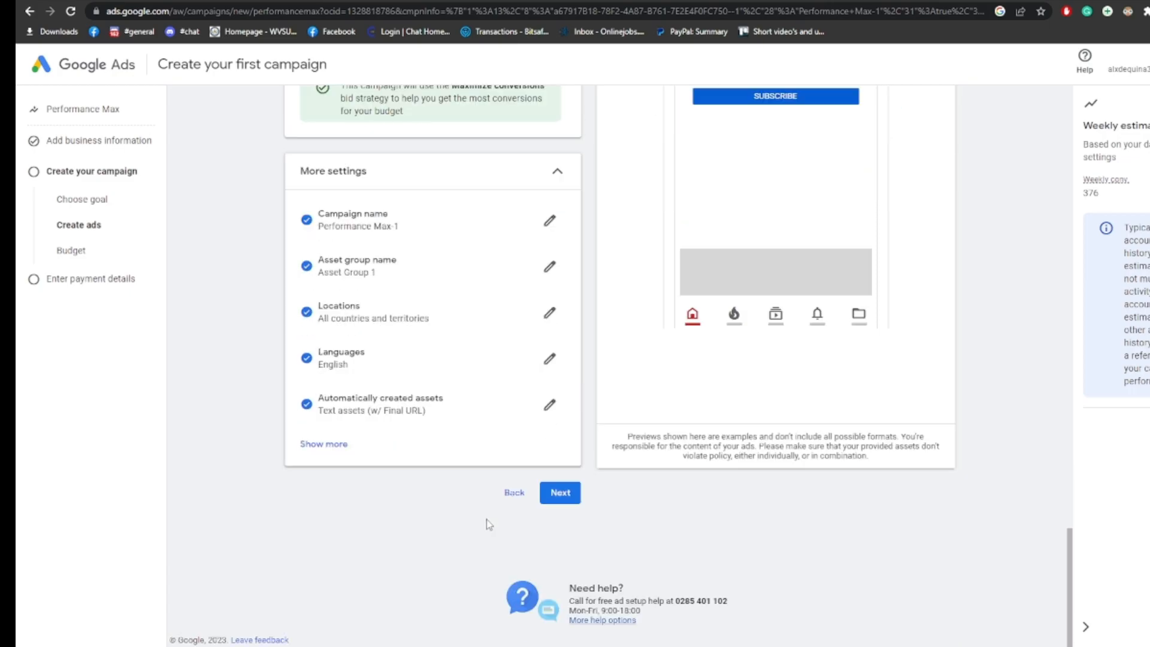
{"action": "scroll", "coordinate": [485, 520], "scroll_direction": "up", "scroll_amount": 14}
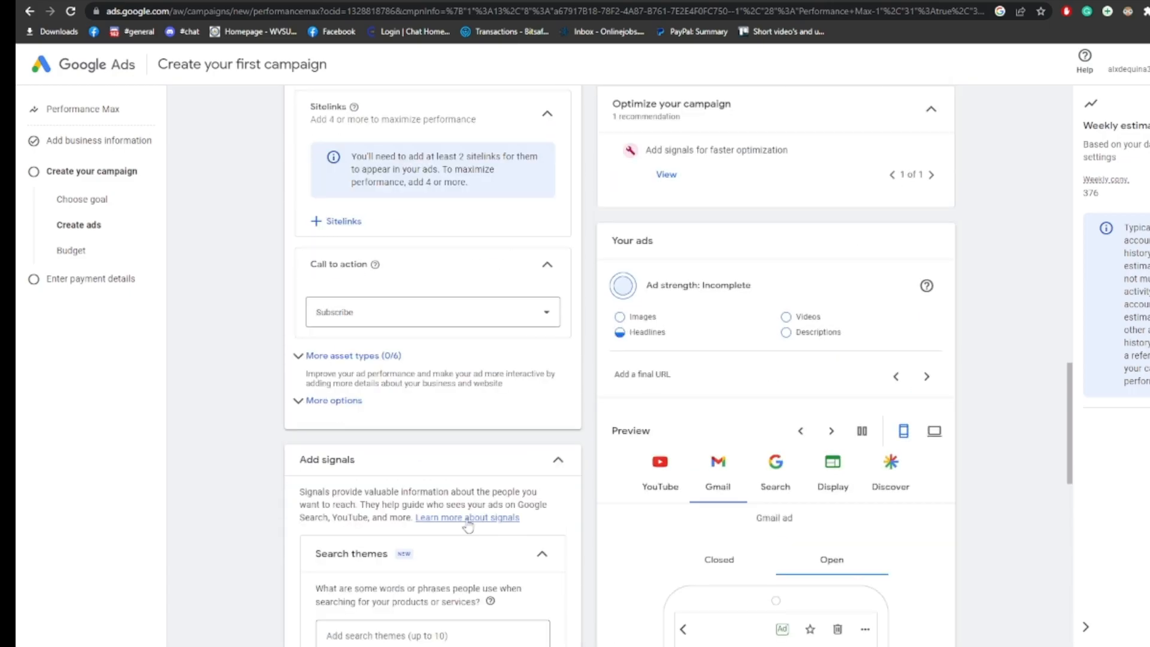
{"action": "scroll", "coordinate": [485, 486], "scroll_direction": "up", "scroll_amount": 15}
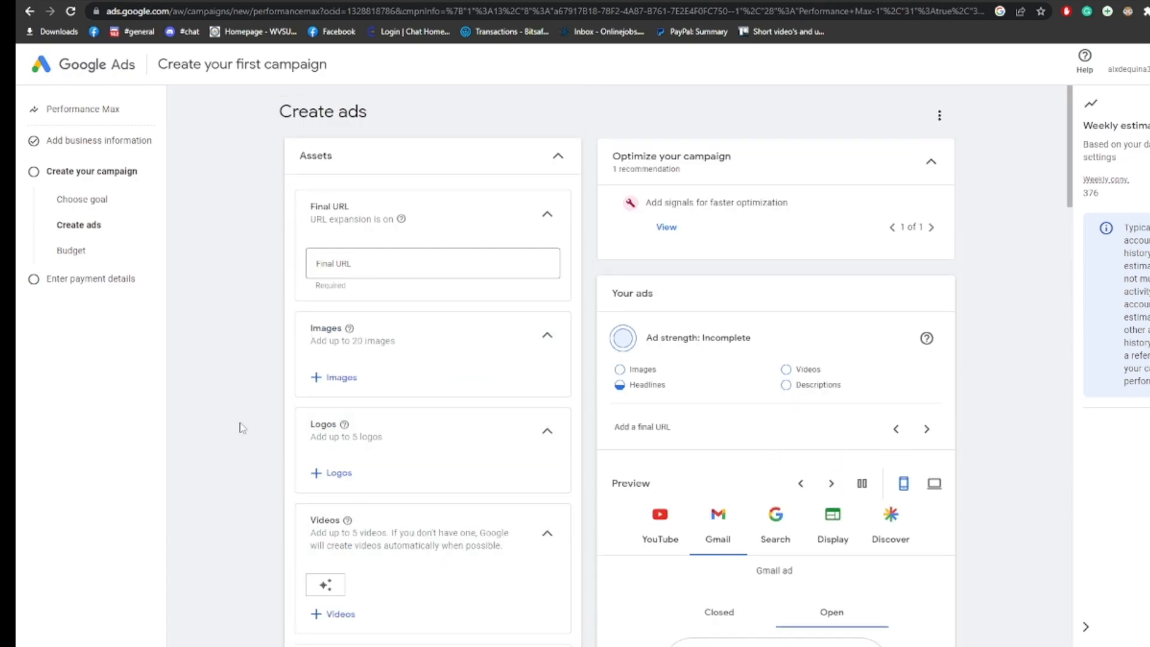
{"action": "scroll", "coordinate": [686, 404], "scroll_direction": "down", "scroll_amount": 20}
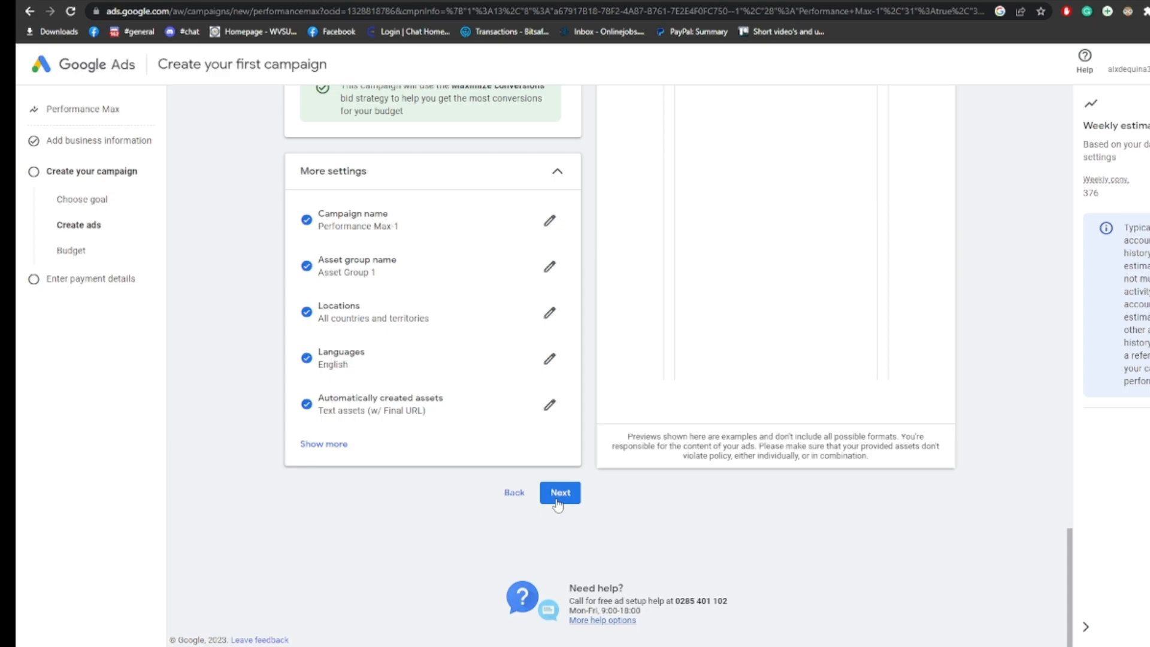
{"action": "left_click", "coordinate": [558, 502]}
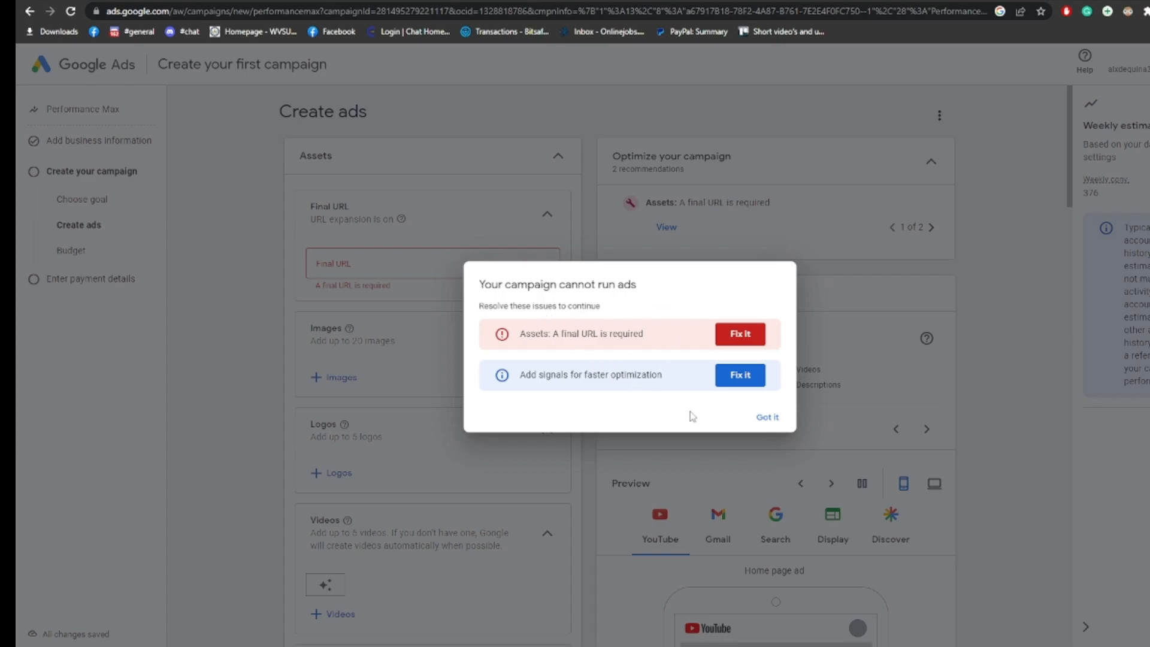
{"action": "left_click", "coordinate": [767, 417]}
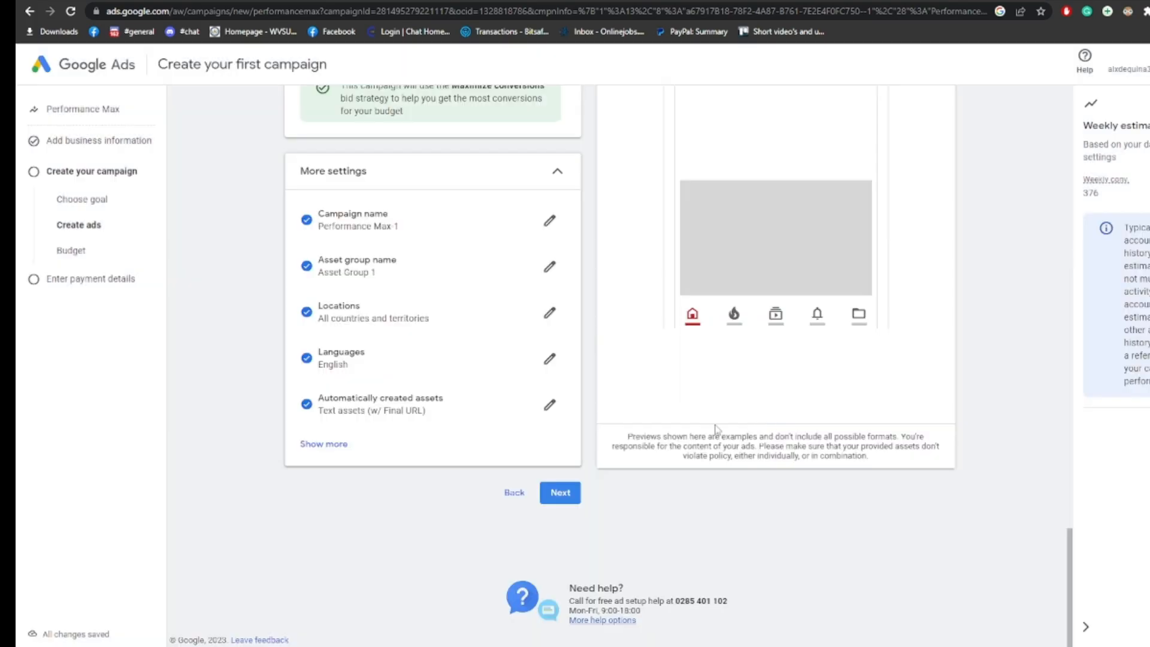
Leave ad creation for the campaign goal page, skip goal selection, and choose to change the campaign type.
{"action": "left_click", "coordinate": [29, 11]}
{"action": "left_click", "coordinate": [743, 381]}
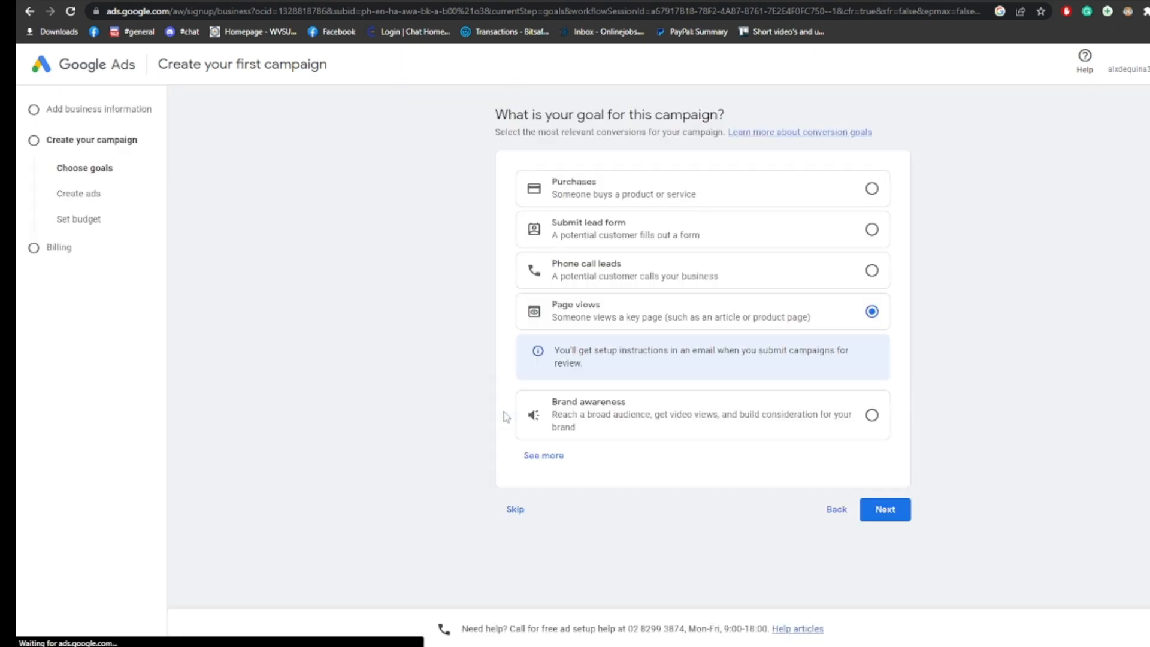
{"action": "left_click", "coordinate": [518, 516]}
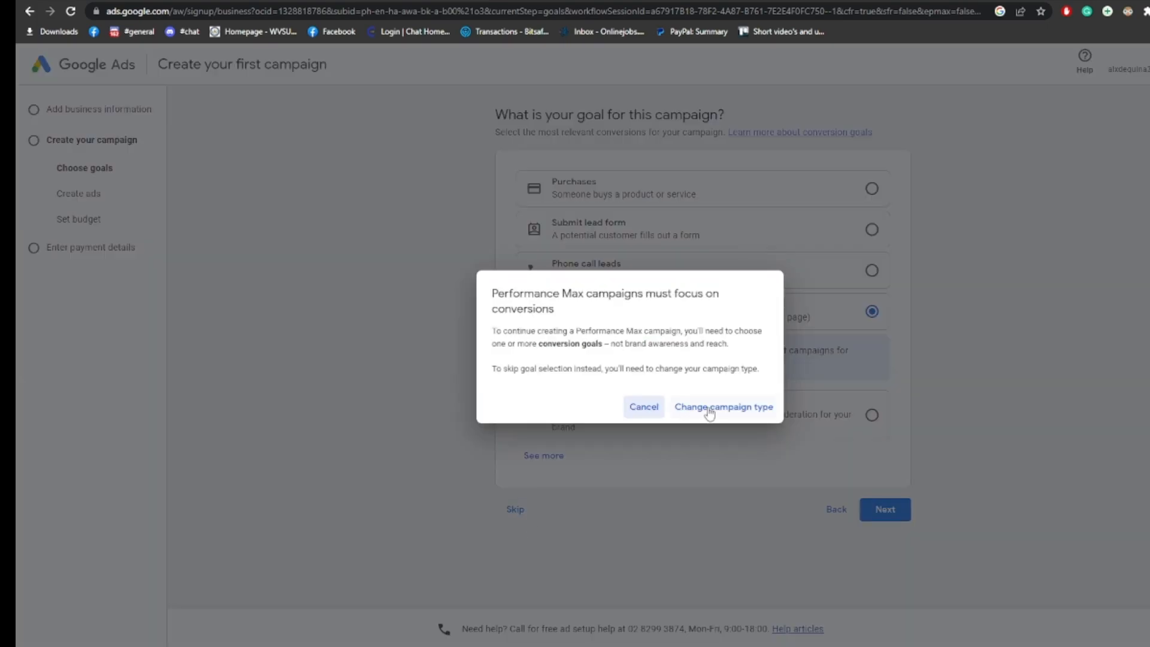
{"action": "left_click", "coordinate": [710, 410]}
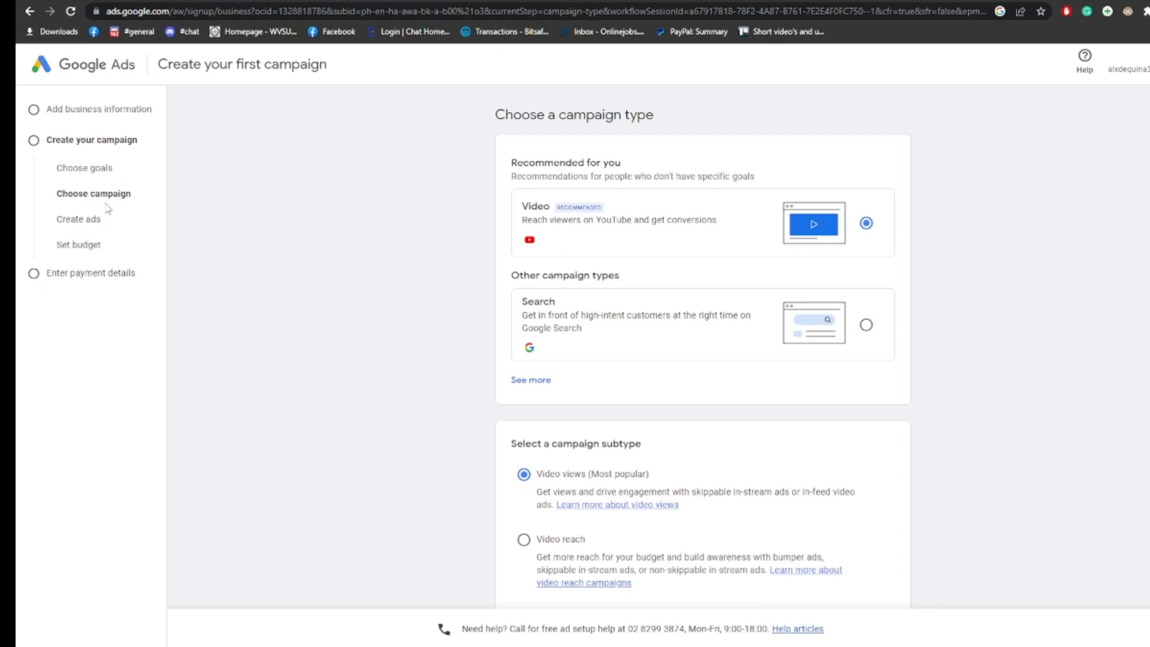
Continue with the recommended Video campaign type and the Video views subtype.
{"action": "left_click_drag", "start_coordinate": [68, 199], "coordinate": [139, 197]}
{"action": "left_click", "coordinate": [139, 198]}
{"action": "scroll", "coordinate": [802, 294], "scroll_direction": "down", "scroll_amount": 3}
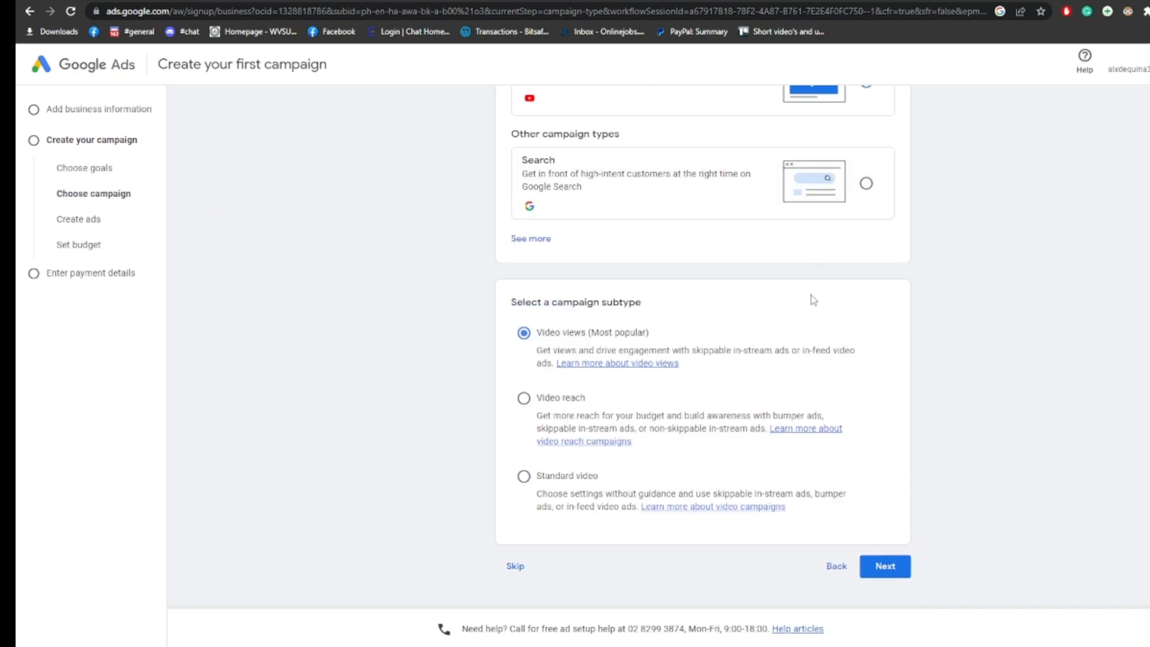
{"action": "left_click", "coordinate": [882, 565]}
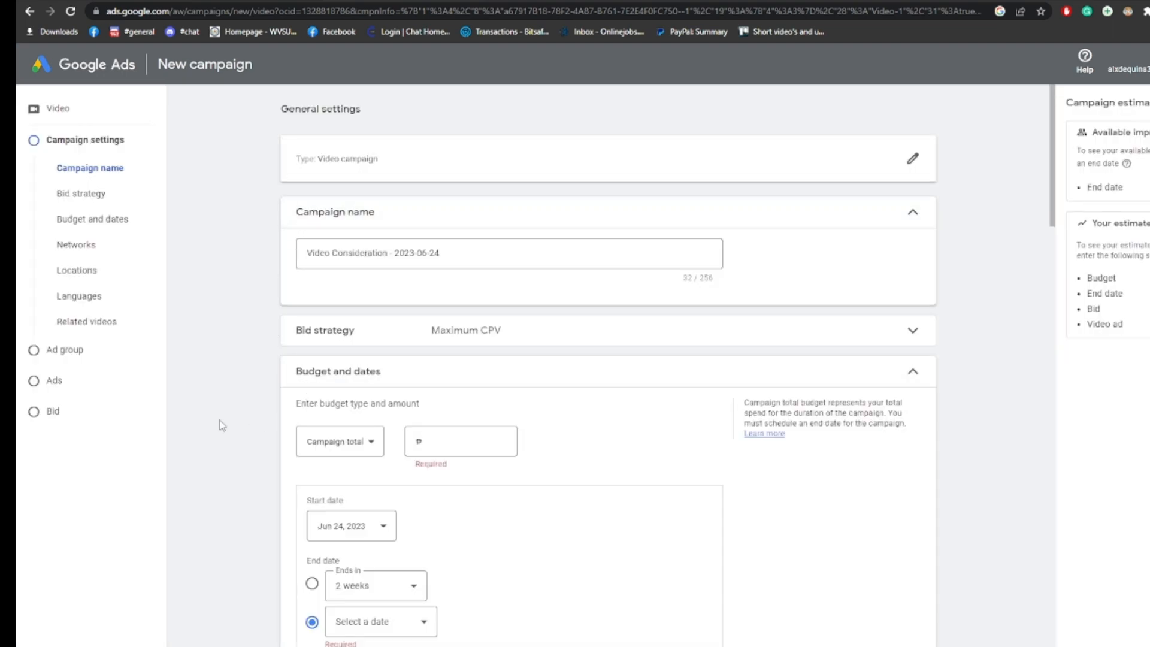
Set the video campaign's end date to Jul 8, 2023.
{"action": "scroll", "coordinate": [221, 426], "scroll_direction": "down", "scroll_amount": 2}
{"action": "scroll", "coordinate": [220, 427], "scroll_direction": "down", "scroll_amount": 1}
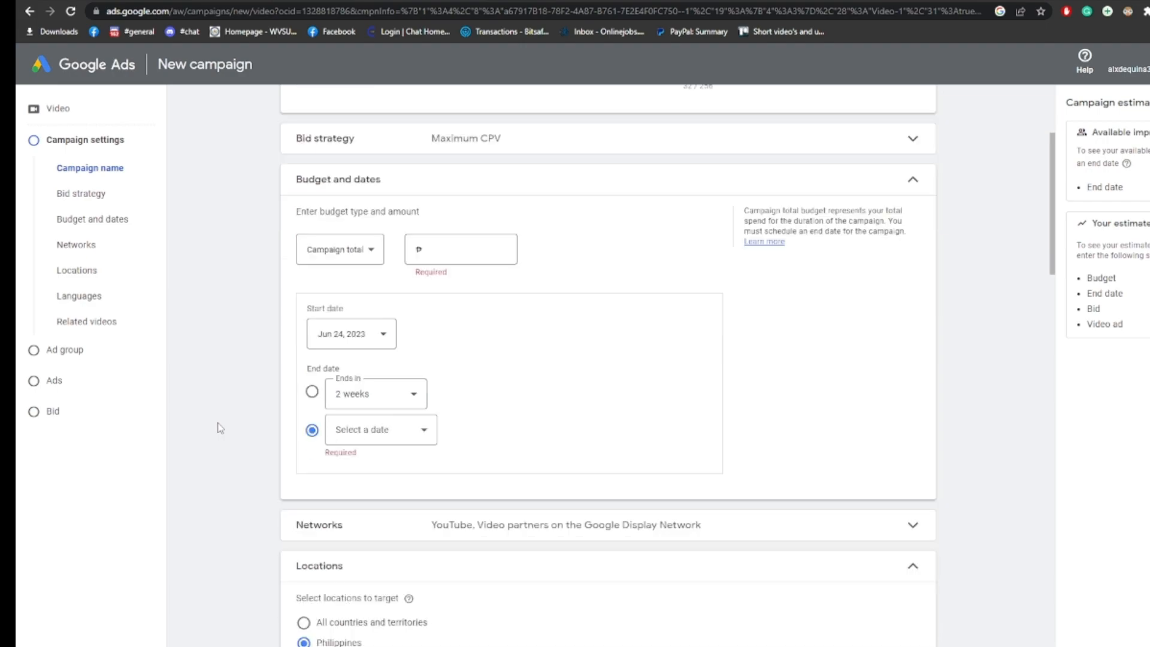
{"action": "left_click", "coordinate": [395, 430]}
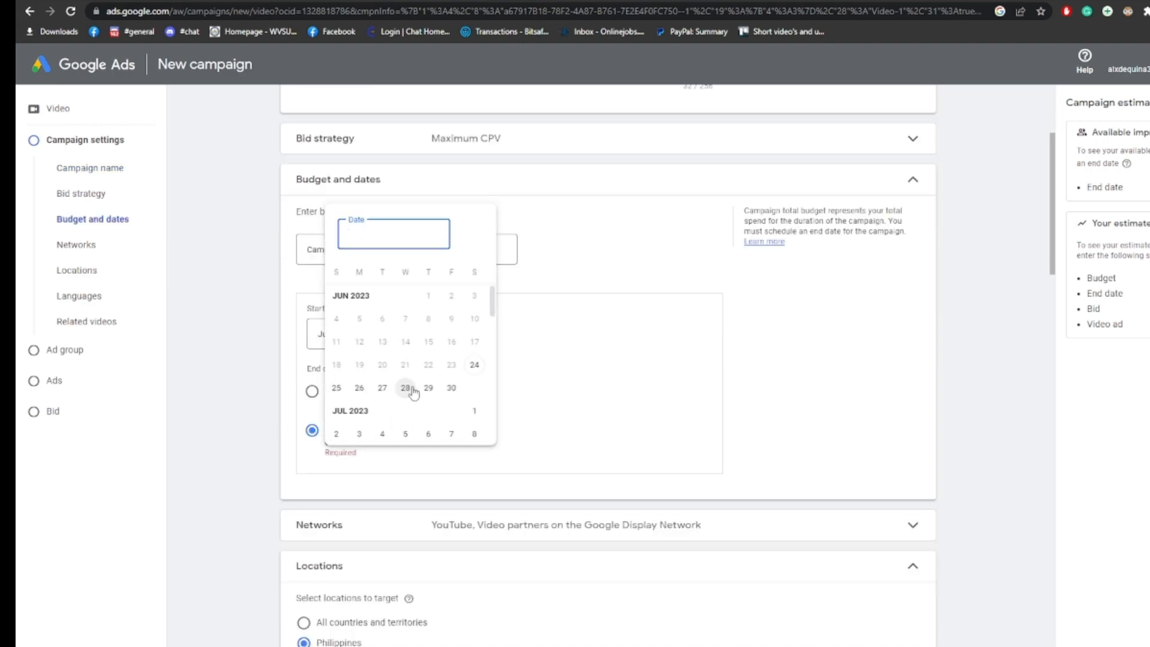
{"action": "left_click", "coordinate": [473, 434]}
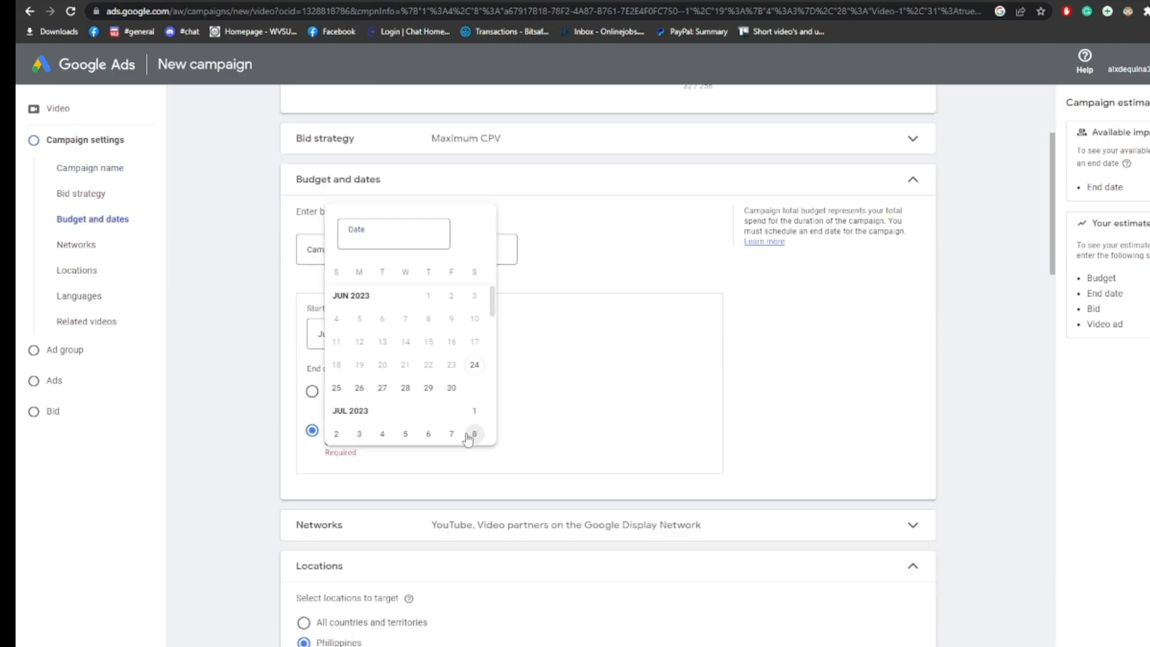
Set the campaign total budget to ₱1.00.
{"action": "scroll", "coordinate": [590, 432], "scroll_direction": "up", "scroll_amount": 2}
{"action": "left_click", "coordinate": [459, 376]}
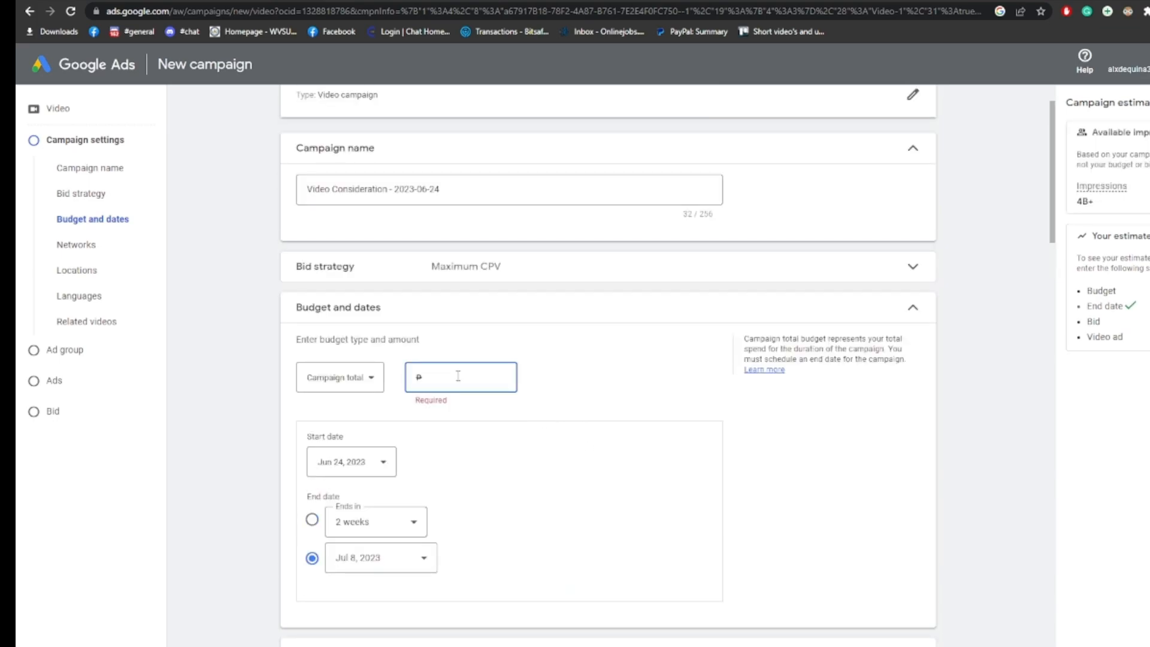
{"action": "type", "text": "10"}
{"action": "key", "text": "BackSpace"}
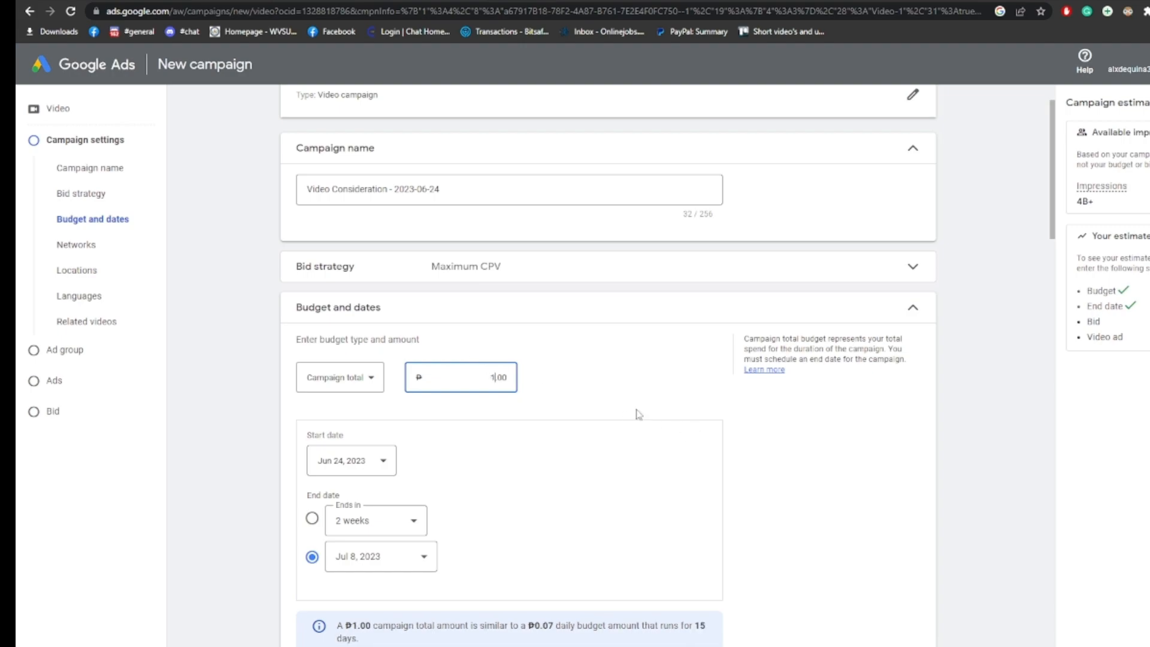
Review the new video campaign's form, from the campaign name through ad group targeting and the YouTube video field to the bid section.
{"action": "scroll", "coordinate": [634, 412], "scroll_direction": "up", "scroll_amount": 1}
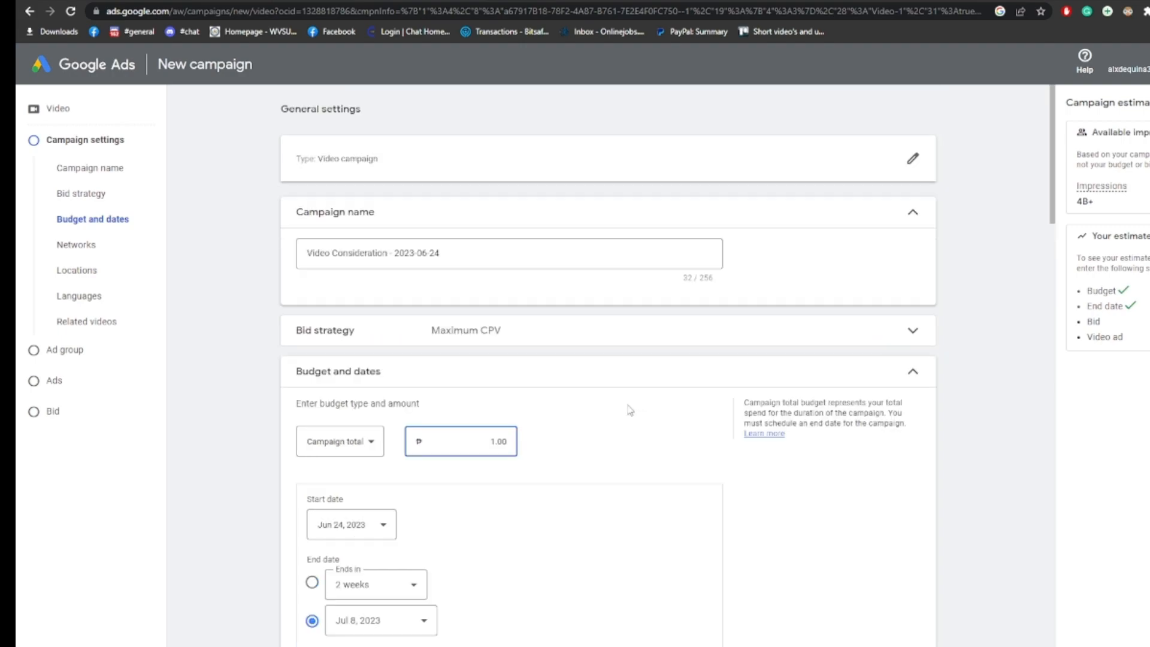
{"action": "left_click", "coordinate": [467, 257]}
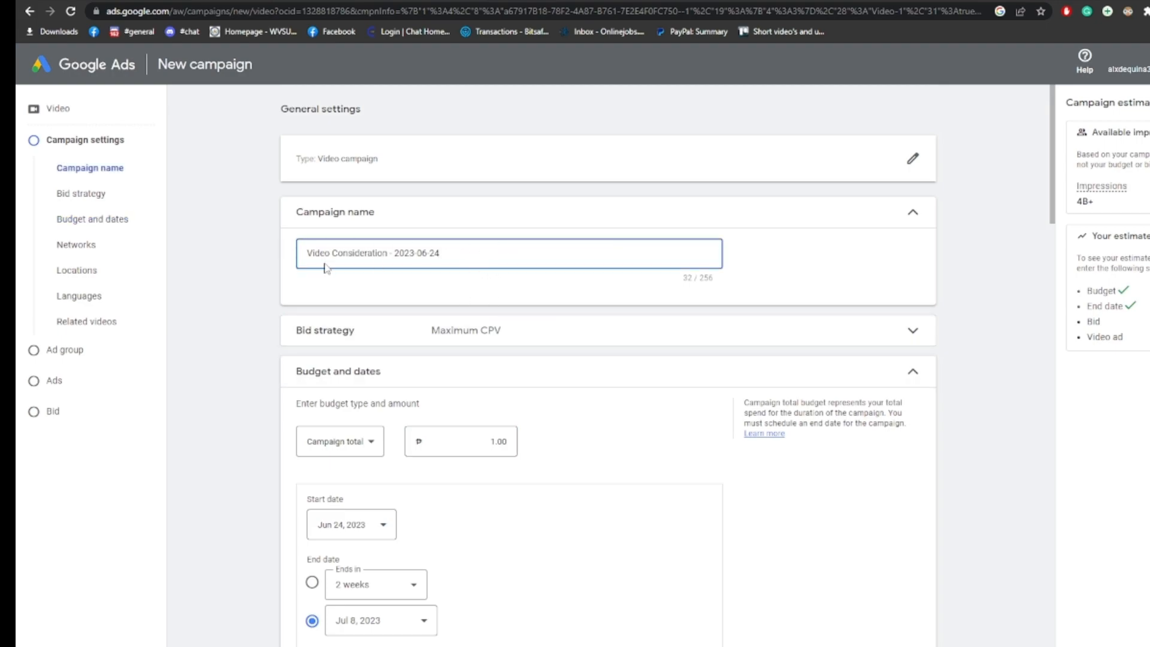
{"action": "scroll", "coordinate": [542, 360], "scroll_direction": "down", "scroll_amount": 12}
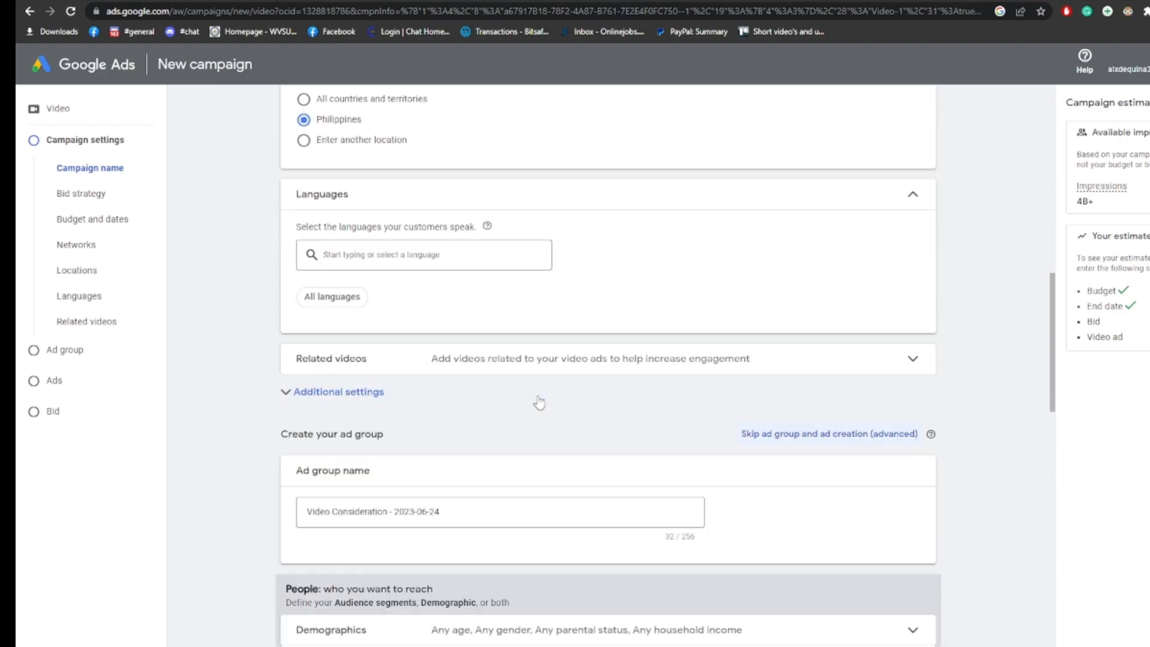
{"action": "scroll", "coordinate": [539, 403], "scroll_direction": "down", "scroll_amount": 2}
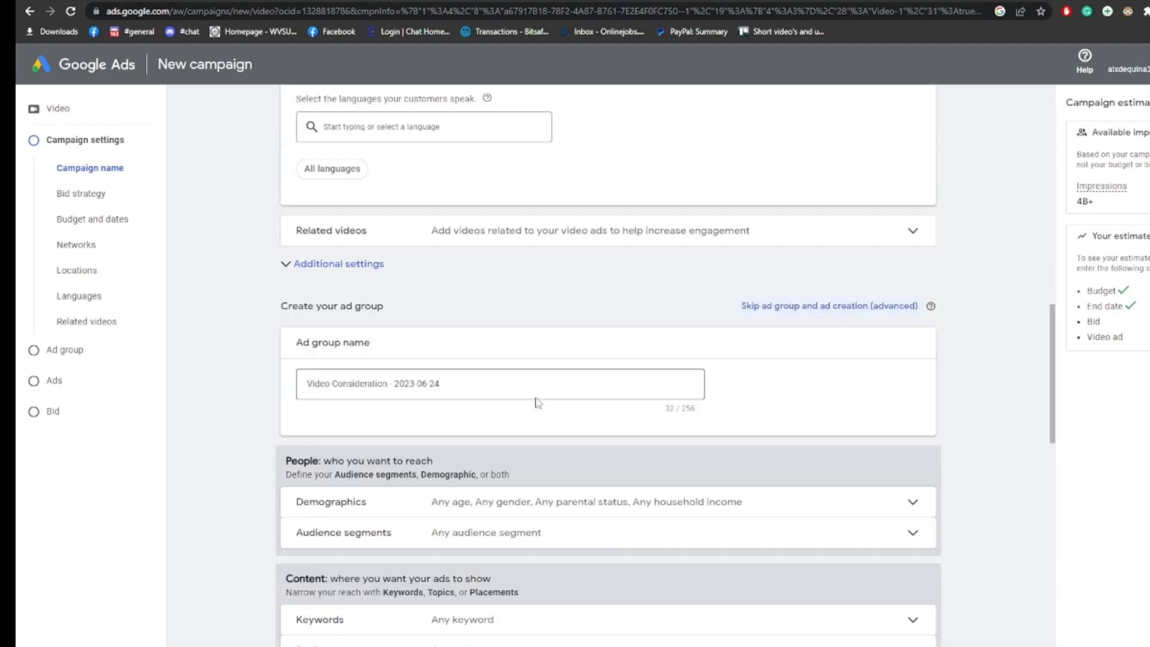
{"action": "scroll", "coordinate": [533, 403], "scroll_direction": "down", "scroll_amount": 9}
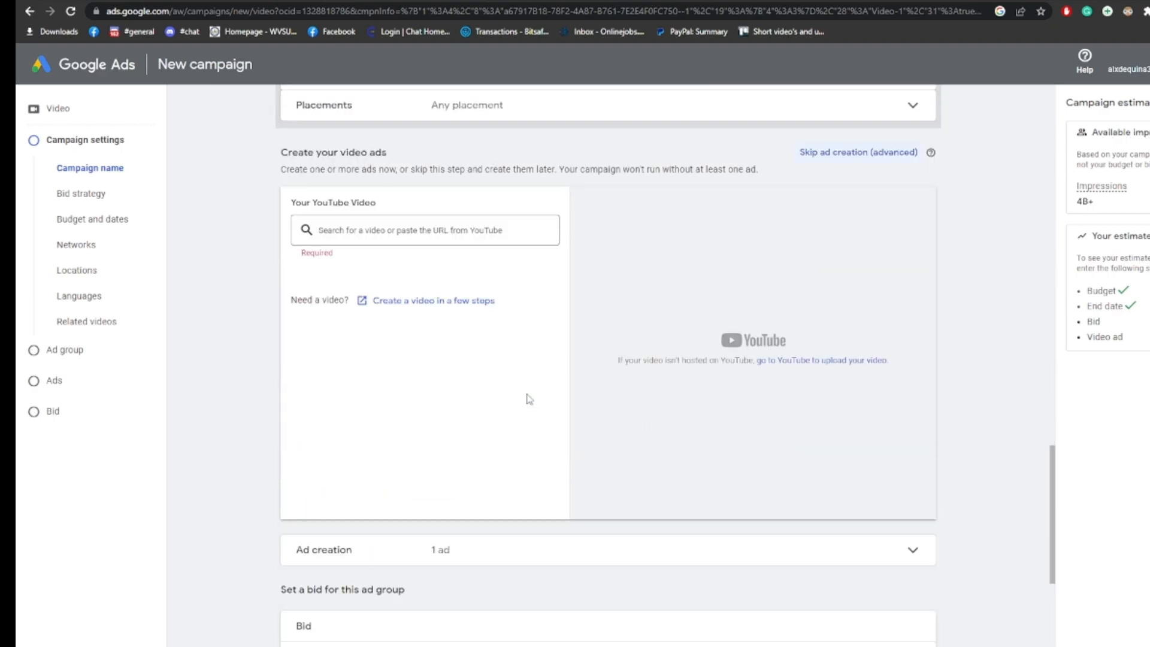
{"action": "left_click", "coordinate": [409, 230]}
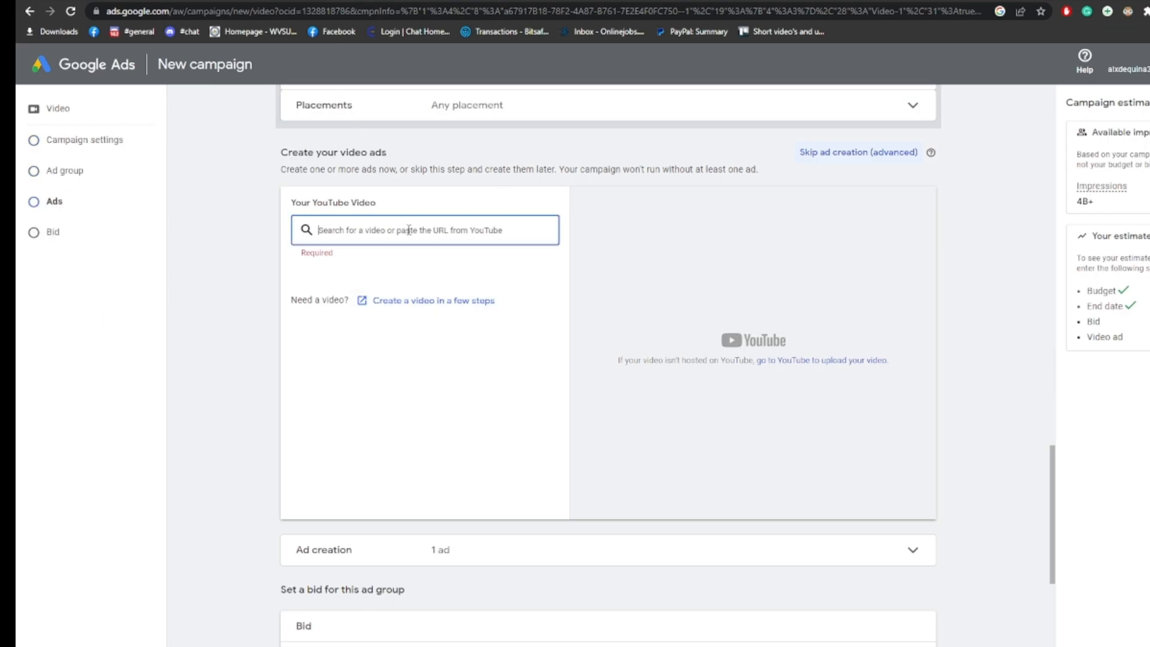
{"action": "scroll", "coordinate": [409, 232], "scroll_direction": "down", "scroll_amount": 4}
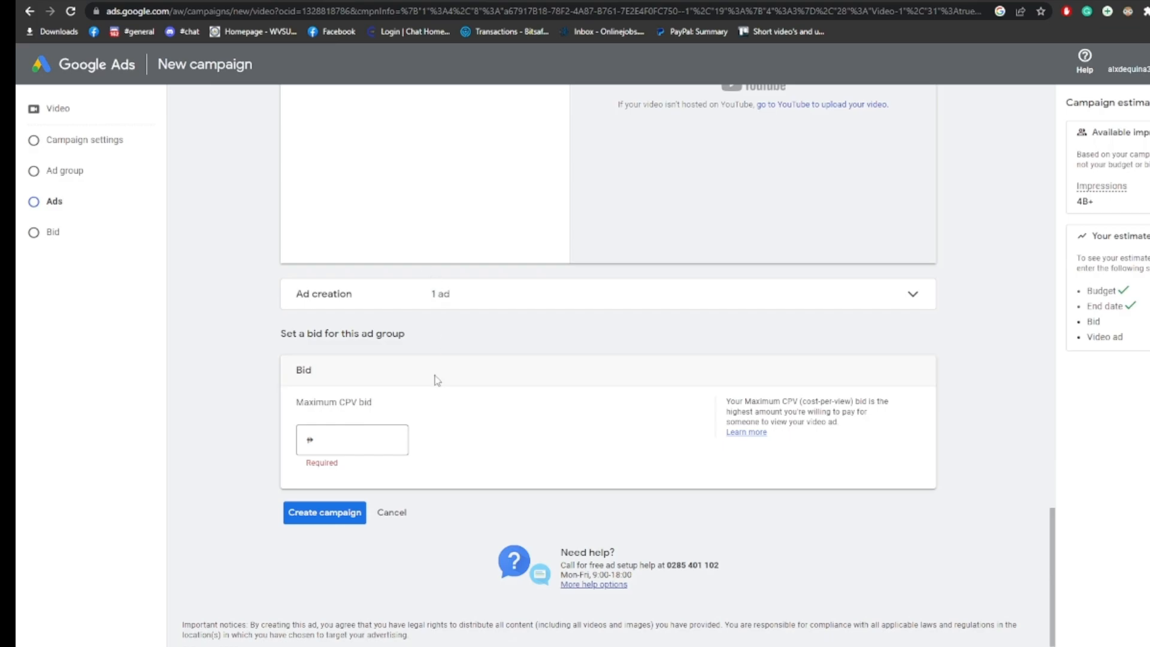
{"action": "scroll", "coordinate": [461, 384], "scroll_direction": "up", "scroll_amount": 6}
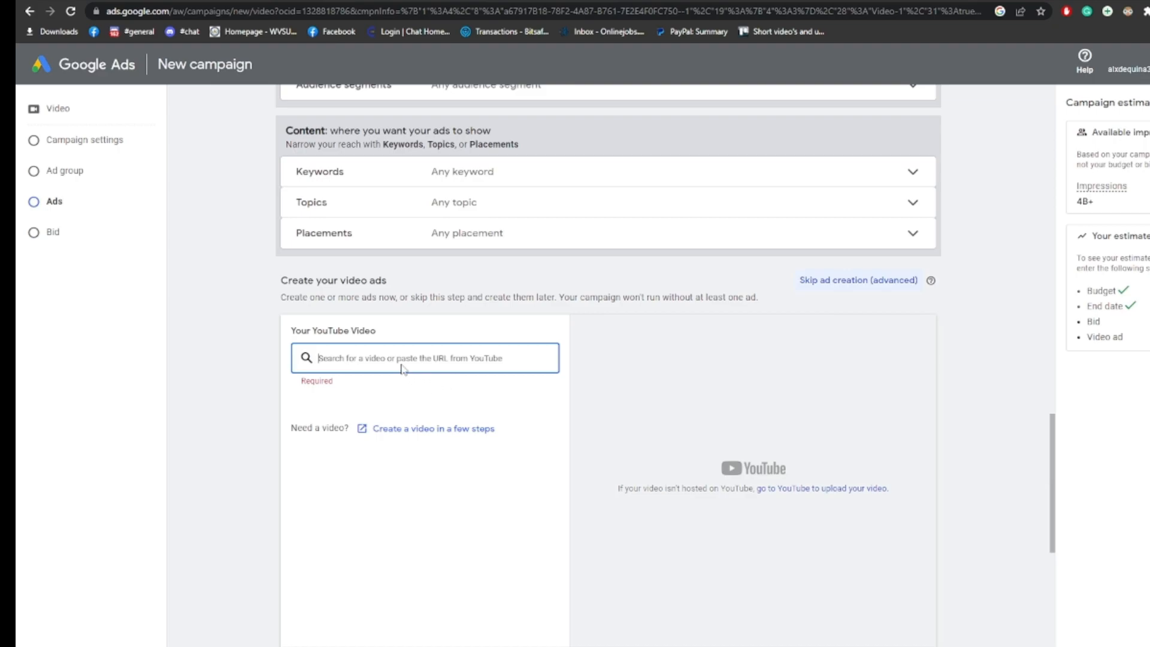
{"action": "scroll", "coordinate": [402, 368], "scroll_direction": "down", "scroll_amount": 3}
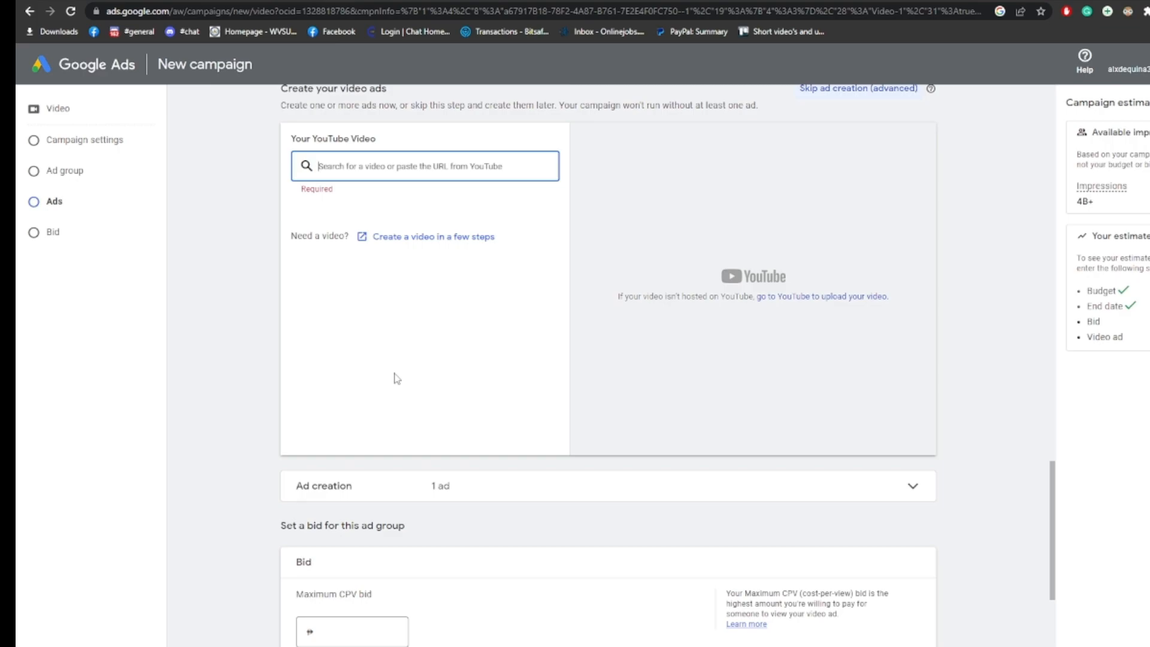
{"action": "scroll", "coordinate": [395, 379], "scroll_direction": "up", "scroll_amount": 2}
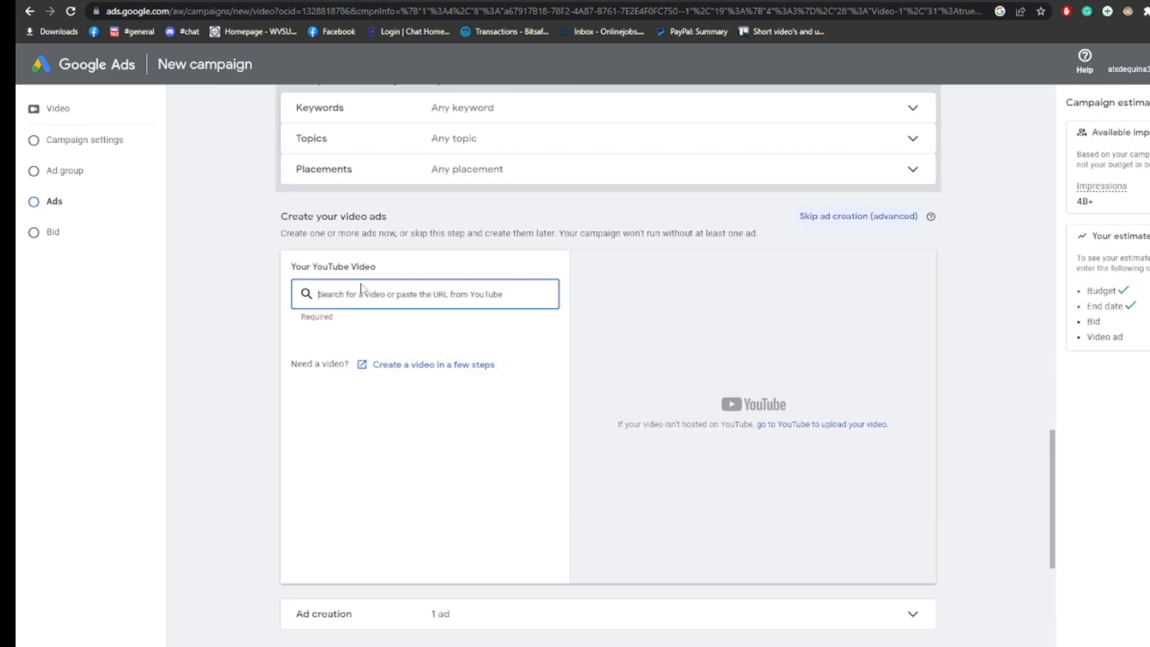
{"action": "scroll", "coordinate": [383, 383], "scroll_direction": "up", "scroll_amount": 5}
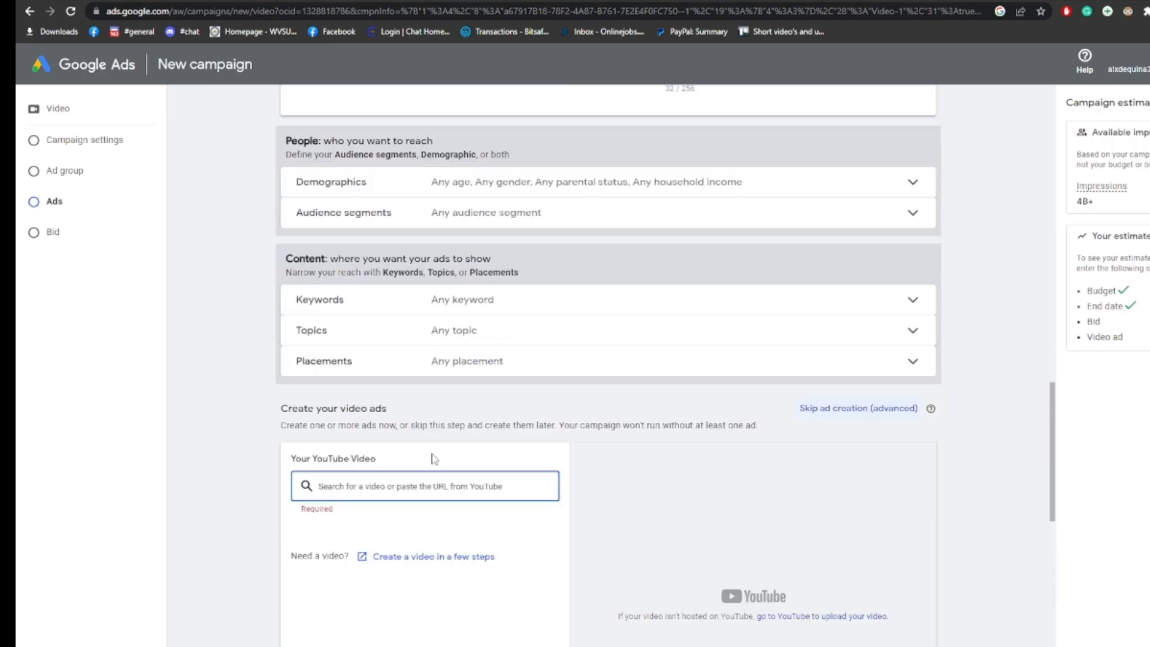
{"action": "scroll", "coordinate": [466, 467], "scroll_direction": "up", "scroll_amount": 3}
{"action": "scroll", "coordinate": [468, 466], "scroll_direction": "down", "scroll_amount": 4}
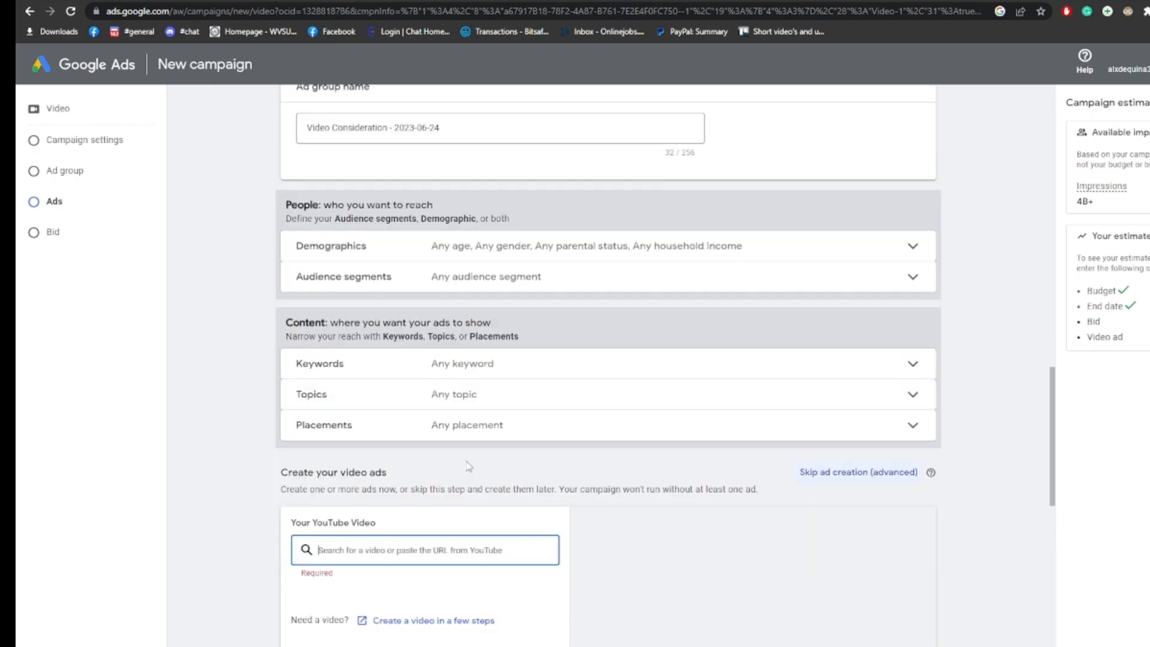
Examine the ad group's Keywords and Topics content targeting options without selecting any, and collapse both sections.
{"action": "left_click", "coordinate": [492, 363]}
{"action": "scroll", "coordinate": [492, 451], "scroll_direction": "up", "scroll_amount": 2}
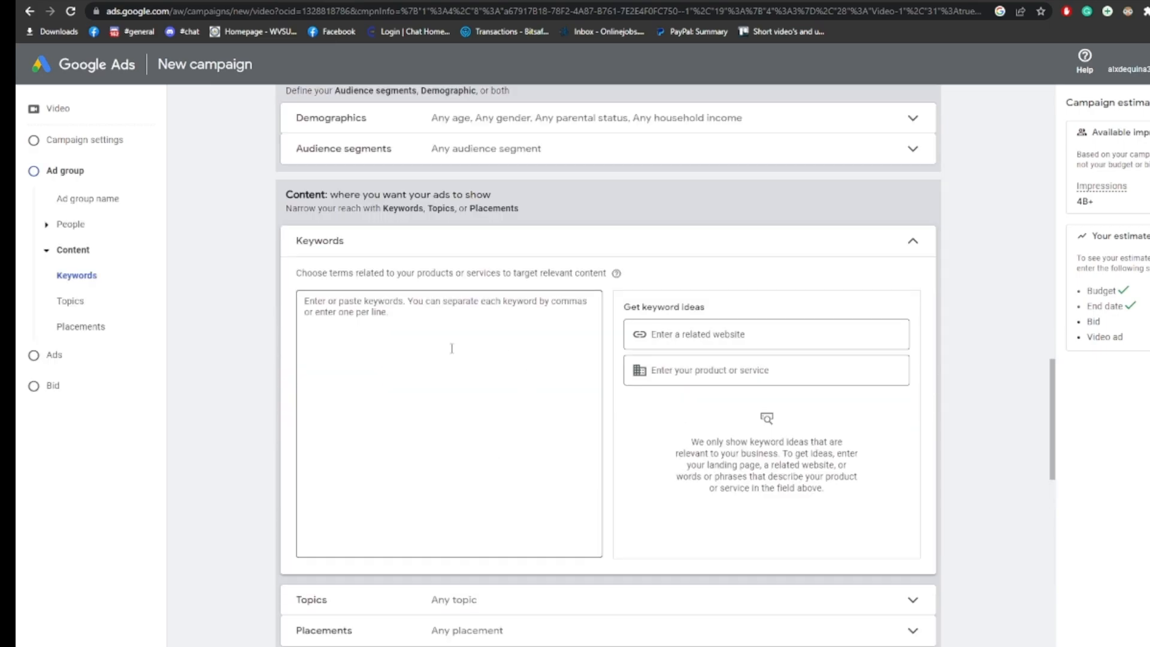
{"action": "left_click", "coordinate": [903, 243]}
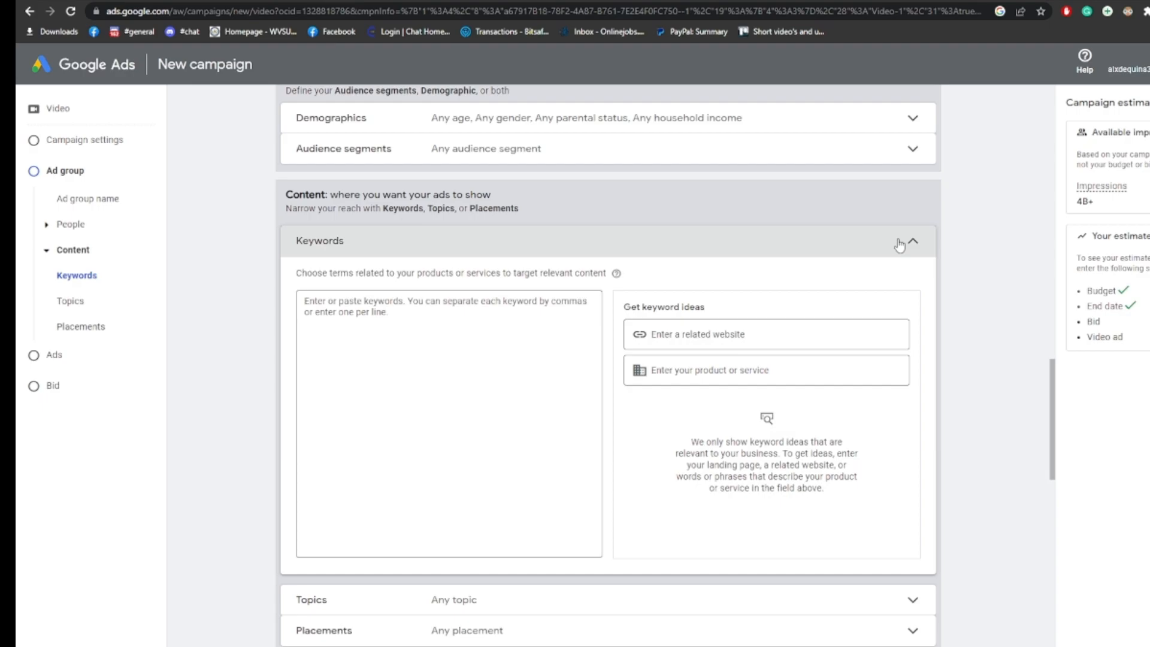
{"action": "left_click", "coordinate": [586, 277]}
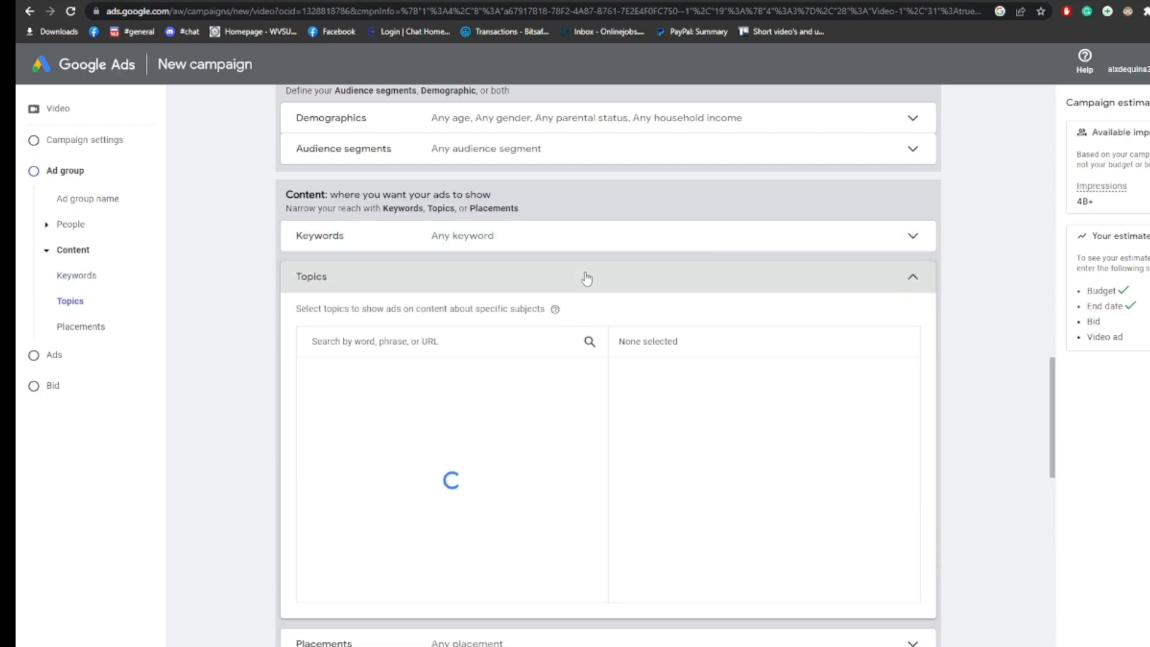
{"action": "scroll", "coordinate": [398, 491], "scroll_direction": "down", "scroll_amount": 7}
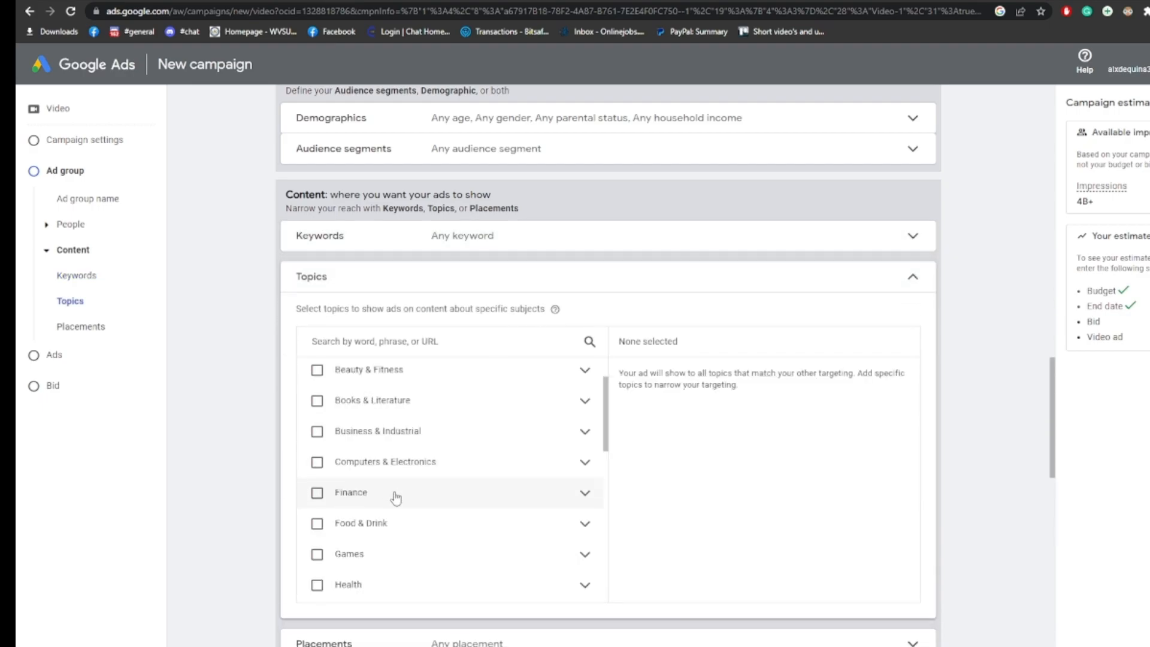
{"action": "scroll", "coordinate": [397, 490], "scroll_direction": "down", "scroll_amount": 3}
{"action": "scroll", "coordinate": [424, 443], "scroll_direction": "up", "scroll_amount": 12}
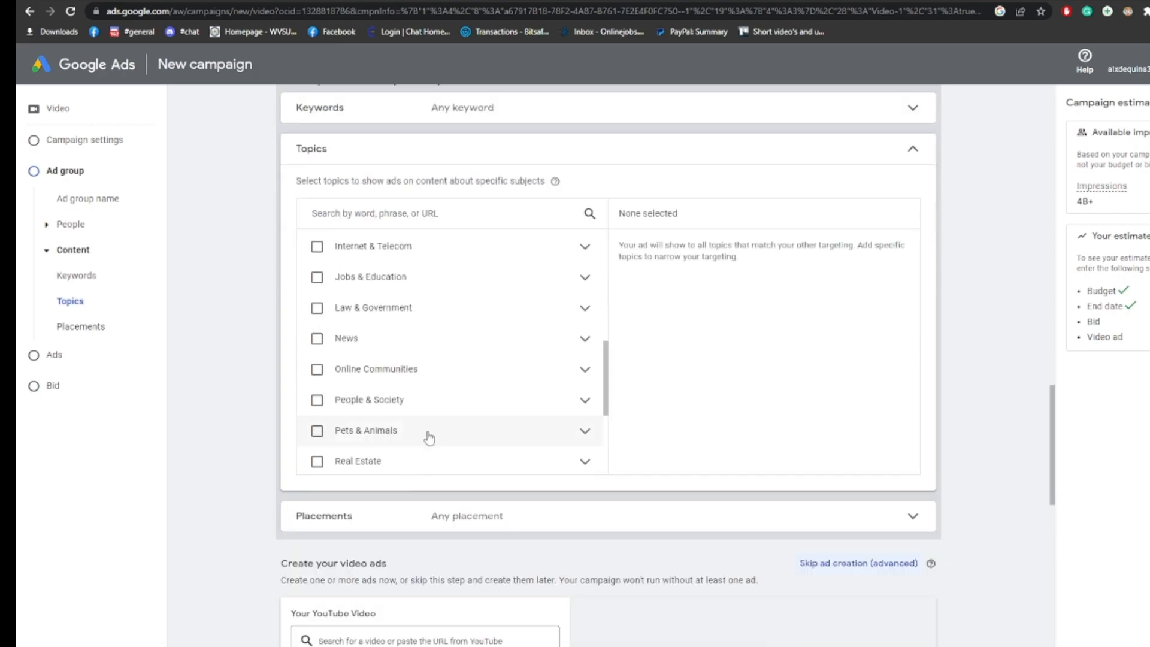
{"action": "left_click", "coordinate": [481, 350]}
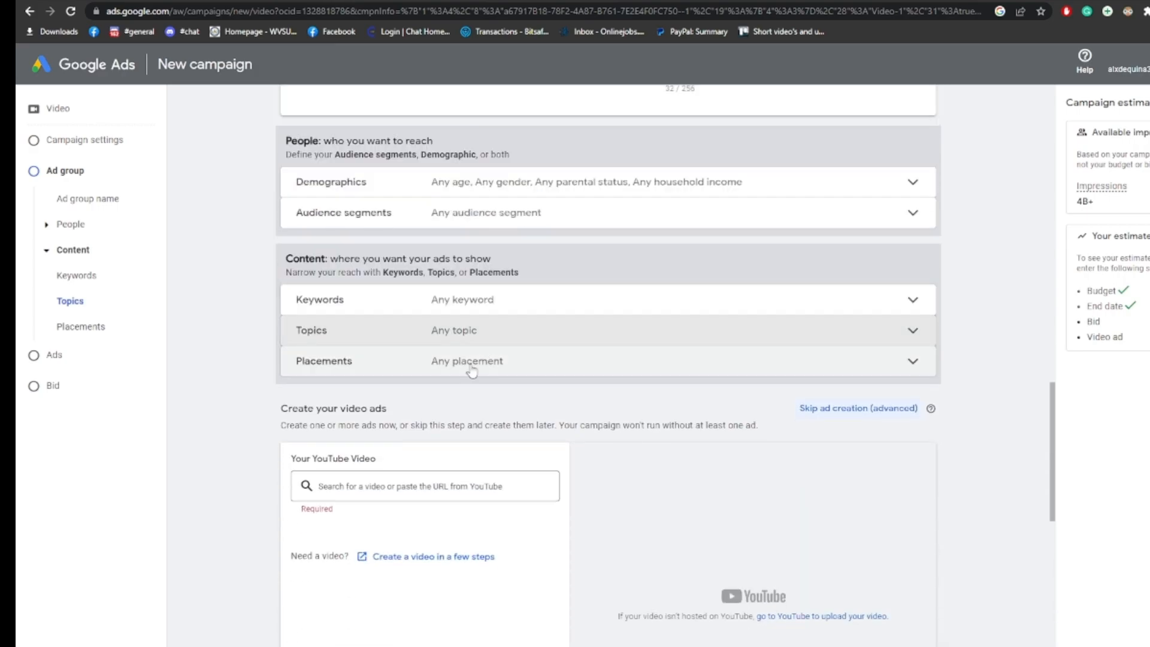
Examine the ad group's placement targeting categories without selecting any, and collapse the Placements section.
{"action": "left_click", "coordinate": [476, 364]}
{"action": "scroll", "coordinate": [439, 478], "scroll_direction": "down", "scroll_amount": 3}
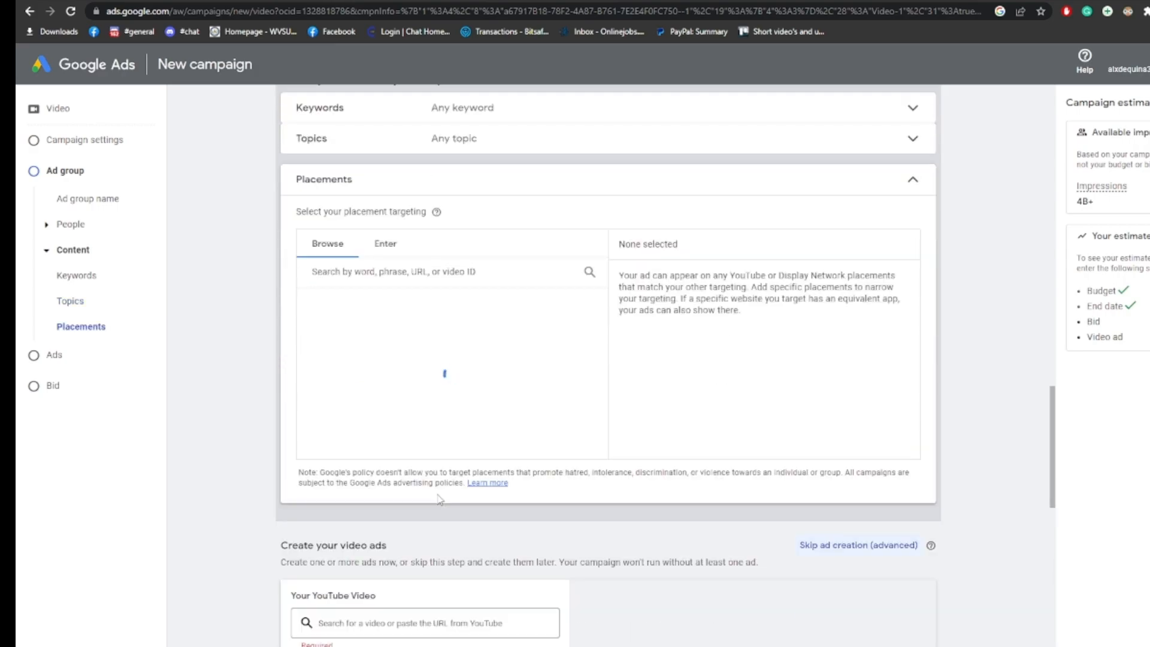
{"action": "scroll", "coordinate": [467, 449], "scroll_direction": "up", "scroll_amount": 2}
{"action": "scroll", "coordinate": [473, 407], "scroll_direction": "down", "scroll_amount": 1}
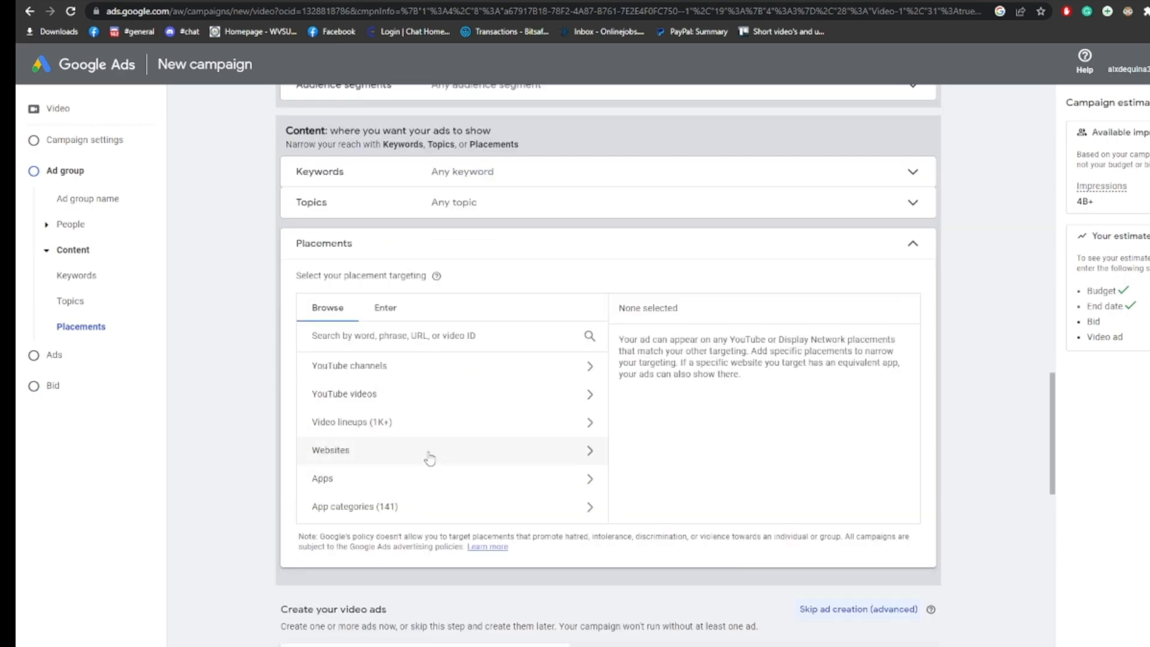
{"action": "scroll", "coordinate": [429, 455], "scroll_direction": "up", "scroll_amount": 1}
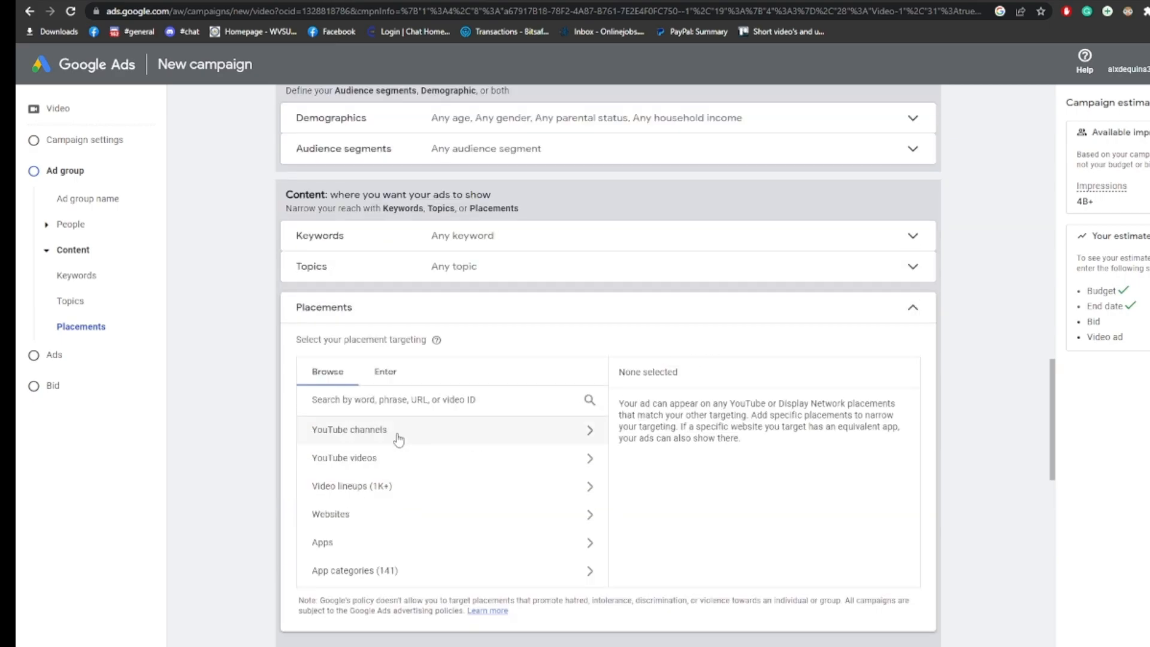
{"action": "left_click", "coordinate": [740, 312]}
Open the ad group's Maximum CPV bid amount for editing.
{"action": "scroll", "coordinate": [575, 431], "scroll_direction": "down", "scroll_amount": 5}
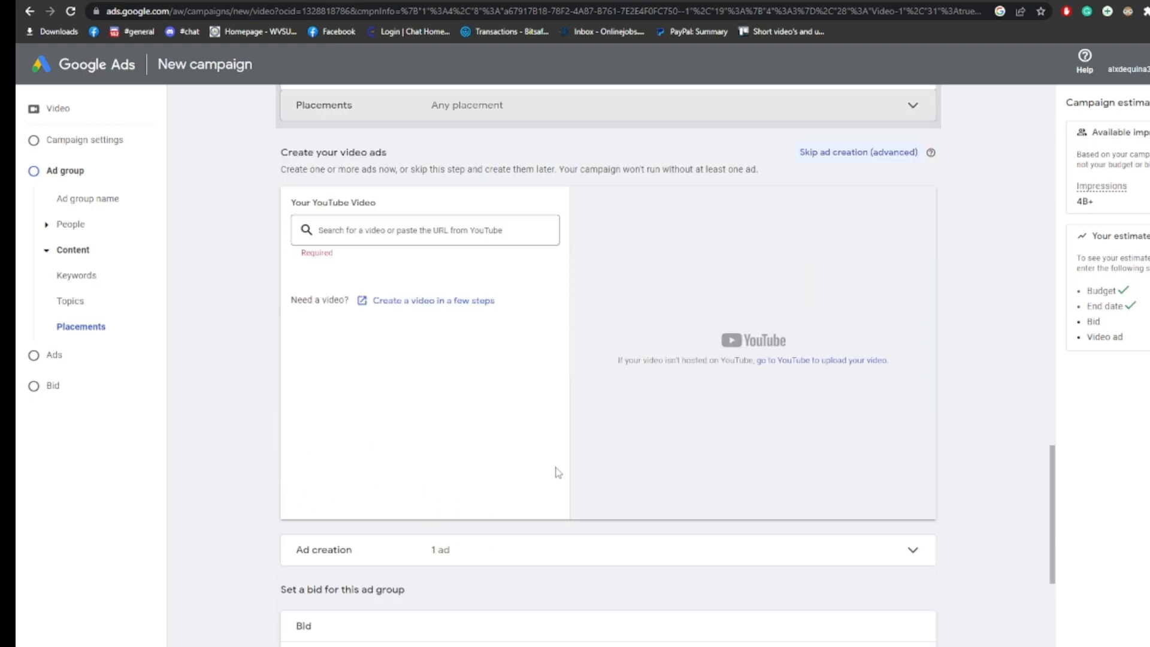
{"action": "scroll", "coordinate": [550, 481], "scroll_direction": "down", "scroll_amount": 1}
{"action": "left_click", "coordinate": [340, 430]}
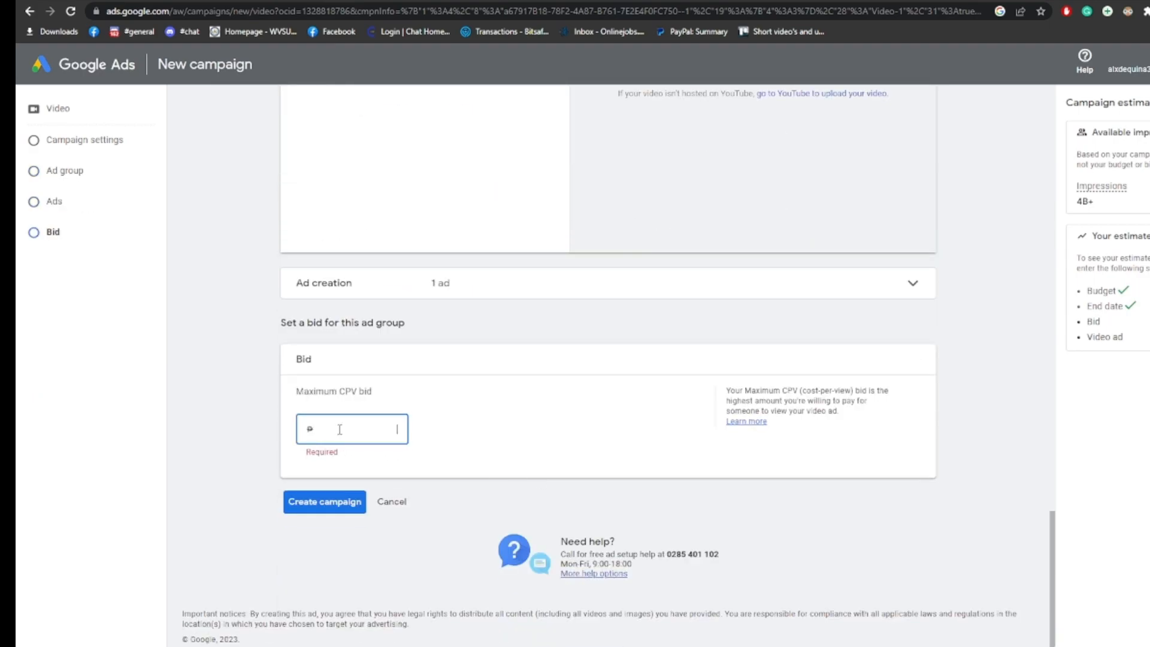